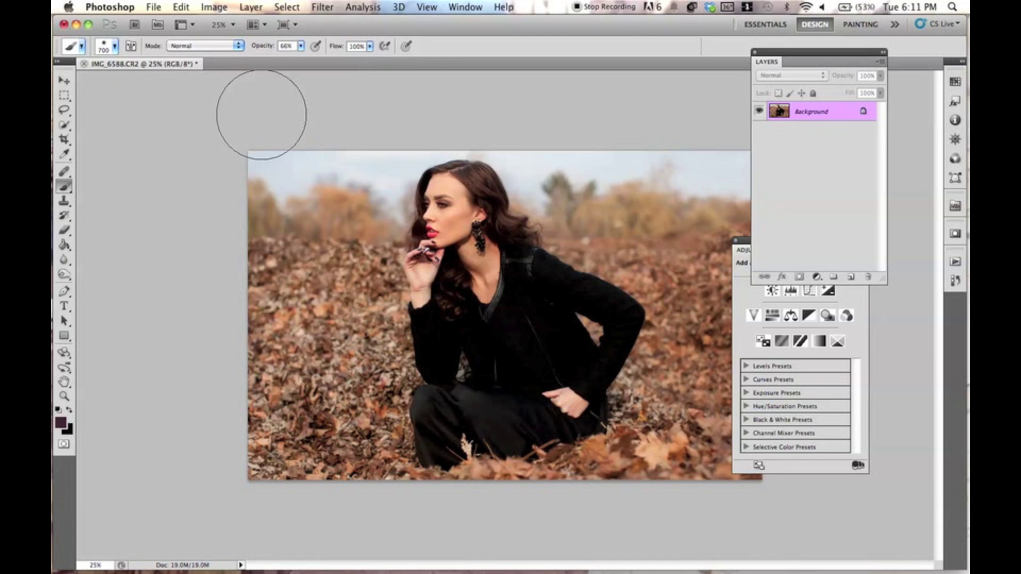
Step: Activate the Move tool and arrange the Layers and Adjustments panels side by side, dismissing the locked-layer alert
{"action": "left_click", "coordinate": [67, 83]}
{"action": "left_click_drag", "start_coordinate": [814, 52], "coordinate": [664, 98]}
{"action": "left_click", "coordinate": [779, 158]}
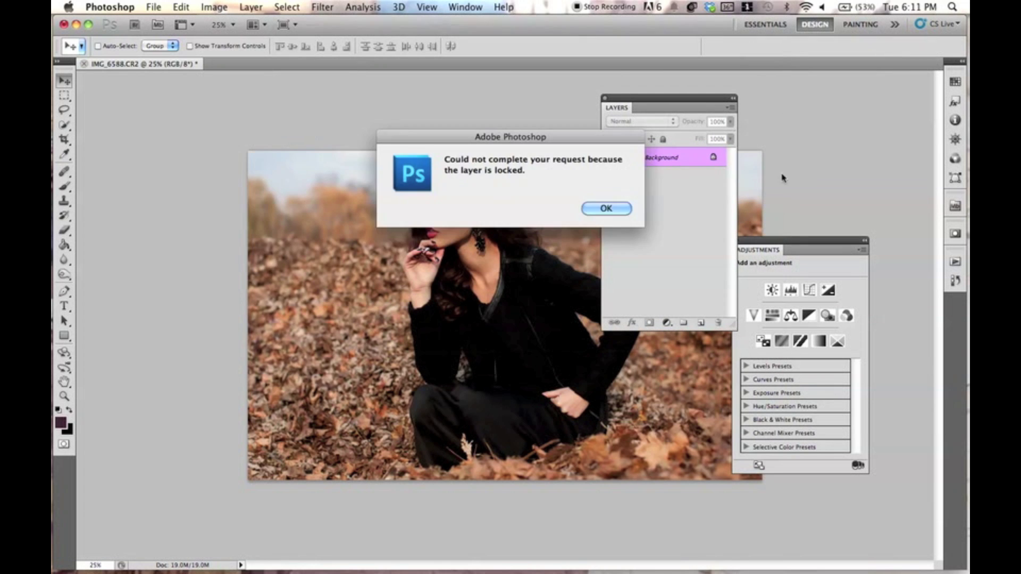
{"action": "left_click", "coordinate": [606, 208]}
{"action": "left_click_drag", "start_coordinate": [777, 246], "coordinate": [789, 109]}
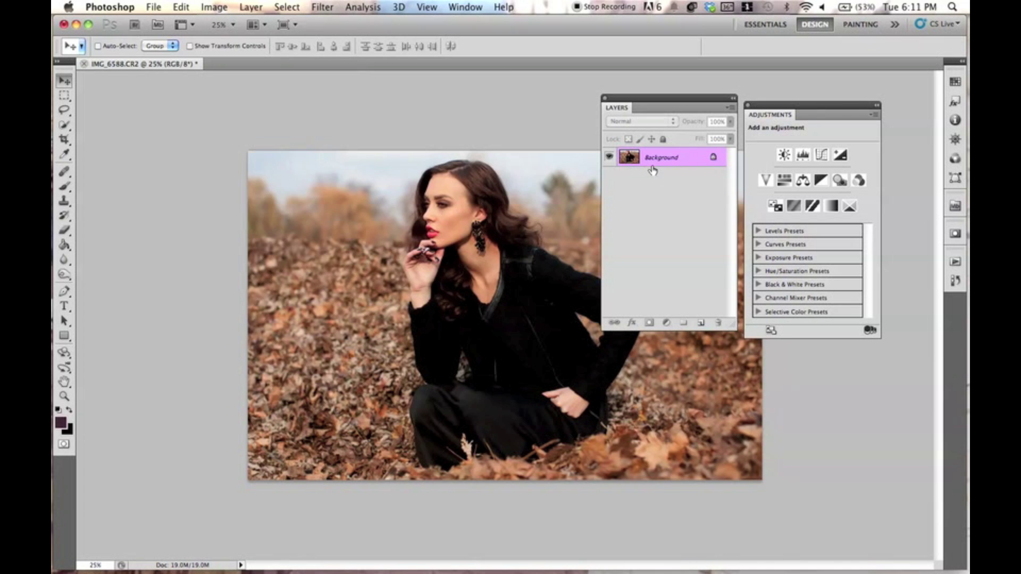
Step: Duplicate the Background layer and set the copy's blend mode to Screen
{"action": "key", "text": "super+j"}
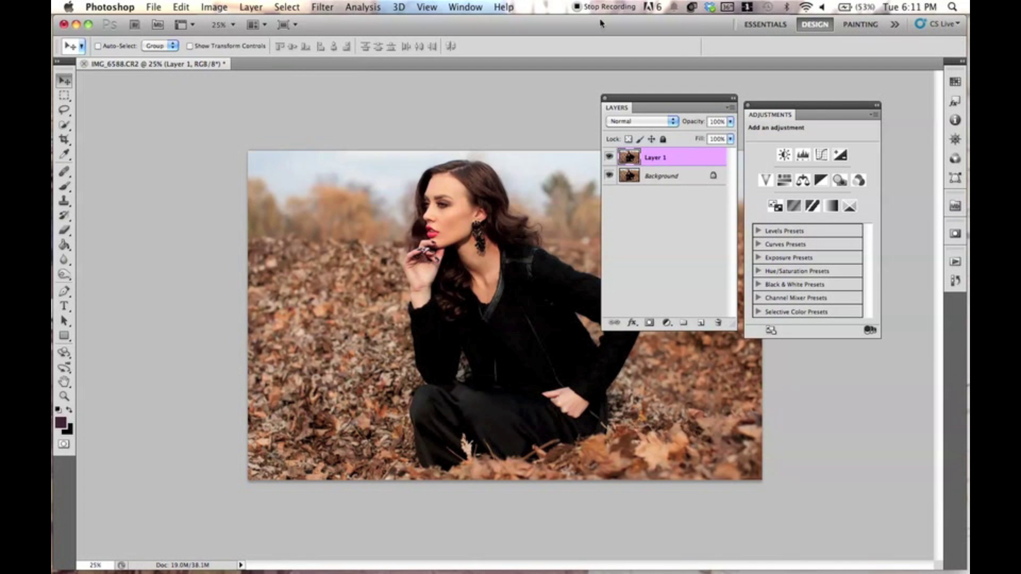
{"action": "left_click_drag", "start_coordinate": [682, 104], "coordinate": [705, 112]}
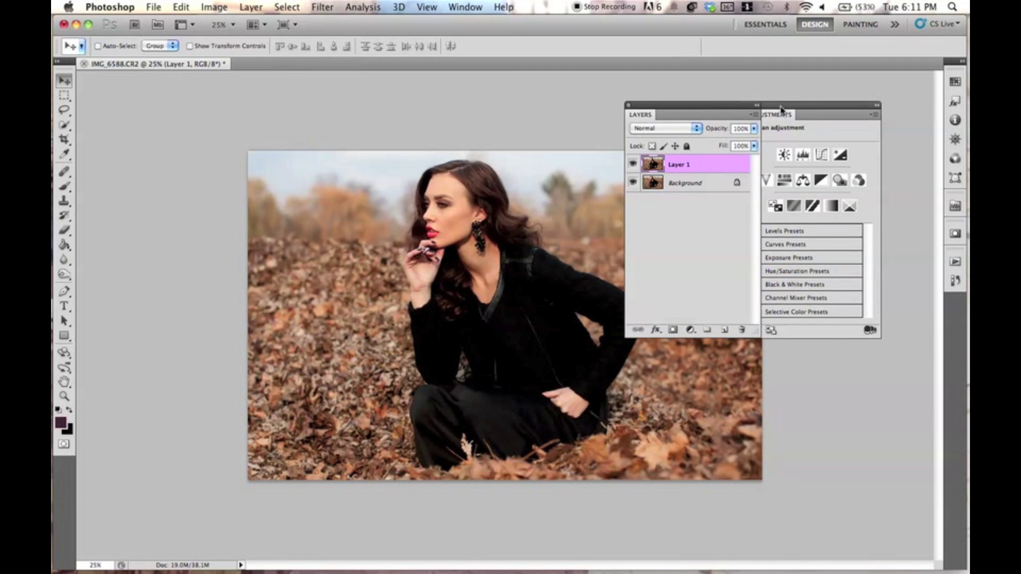
{"action": "left_click_drag", "start_coordinate": [776, 110], "coordinate": [794, 111]}
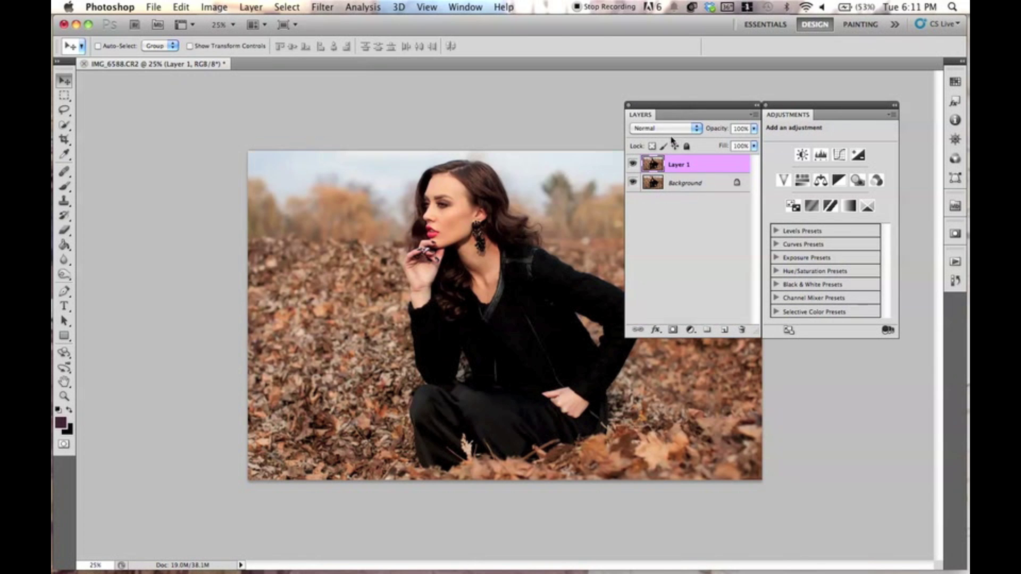
{"action": "left_click", "coordinate": [654, 129]}
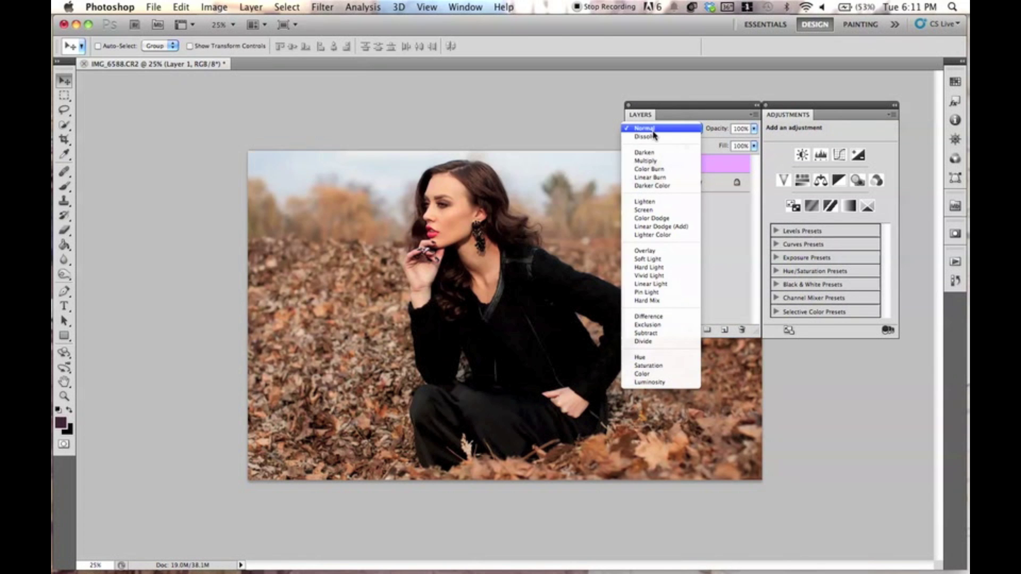
{"action": "left_click", "coordinate": [662, 210]}
{"action": "mouse_move", "coordinate": [692, 112]}
{"action": "left_mouse_down"}
{"action": "mouse_move", "coordinate": [710, 111]}
{"action": "mouse_move", "coordinate": [700, 114]}
{"action": "left_mouse_up"}
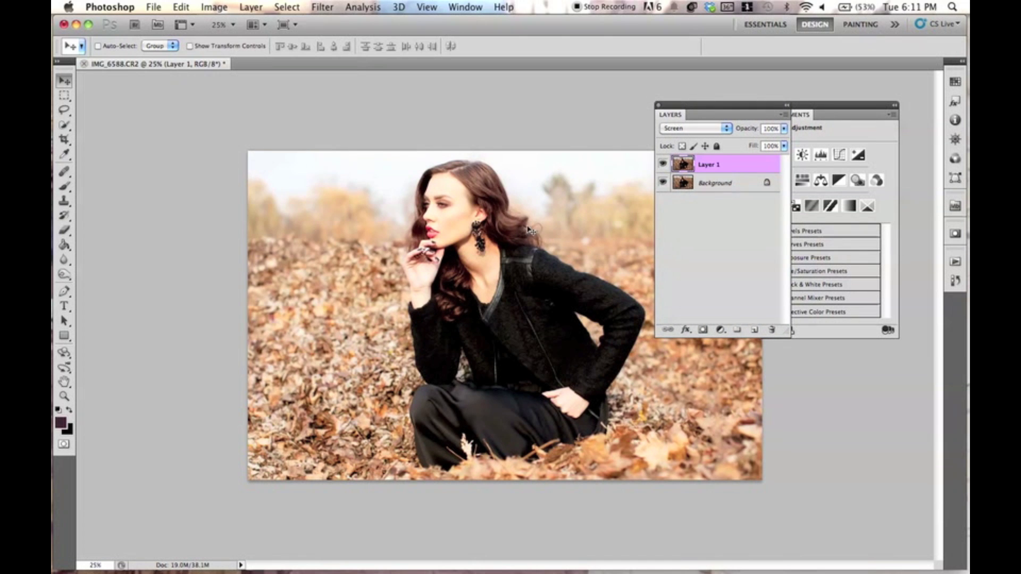
Step: Shift the Screen layer slightly down and to the left so it is offset from the background photo
{"action": "left_click_drag", "start_coordinate": [528, 224], "coordinate": [525, 227]}
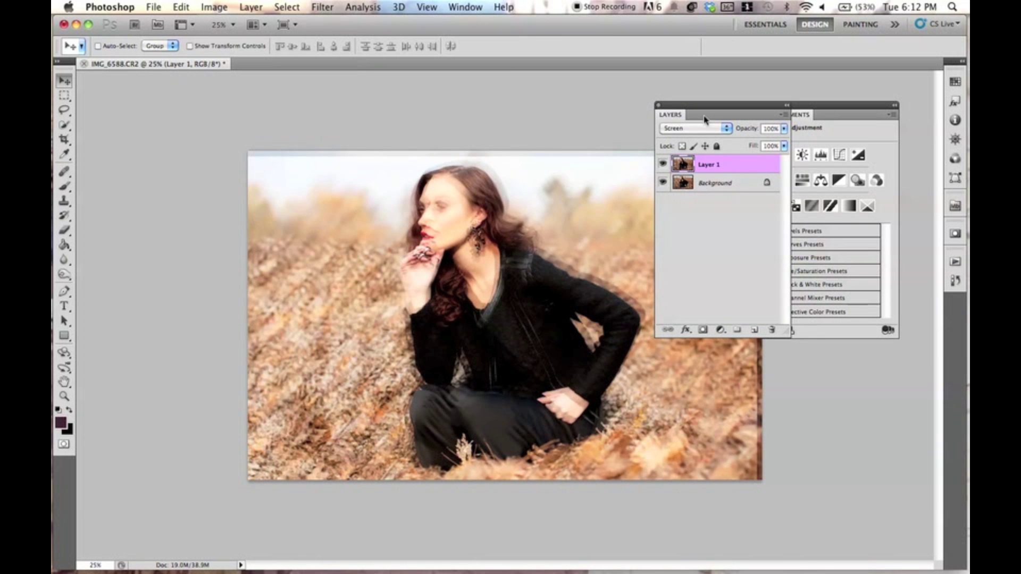
{"action": "left_click_drag", "start_coordinate": [704, 118], "coordinate": [733, 112]}
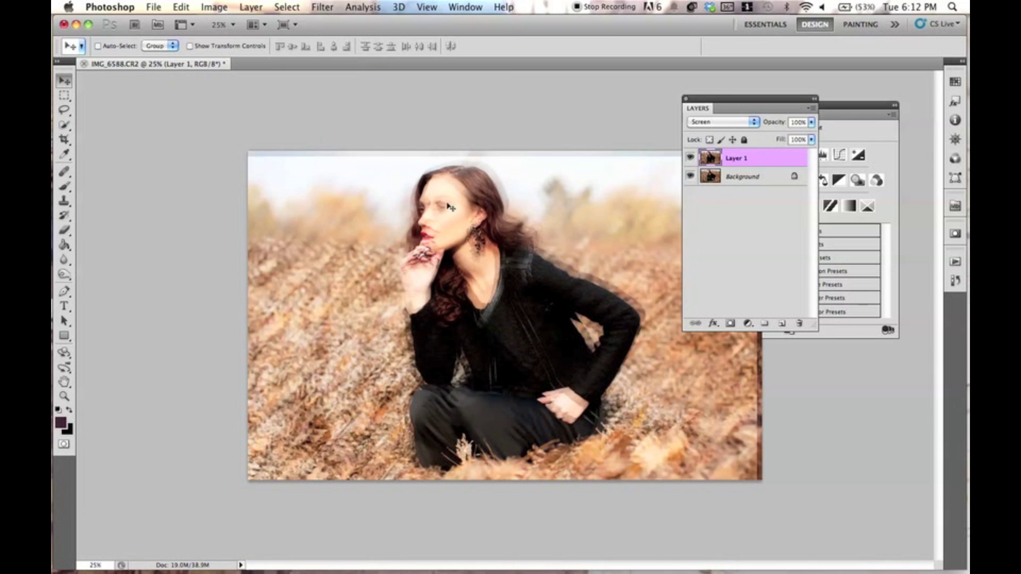
{"action": "key", "text": "super+equal"}
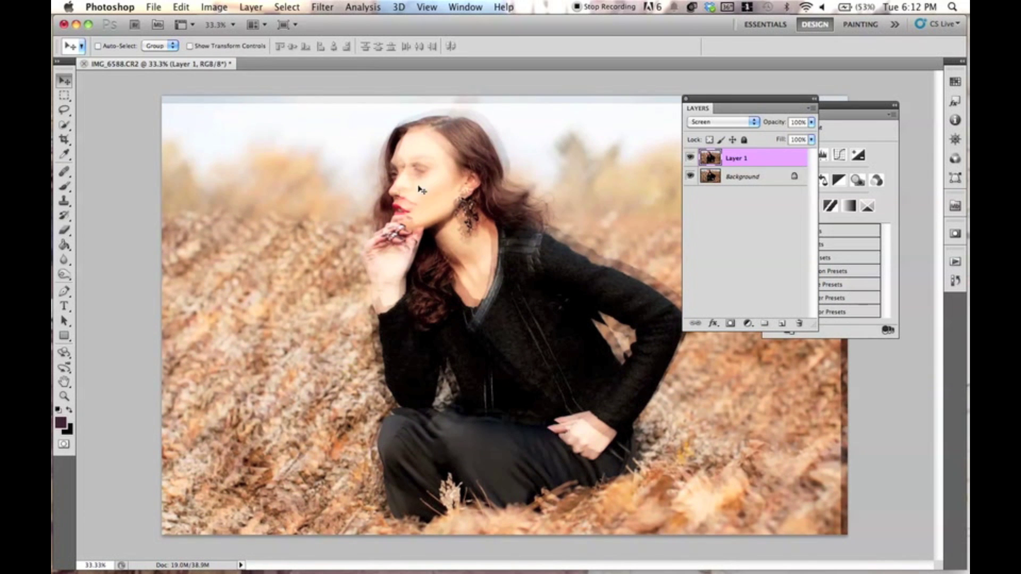
Step: Add a layer mask to Layer 1, select the Brush tool, and invert the mask to black
{"action": "left_click", "coordinate": [731, 324]}
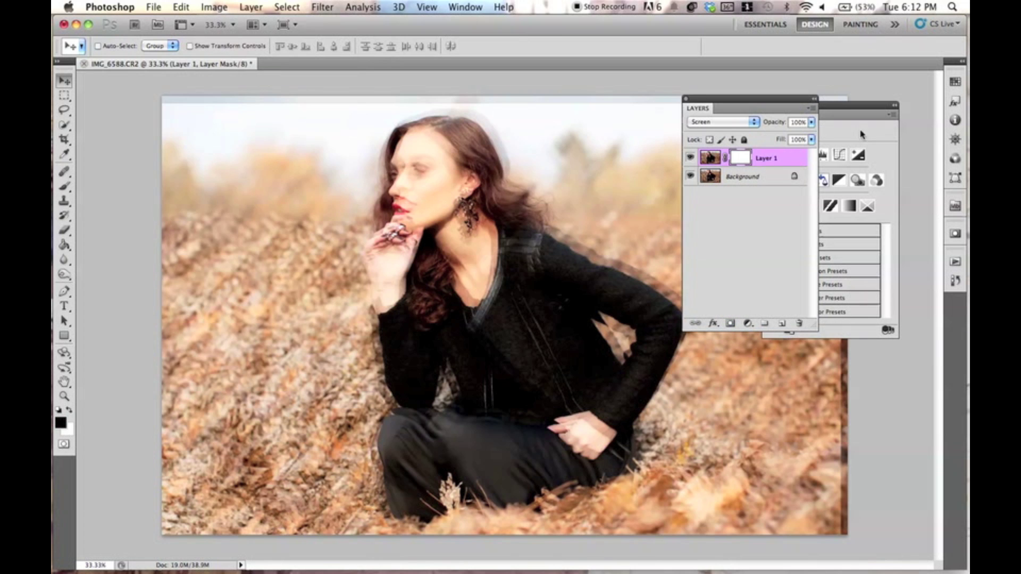
{"action": "left_click_drag", "start_coordinate": [824, 120], "coordinate": [880, 113]}
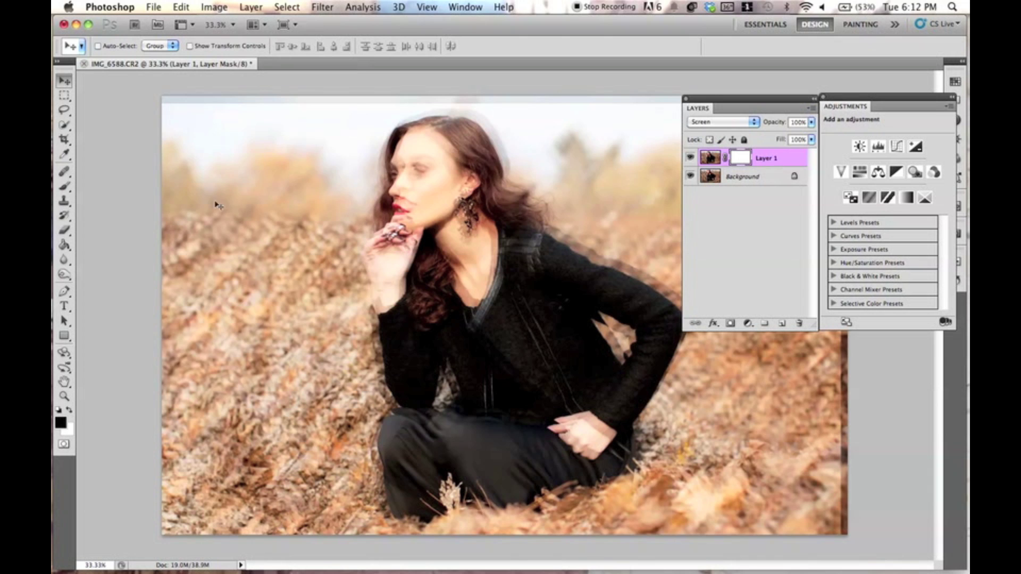
{"action": "left_click", "coordinate": [66, 187]}
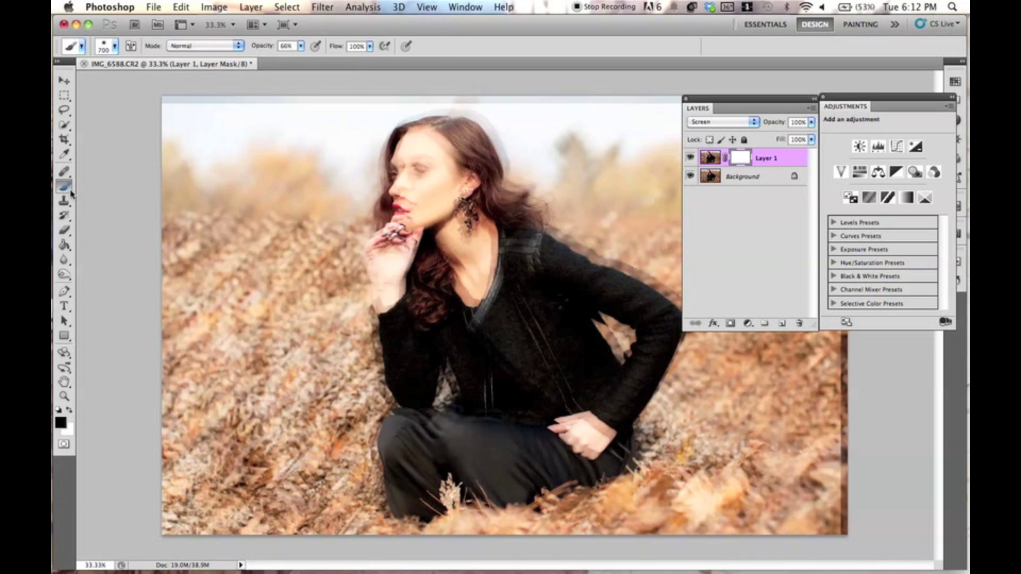
{"action": "left_click", "coordinate": [114, 47]}
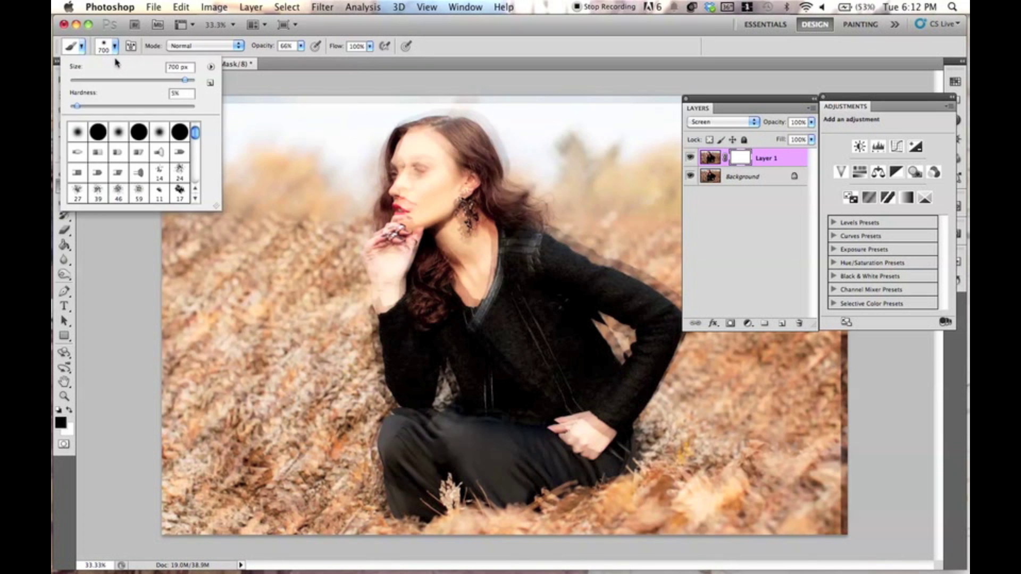
{"action": "left_click", "coordinate": [115, 46]}
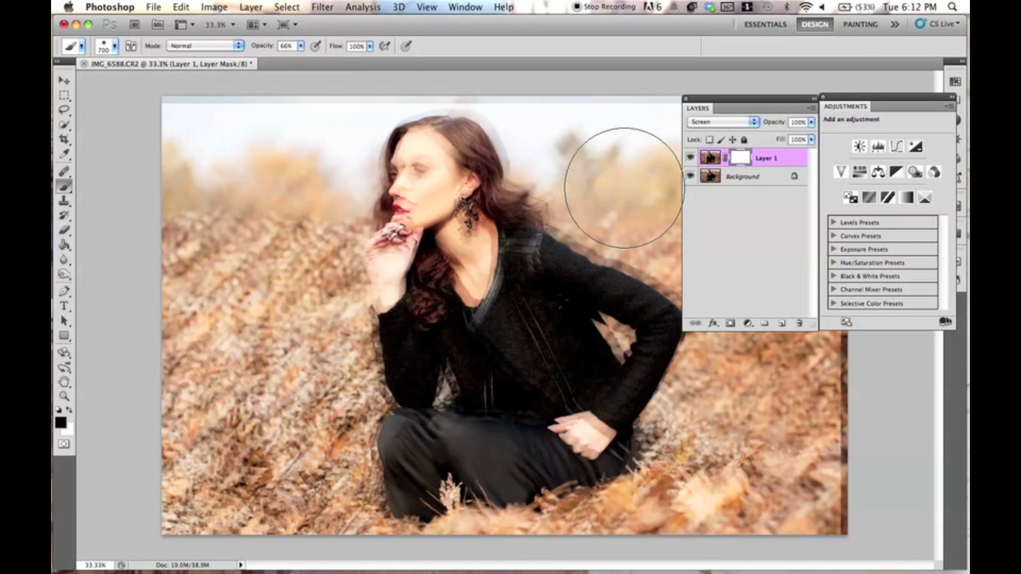
{"action": "key", "text": "super+i"}
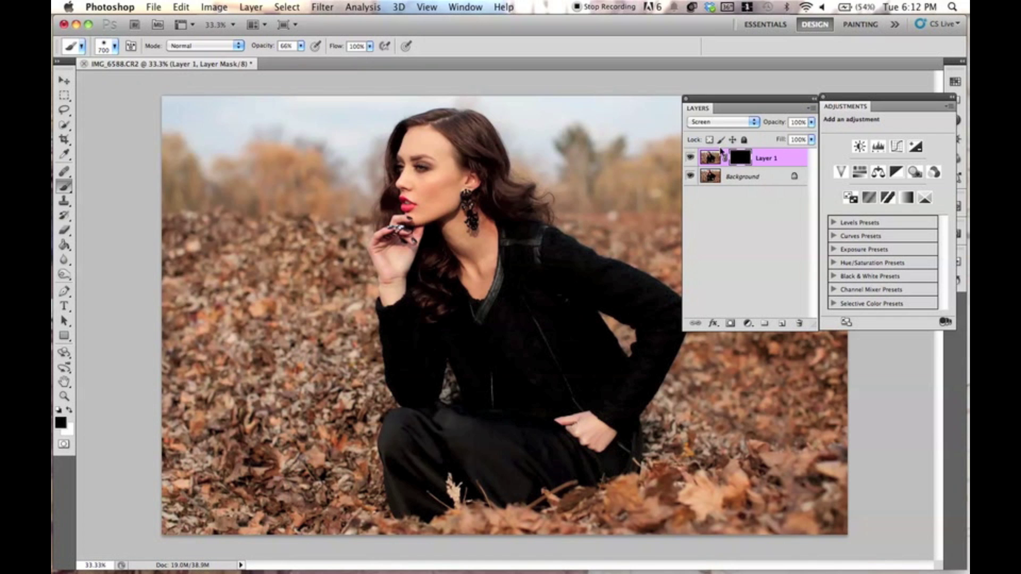
Step: Paint Layer 1's mask white with a 400 px brush over the back of the hair and raised hand, undoing the stroke across the face
{"action": "key", "text": "bracketleft"}
{"action": "key", "text": "bracketleft"}
{"action": "key", "text": "bracketleft"}
{"action": "key", "text": "x"}
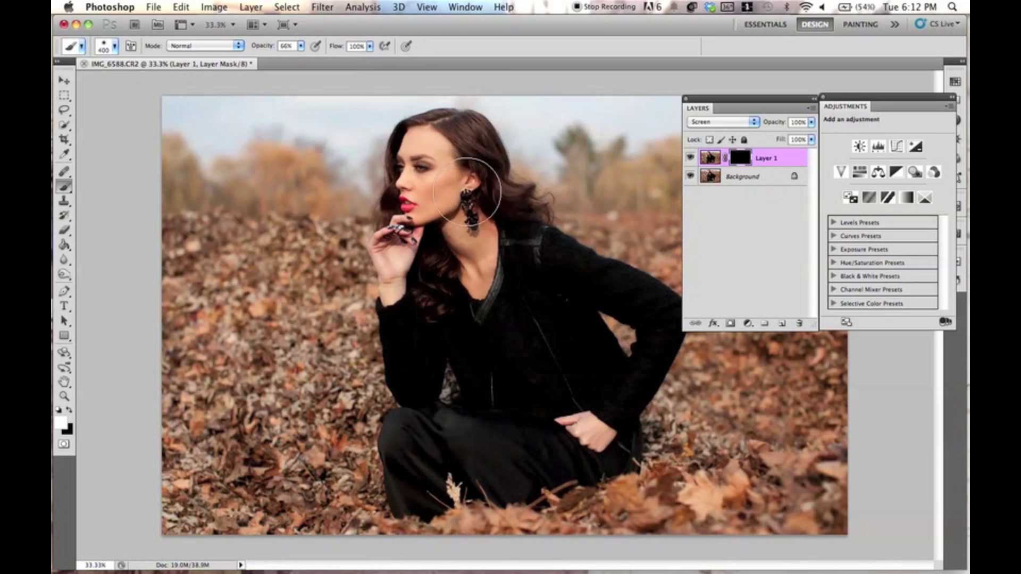
{"action": "mouse_move", "coordinate": [482, 170]}
{"action": "left_mouse_down"}
{"action": "mouse_move", "coordinate": [477, 148]}
{"action": "mouse_move", "coordinate": [489, 181]}
{"action": "mouse_move", "coordinate": [527, 189]}
{"action": "mouse_move", "coordinate": [510, 173]}
{"action": "mouse_move", "coordinate": [501, 126]}
{"action": "mouse_move", "coordinate": [440, 284]}
{"action": "mouse_move", "coordinate": [391, 305]}
{"action": "mouse_move", "coordinate": [381, 262]}
{"action": "mouse_move", "coordinate": [400, 269]}
{"action": "mouse_move", "coordinate": [389, 208]}
{"action": "mouse_move", "coordinate": [402, 271]}
{"action": "mouse_move", "coordinate": [414, 264]}
{"action": "mouse_move", "coordinate": [389, 168]}
{"action": "mouse_move", "coordinate": [397, 283]}
{"action": "left_mouse_up"}
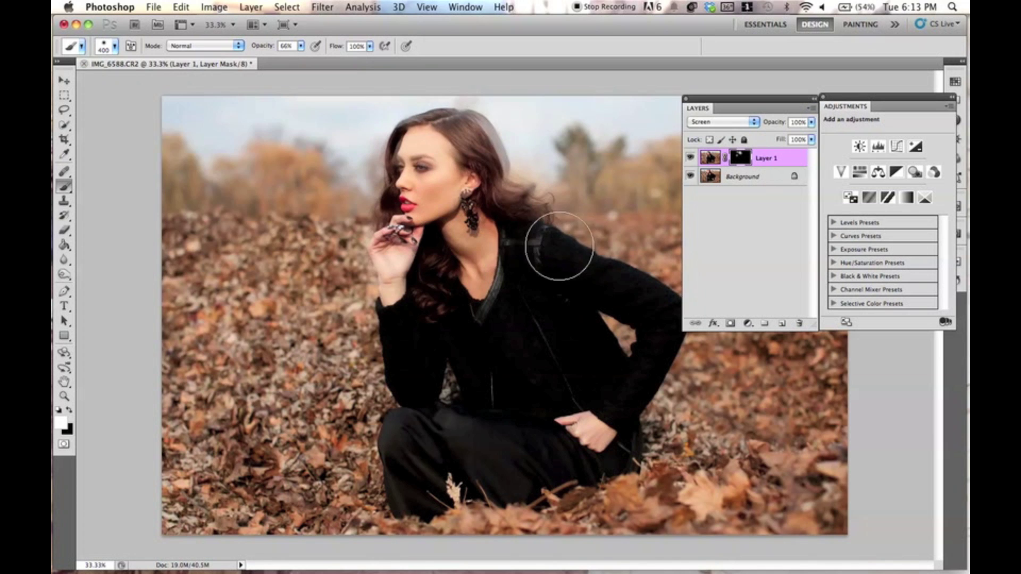
{"action": "left_click_drag", "start_coordinate": [400, 138], "coordinate": [414, 206]}
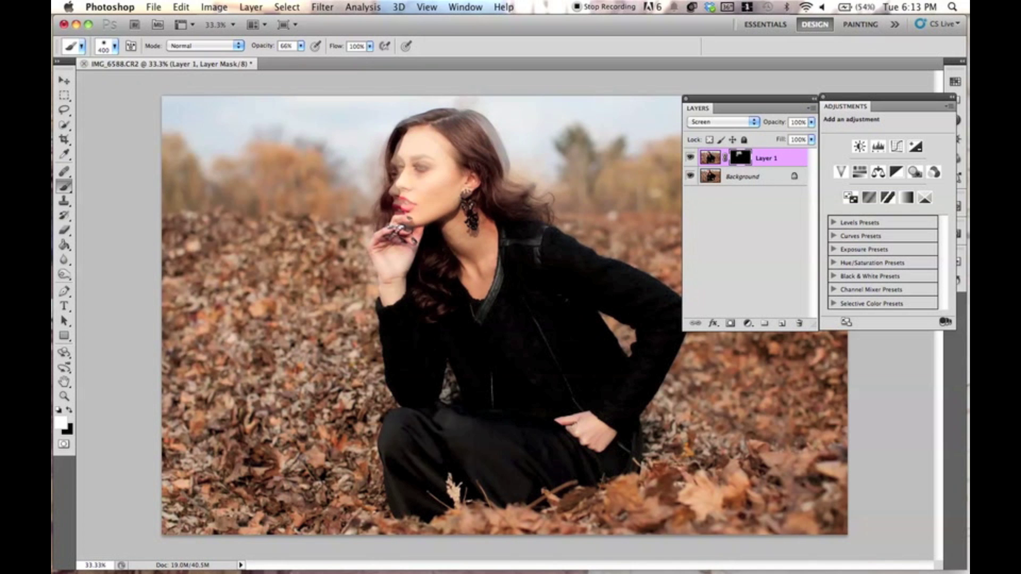
{"action": "key", "text": "super+z"}
Step: Paint white on the mask over the gap inside the bent arm, the hip, the knee and the area below the chin
{"action": "left_click_drag", "start_coordinate": [601, 339], "coordinate": [625, 358]}
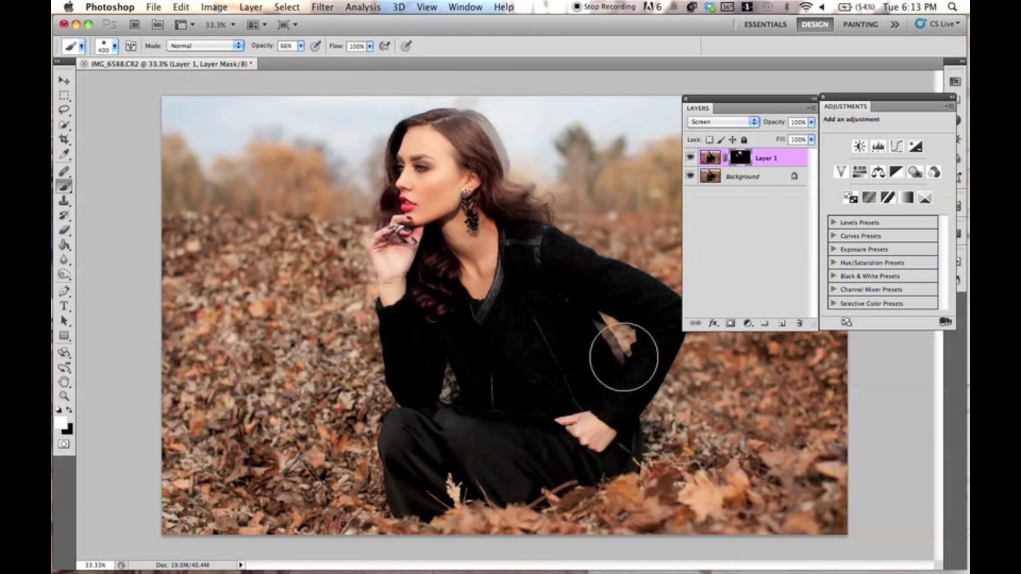
{"action": "left_click_drag", "start_coordinate": [620, 417], "coordinate": [628, 490]}
{"action": "mouse_move", "coordinate": [421, 401]}
{"action": "left_mouse_down"}
{"action": "mouse_move", "coordinate": [379, 425]}
{"action": "mouse_move", "coordinate": [393, 442]}
{"action": "left_mouse_up"}
{"action": "mouse_move", "coordinate": [412, 242]}
{"action": "left_mouse_down"}
{"action": "mouse_move", "coordinate": [429, 267]}
{"action": "mouse_move", "coordinate": [458, 251]}
{"action": "left_mouse_up"}
Step: Set the brush to 600 px at 22% opacity and paint white on the mask around the face, neck and upper arm
{"action": "key", "text": "bracketright"}
{"action": "key", "text": "bracketright"}
{"action": "key", "text": "2"}
{"action": "key", "text": "2"}
{"action": "left_click", "coordinate": [379, 141]}
{"action": "mouse_move", "coordinate": [411, 200]}
{"action": "left_mouse_down"}
{"action": "mouse_move", "coordinate": [453, 238]}
{"action": "mouse_move", "coordinate": [482, 248]}
{"action": "left_mouse_up"}
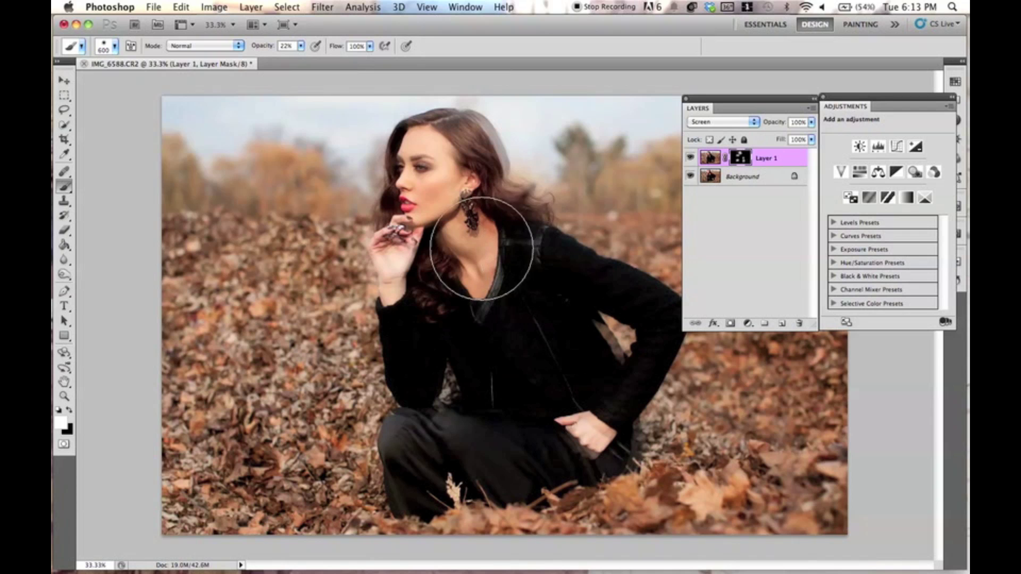
{"action": "left_click_drag", "start_coordinate": [547, 262], "coordinate": [643, 278]}
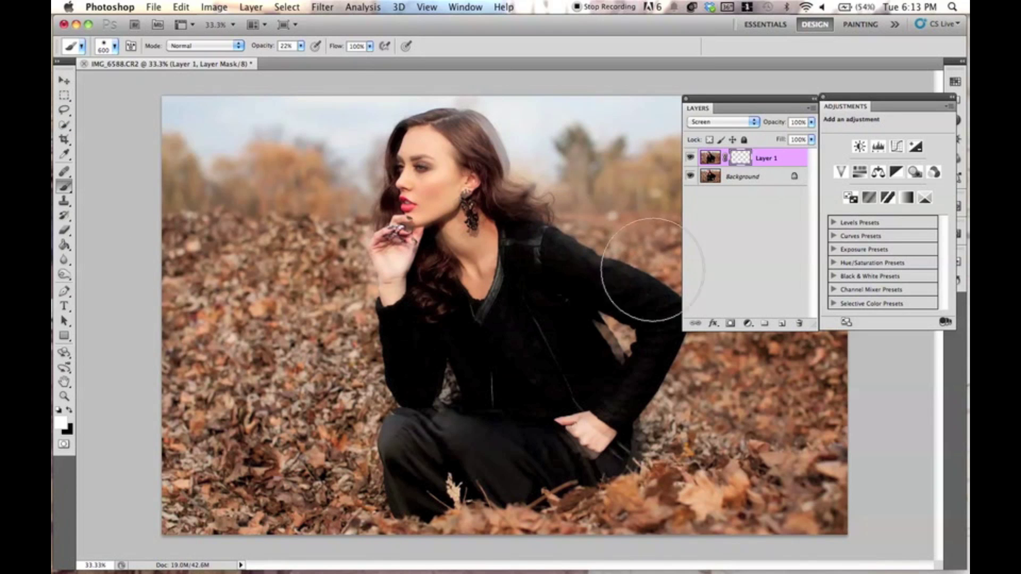
{"action": "left_click_drag", "start_coordinate": [721, 106], "coordinate": [753, 104]}
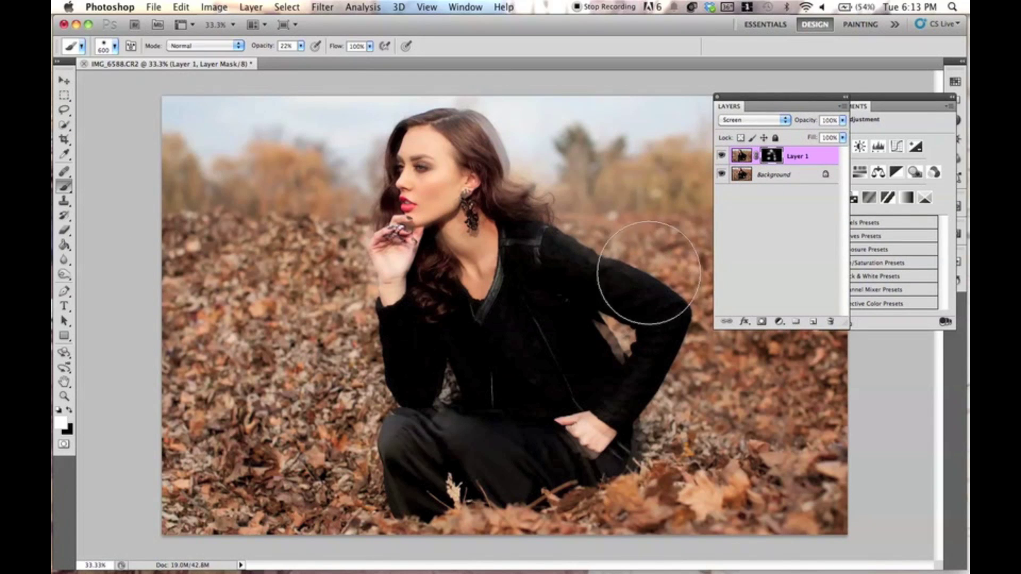
{"action": "left_click", "coordinate": [65, 81]}
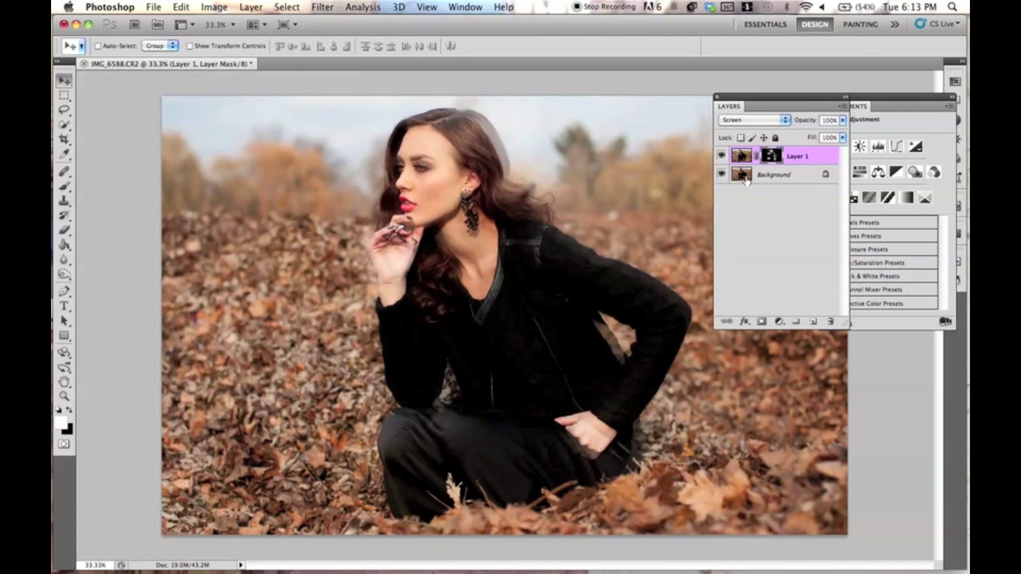
{"action": "left_click", "coordinate": [743, 156]}
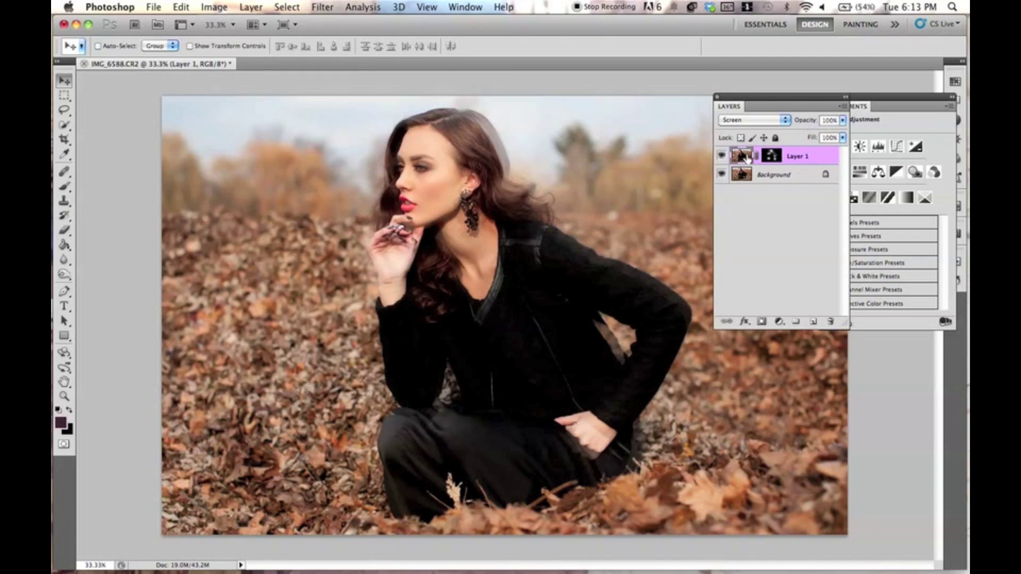
{"action": "left_click_drag", "start_coordinate": [728, 106], "coordinate": [655, 113]}
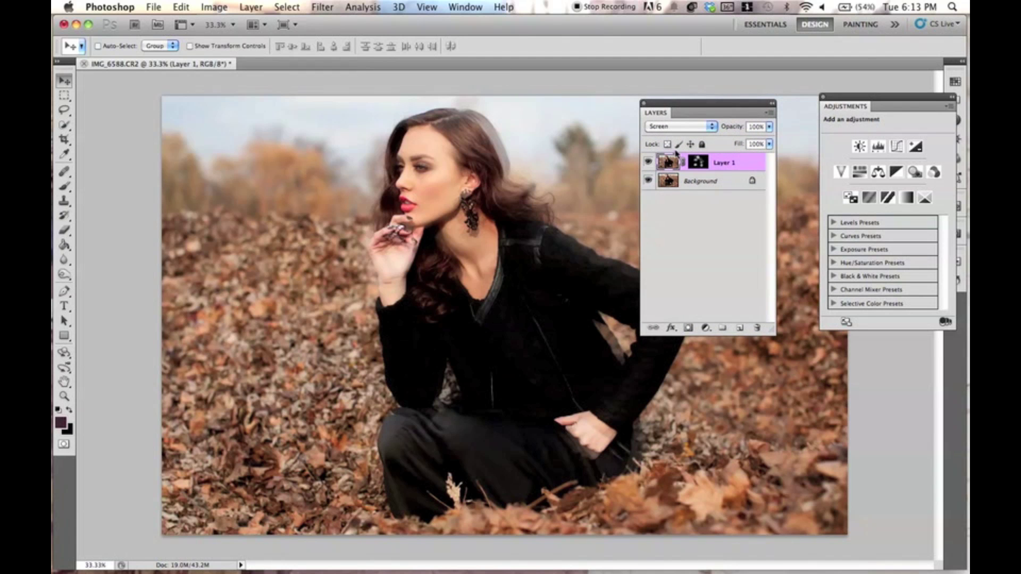
{"action": "left_click_drag", "start_coordinate": [557, 209], "coordinate": [505, 185]}
{"action": "left_click", "coordinate": [698, 162]}
{"action": "left_click_drag", "start_coordinate": [702, 109], "coordinate": [766, 122]}
{"action": "left_click", "coordinate": [64, 187]}
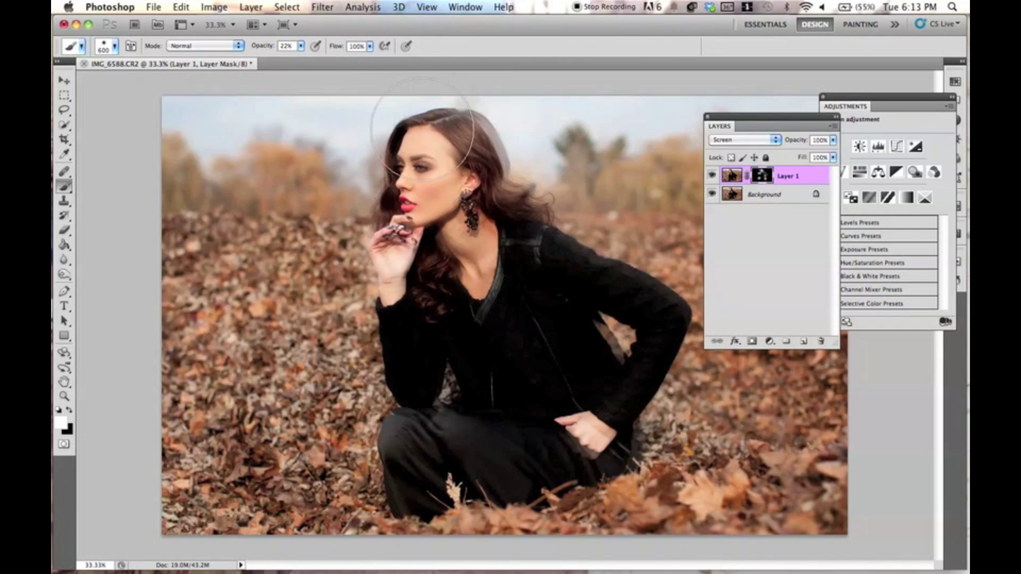
Step: Paint the mask white at 22% opacity along the front of the face and body and over the outer sleeve
{"action": "mouse_move", "coordinate": [371, 165]}
{"action": "left_mouse_down"}
{"action": "mouse_move", "coordinate": [366, 156]}
{"action": "mouse_move", "coordinate": [392, 433]}
{"action": "mouse_move", "coordinate": [376, 501]}
{"action": "left_mouse_up"}
{"action": "key", "text": "bracketright"}
{"action": "key", "text": "bracketright"}
{"action": "key", "text": "bracketright"}
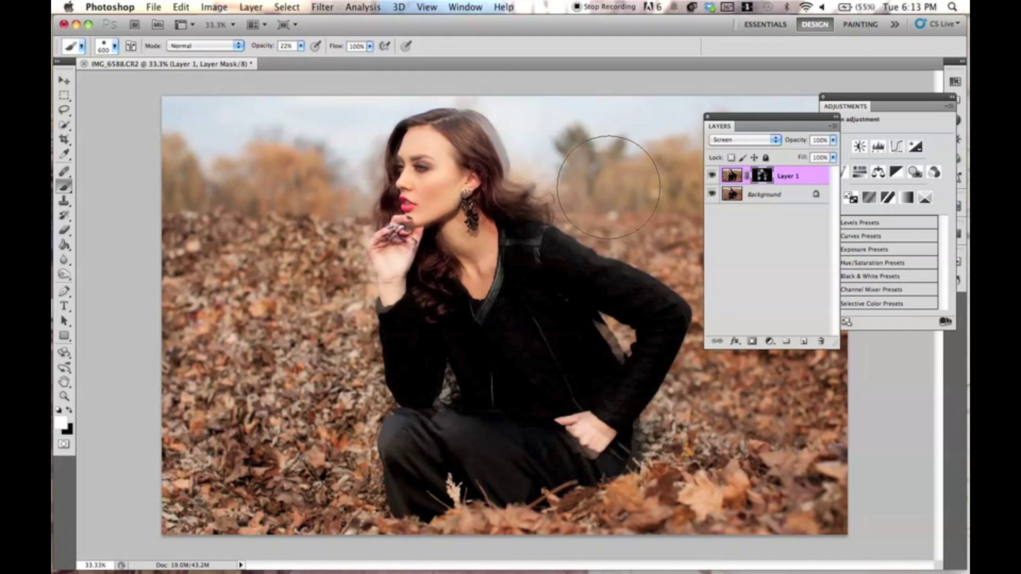
{"action": "left_click", "coordinate": [636, 259]}
{"action": "left_click_drag", "start_coordinate": [772, 124], "coordinate": [836, 134]}
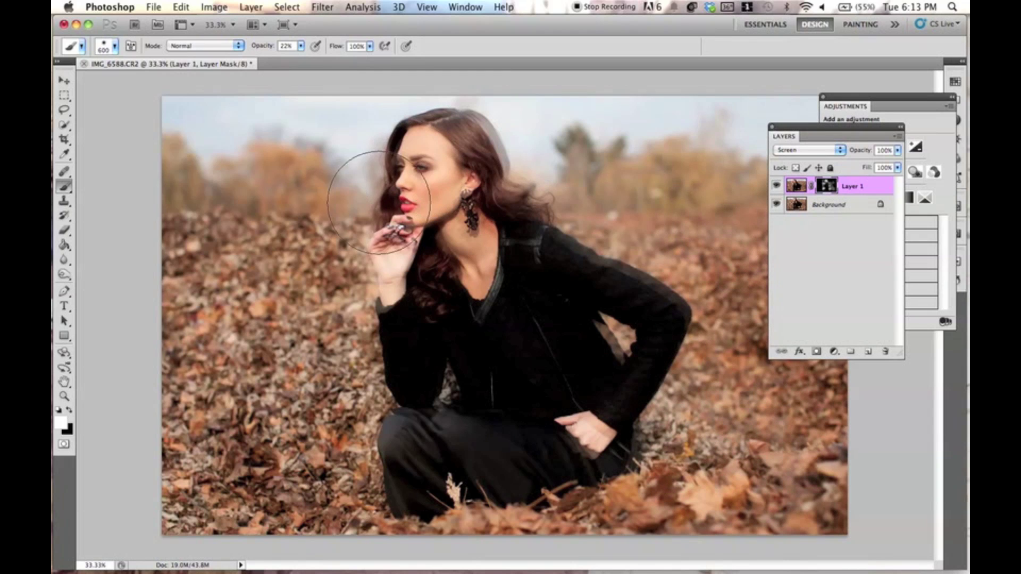
Step: Reduce the brush to 150 px and paint black on the mask over the front of the face to clear the ghosting
{"action": "key", "text": "bracketleft"}
{"action": "key", "text": "bracketleft"}
{"action": "key", "text": "bracketleft"}
{"action": "key", "text": "bracketleft"}
{"action": "key", "text": "x"}
{"action": "key", "text": "bracketleft"}
{"action": "key", "text": "bracketleft"}
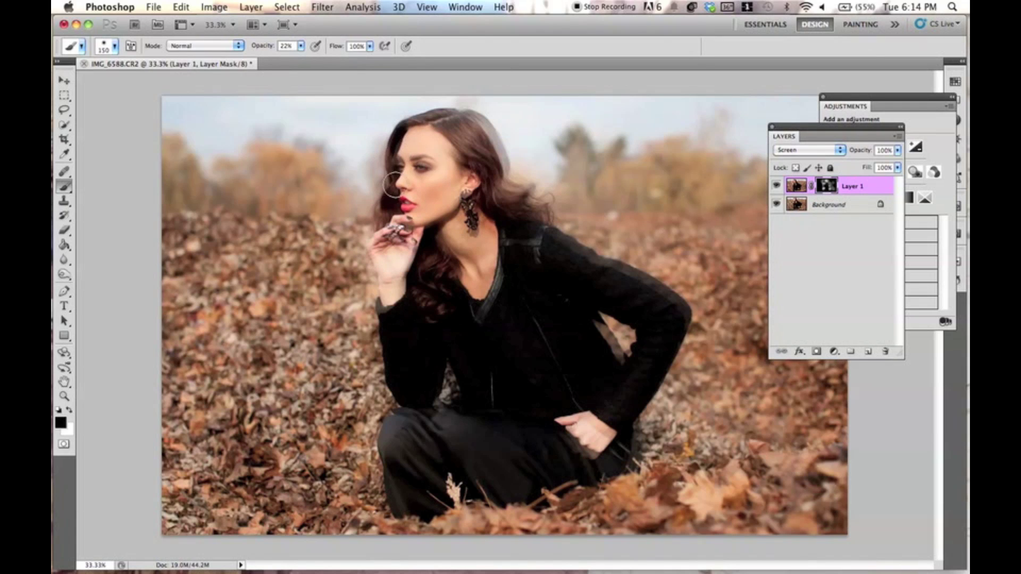
{"action": "left_click_drag", "start_coordinate": [395, 165], "coordinate": [394, 195]}
{"action": "key", "text": "x"}
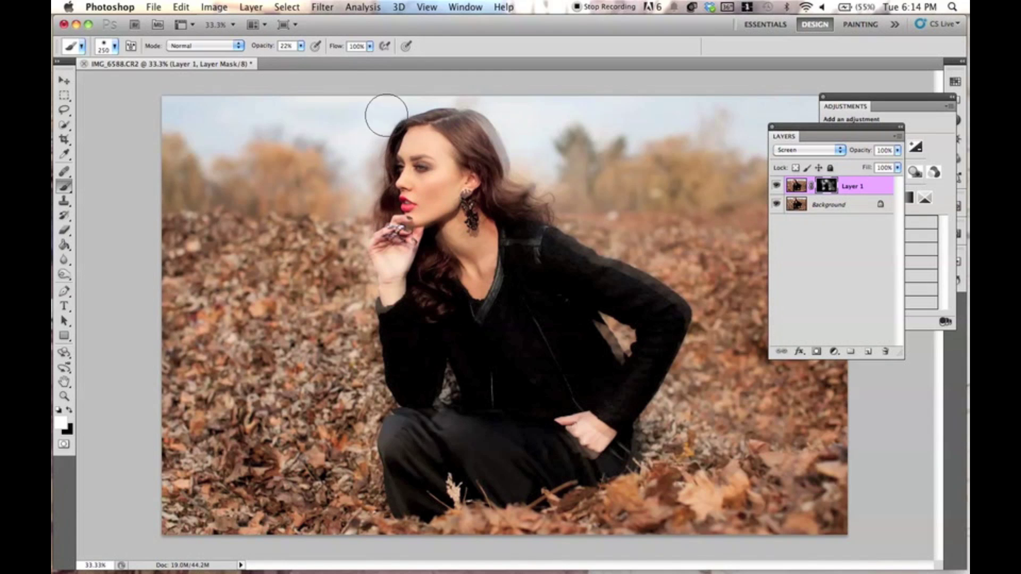
Step: Enlarge the view of the head to 50% and set the brush to black at 99% opacity
{"action": "key", "text": "x"}
{"action": "key", "text": "super+equal"}
{"action": "scroll", "coordinate": [522, 175], "scroll_direction": "up", "scroll_amount": 3}
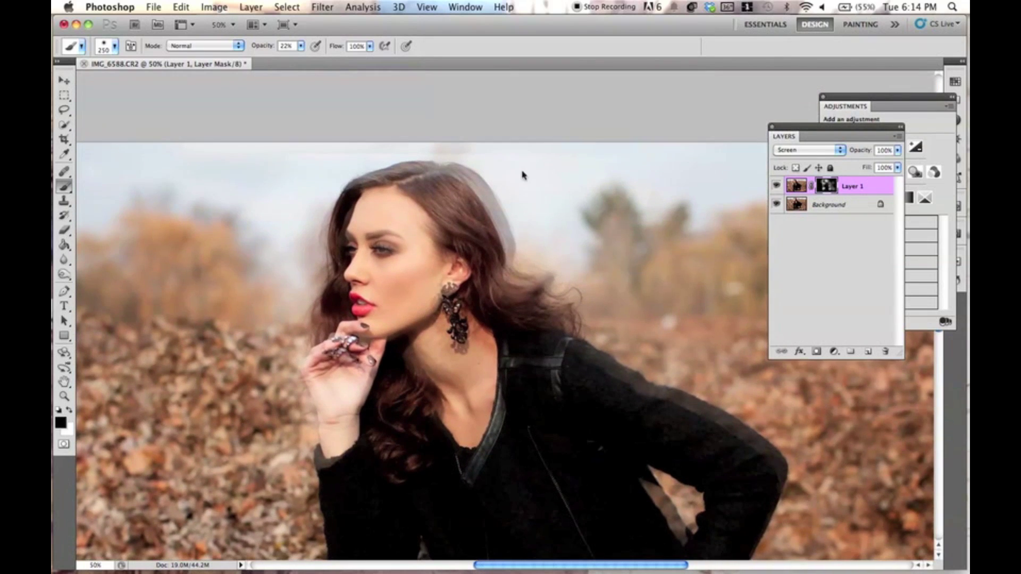
{"action": "key", "text": "x"}
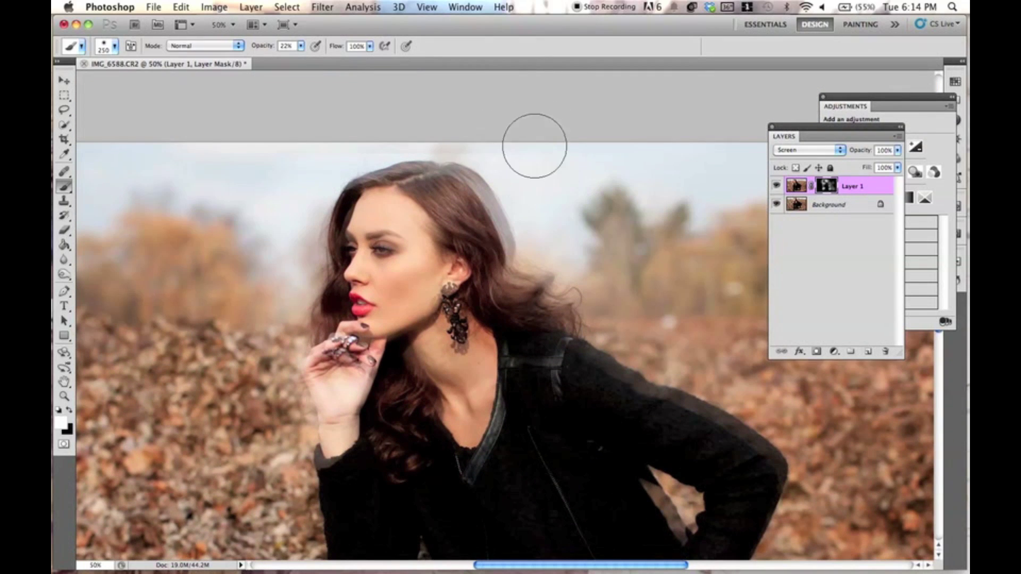
{"action": "key", "text": "x"}
{"action": "key", "text": "9"}
{"action": "key", "text": "9"}
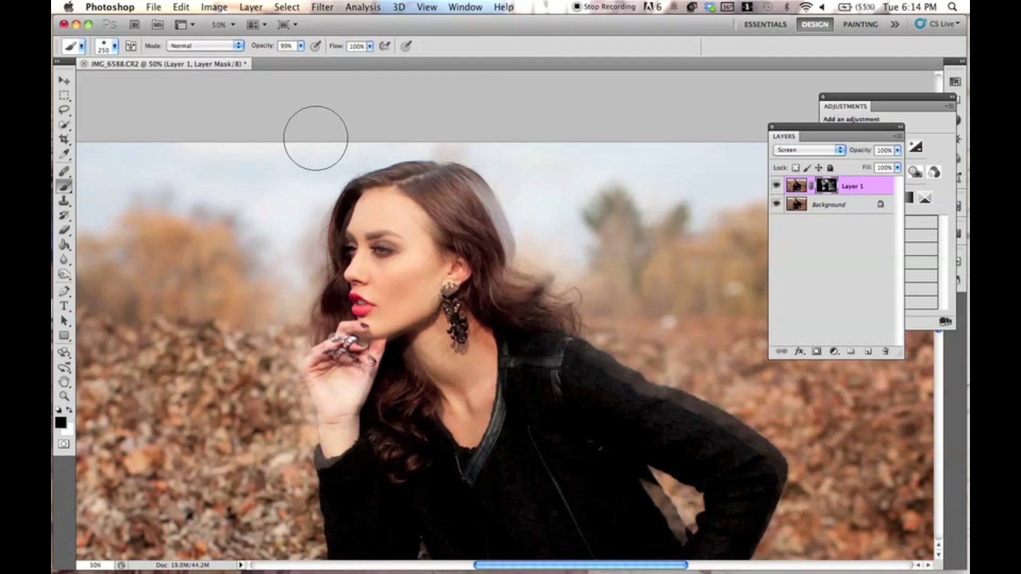
{"action": "scroll", "coordinate": [248, 175], "scroll_direction": "down", "scroll_amount": 5}
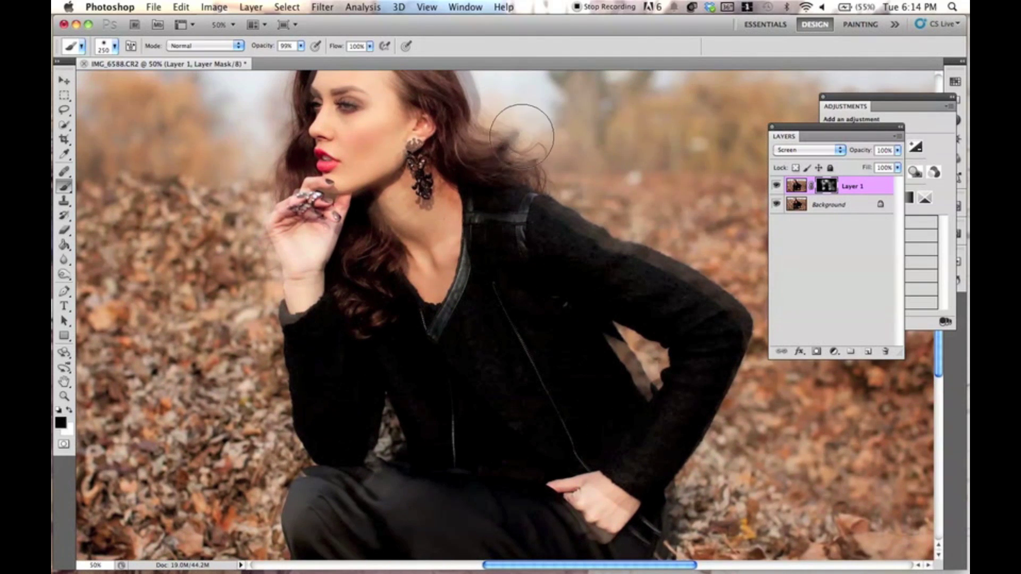
{"action": "left_click", "coordinate": [522, 136]}
{"action": "key", "text": "super+z"}
Step: Paint white at 22% opacity on Layer 1's mask over the cuff of the raised arm with the 250 px brush
{"action": "key", "text": "x"}
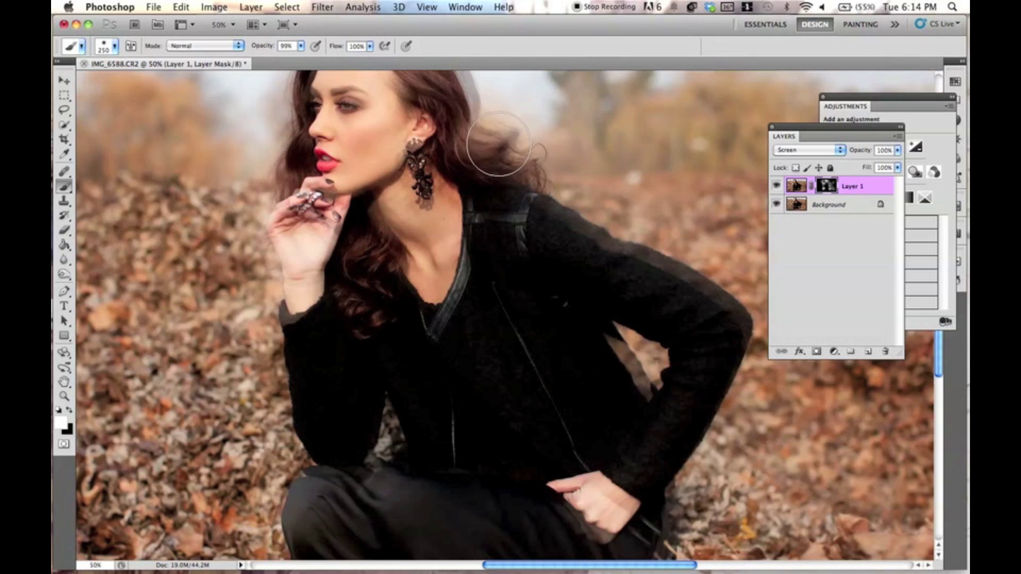
{"action": "key", "text": "2"}
{"action": "key", "text": "2"}
{"action": "scroll", "coordinate": [521, 213], "scroll_direction": "up", "scroll_amount": 3}
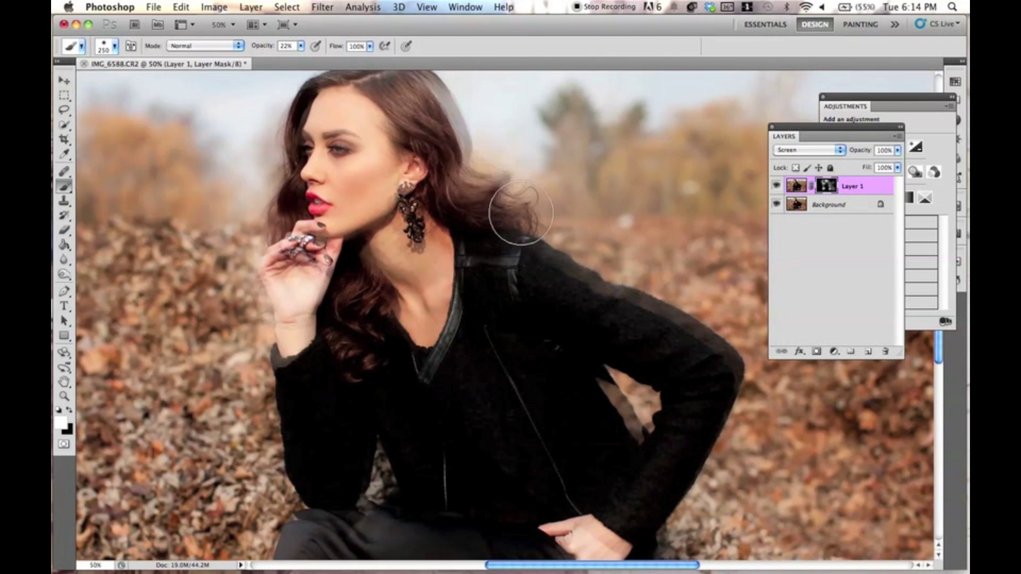
{"action": "left_click", "coordinate": [284, 360]}
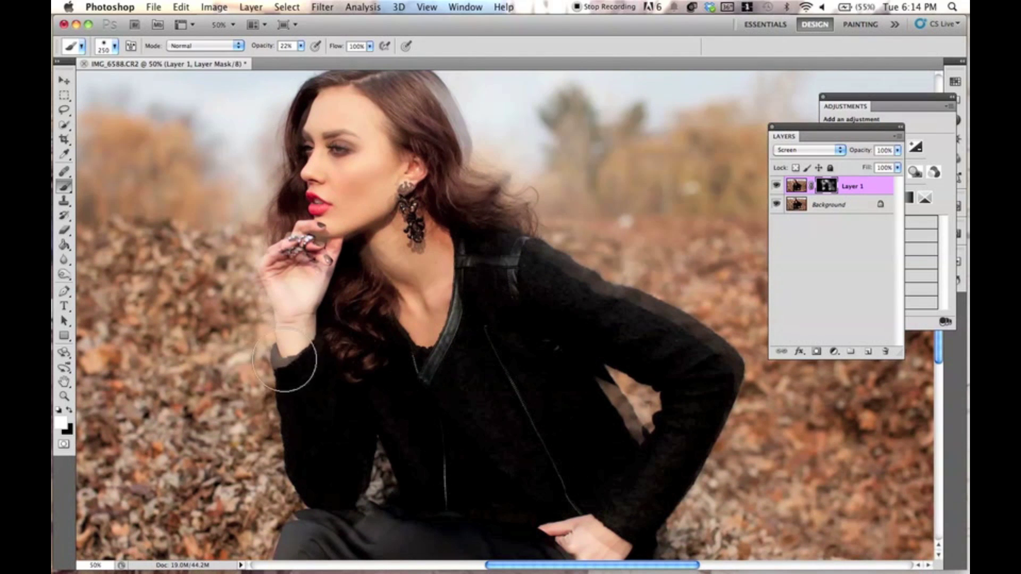
Step: Paint black at 22% opacity on the mask over the raised hand and wrist, and compare the image with Layer 1 hidden and shown
{"action": "scroll", "coordinate": [319, 361], "scroll_direction": "down", "scroll_amount": 7}
{"action": "key", "text": "x"}
{"action": "mouse_move", "coordinate": [296, 137]}
{"action": "left_mouse_down"}
{"action": "mouse_move", "coordinate": [292, 155]}
{"action": "mouse_move", "coordinate": [296, 142]}
{"action": "mouse_move", "coordinate": [314, 188]}
{"action": "mouse_move", "coordinate": [309, 153]}
{"action": "mouse_move", "coordinate": [334, 223]}
{"action": "left_mouse_up"}
{"action": "key", "text": "x"}
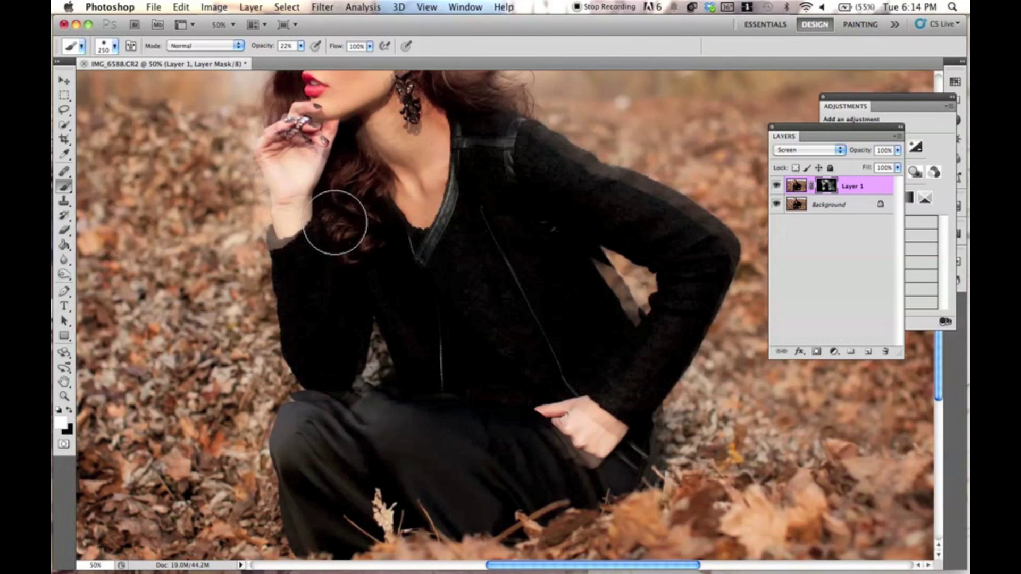
{"action": "left_click", "coordinate": [776, 186]}
{"action": "left_click", "coordinate": [777, 185]}
Step: Paint black at 99% opacity on the mask over the raised hand and the neckline to clear the ghosting
{"action": "key", "text": "x"}
{"action": "left_click", "coordinate": [303, 150]}
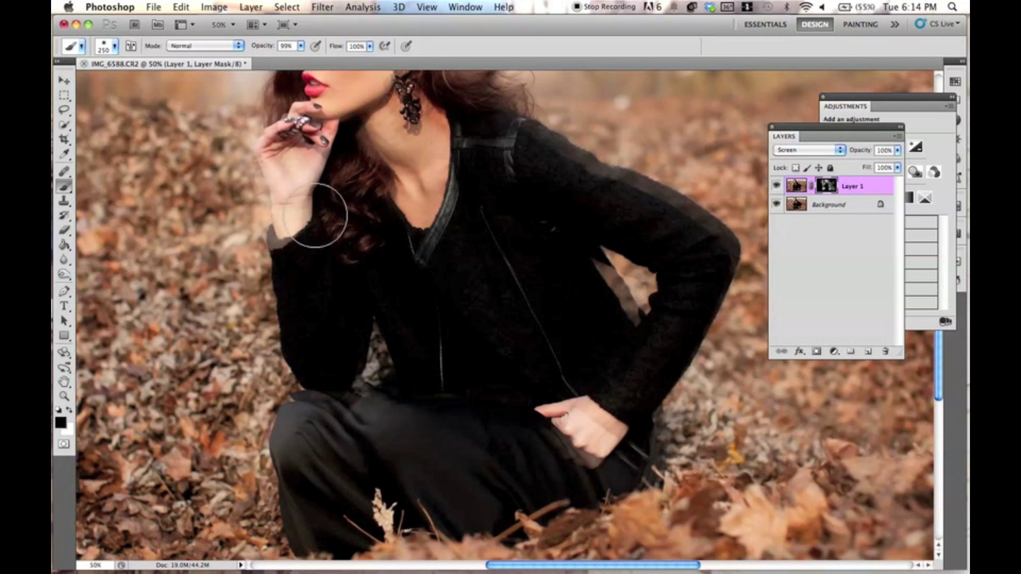
{"action": "left_click_drag", "start_coordinate": [440, 168], "coordinate": [444, 221]}
{"action": "key", "text": "super+minus"}
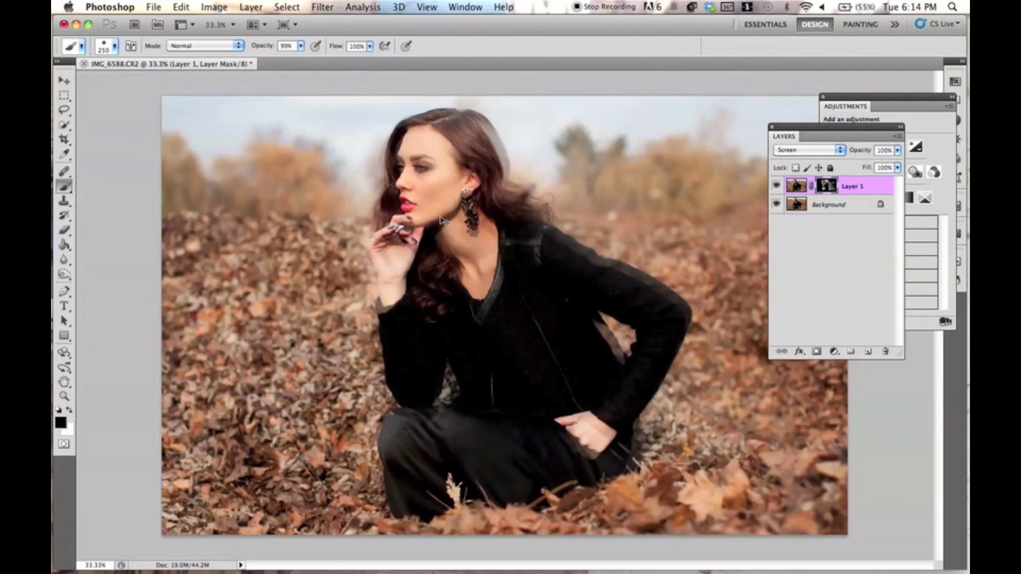
Step: Duplicate the Background layer, place the copy above Layer 1 and set its blending mode to Lighten
{"action": "left_click", "coordinate": [804, 209]}
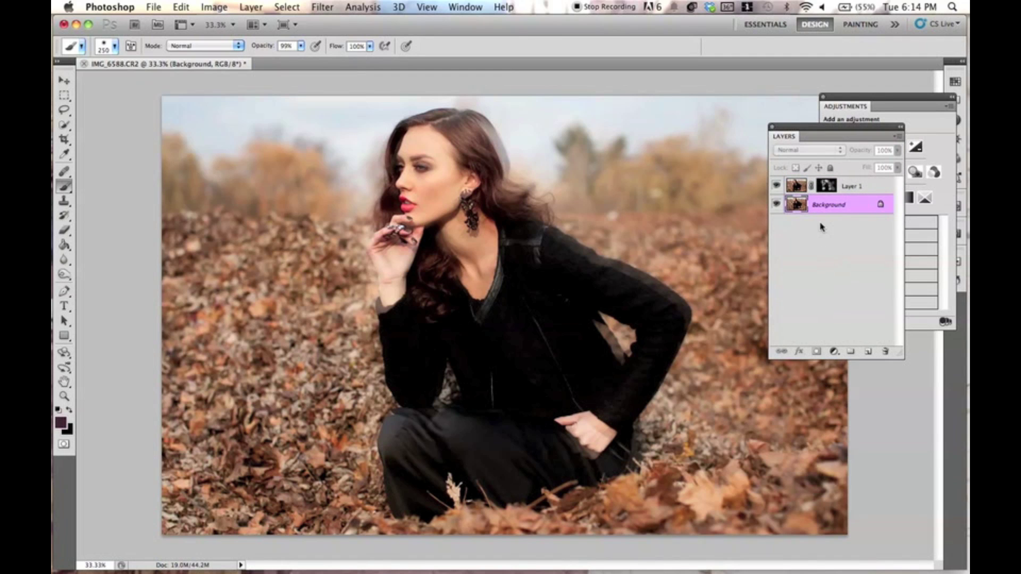
{"action": "key", "text": "super+j"}
{"action": "left_click_drag", "start_coordinate": [842, 214], "coordinate": [849, 175]}
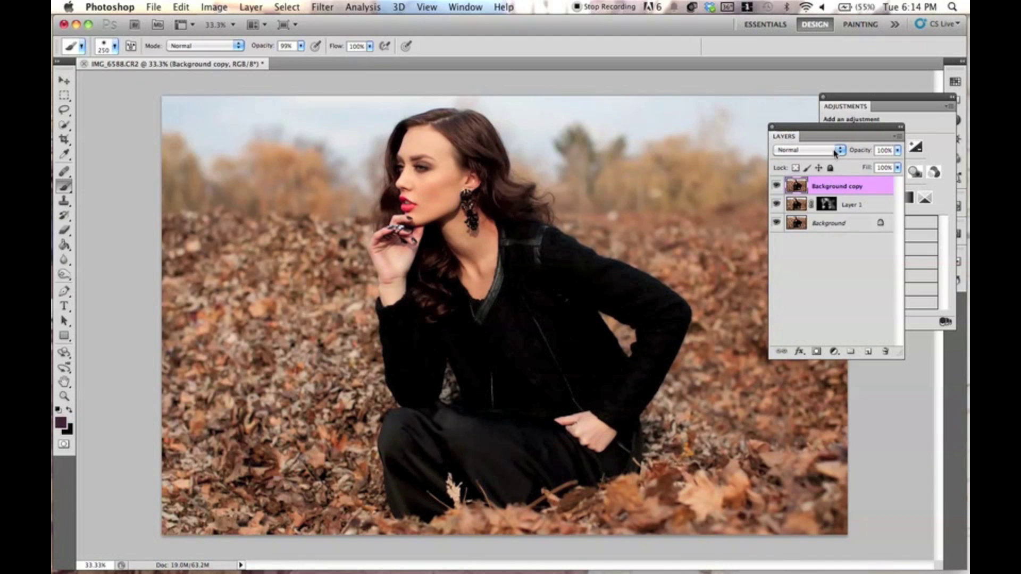
{"action": "left_click", "coordinate": [835, 152]}
{"action": "left_click", "coordinate": [809, 224]}
Step: Offset the Lighten copy slightly down and to the left, and hide it with an inverted black layer mask
{"action": "left_click", "coordinate": [65, 81]}
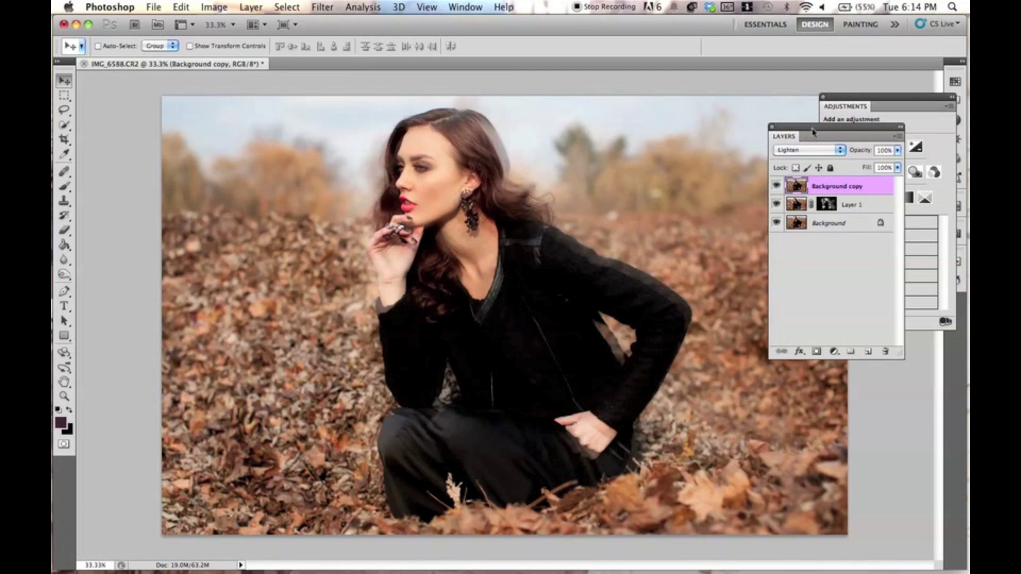
{"action": "left_click_drag", "start_coordinate": [805, 136], "coordinate": [720, 107]}
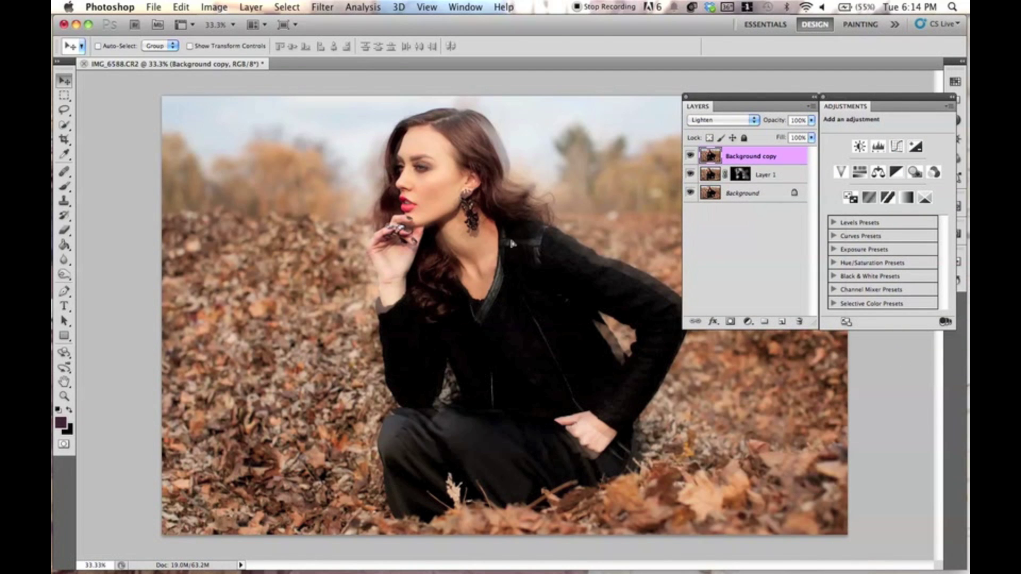
{"action": "left_click_drag", "start_coordinate": [511, 240], "coordinate": [508, 241]}
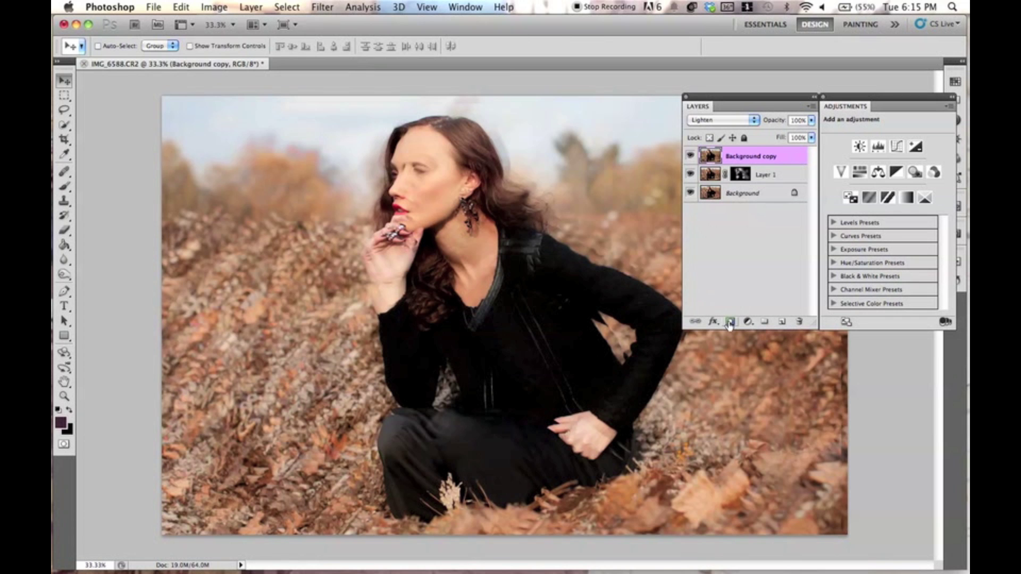
{"action": "left_click", "coordinate": [731, 322]}
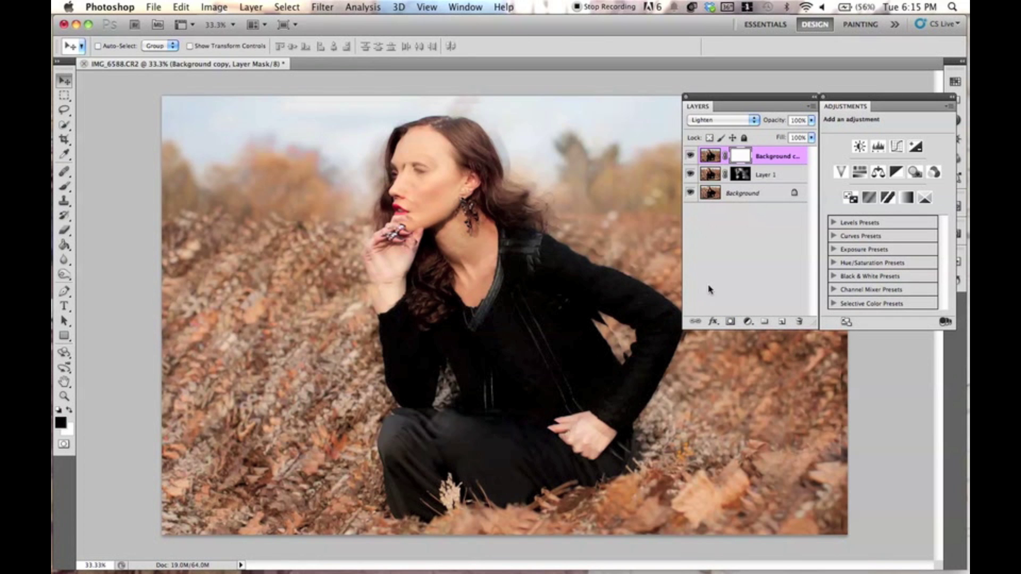
{"action": "key", "text": "super+i"}
Step: Paint white at 55% opacity on the new mask around the face and head, reducing the brush from 600 to 250 px
{"action": "key", "text": "b"}
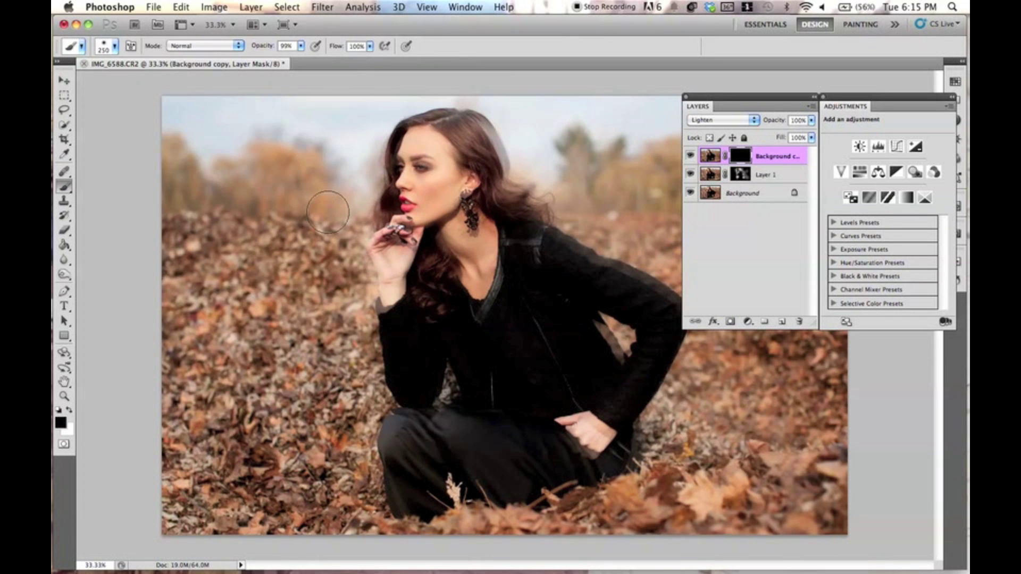
{"action": "key", "text": "5"}
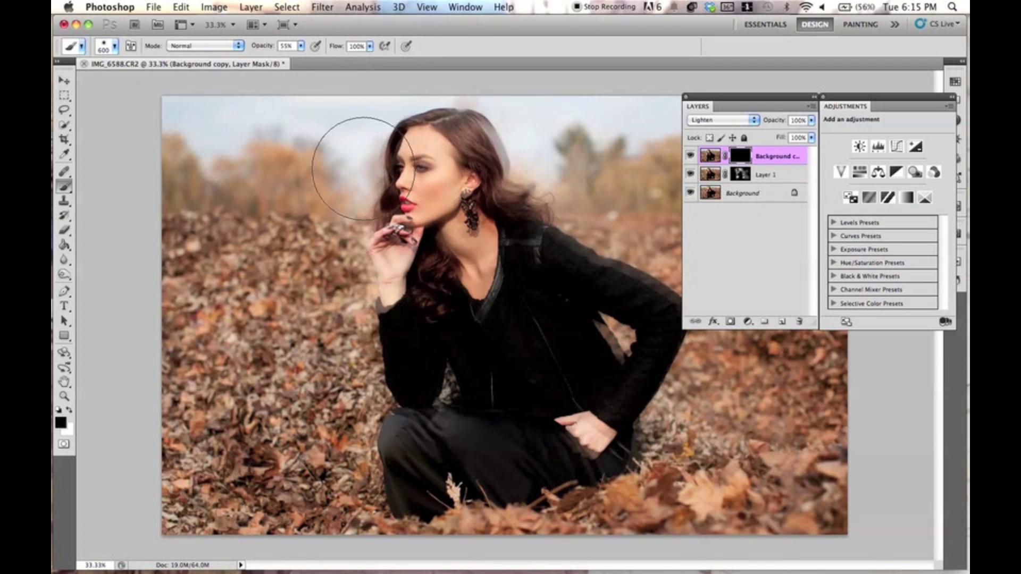
{"action": "key", "text": "x"}
{"action": "left_click_drag", "start_coordinate": [369, 188], "coordinate": [348, 201]}
{"action": "key", "text": "bracketleft"}
{"action": "key", "text": "bracketleft"}
{"action": "key", "text": "bracketleft"}
{"action": "key", "text": "bracketleft"}
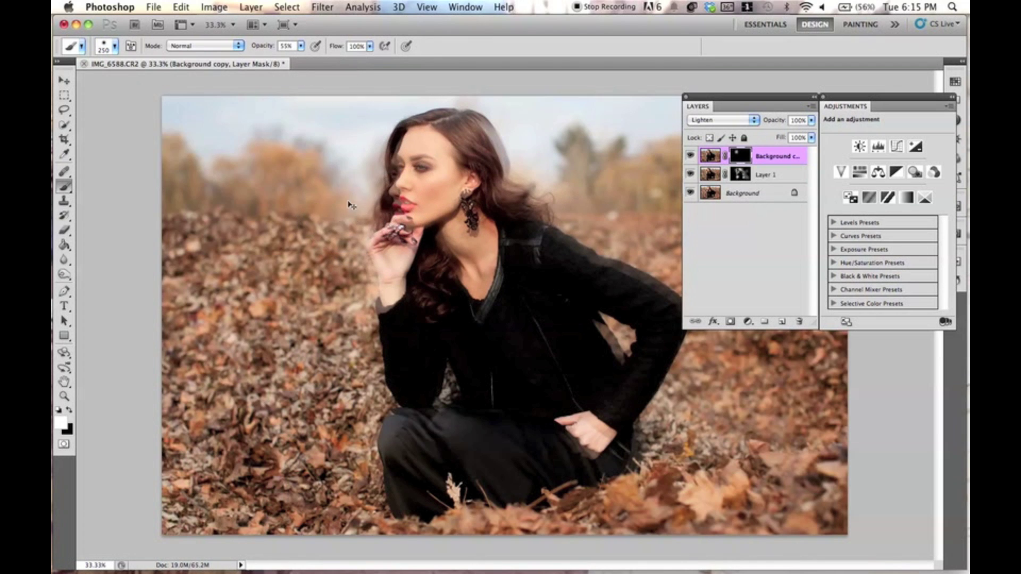
{"action": "mouse_move", "coordinate": [367, 208]}
{"action": "left_mouse_down"}
{"action": "mouse_move", "coordinate": [390, 128]}
{"action": "mouse_move", "coordinate": [426, 111]}
{"action": "mouse_move", "coordinate": [468, 115]}
{"action": "left_mouse_up"}
Step: Enlarge the brush to 500 px and paint white on the mask over the shoulder and upper arm
{"action": "key", "text": "bracketright"}
{"action": "key", "text": "bracketright"}
{"action": "key", "text": "bracketright"}
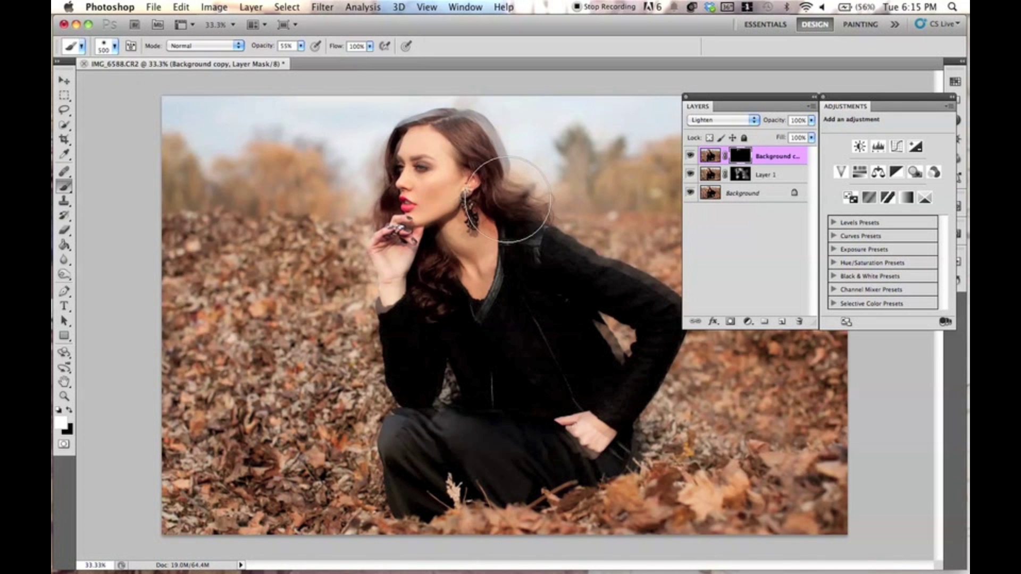
{"action": "left_click_drag", "start_coordinate": [547, 269], "coordinate": [599, 299]}
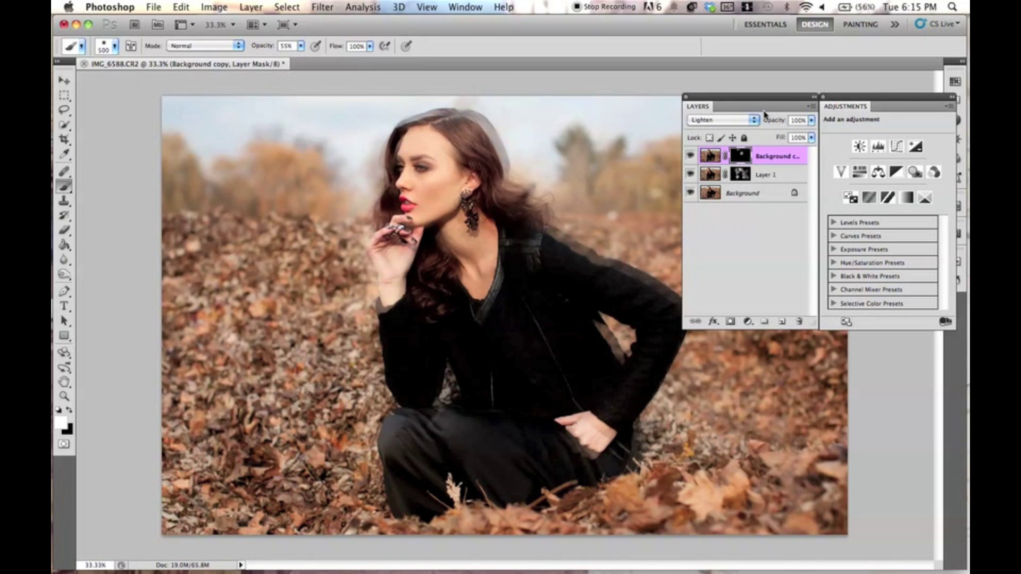
Step: Paint the mask white at 55% opacity over the knees and torso, along the front of the body and around the head
{"action": "left_click_drag", "start_coordinate": [765, 113], "coordinate": [806, 120]}
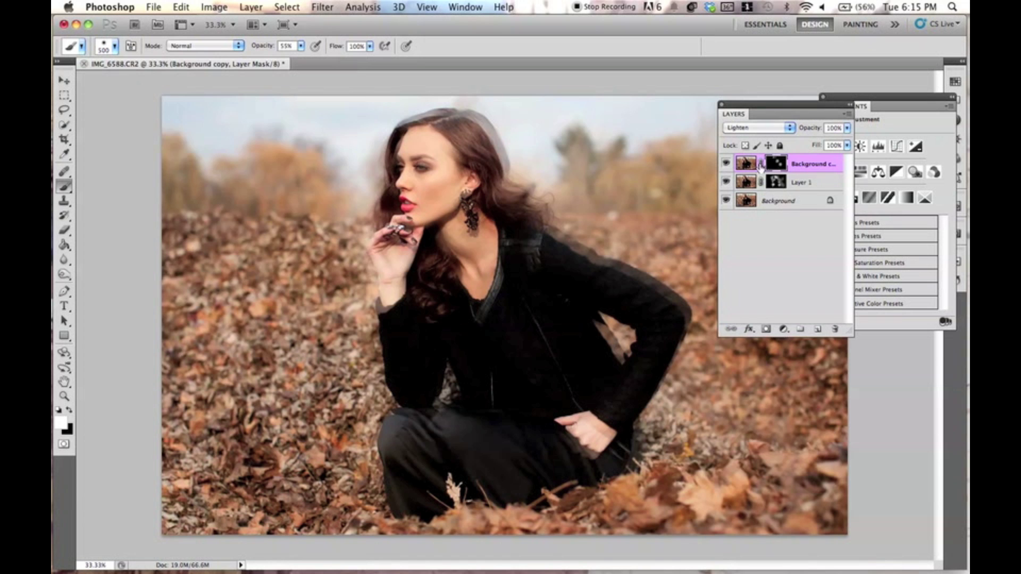
{"action": "left_click_drag", "start_coordinate": [421, 406], "coordinate": [429, 419]}
{"action": "mouse_move", "coordinate": [544, 435]}
{"action": "left_mouse_down"}
{"action": "mouse_move", "coordinate": [589, 456]}
{"action": "mouse_move", "coordinate": [615, 422]}
{"action": "left_mouse_up"}
{"action": "mouse_move", "coordinate": [579, 191]}
{"action": "left_mouse_down"}
{"action": "mouse_move", "coordinate": [530, 244]}
{"action": "mouse_move", "coordinate": [482, 348]}
{"action": "mouse_move", "coordinate": [504, 273]}
{"action": "mouse_move", "coordinate": [510, 282]}
{"action": "mouse_move", "coordinate": [497, 263]}
{"action": "mouse_move", "coordinate": [456, 385]}
{"action": "left_mouse_up"}
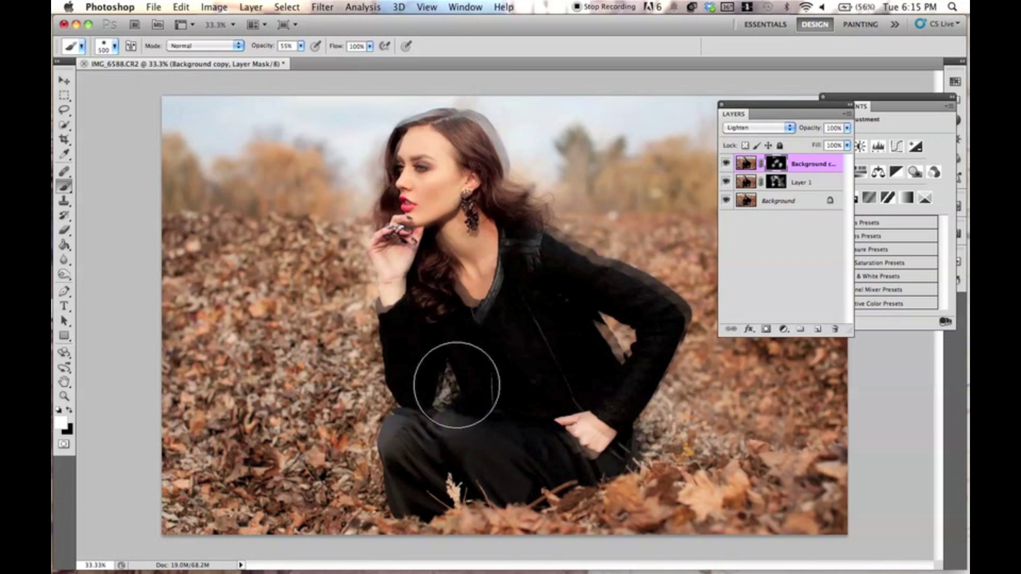
{"action": "left_click_drag", "start_coordinate": [363, 378], "coordinate": [346, 258]}
{"action": "mouse_move", "coordinate": [357, 131]}
{"action": "left_mouse_down"}
{"action": "mouse_move", "coordinate": [268, 263]}
{"action": "mouse_move", "coordinate": [377, 155]}
{"action": "mouse_move", "coordinate": [476, 90]}
{"action": "mouse_move", "coordinate": [601, 204]}
{"action": "mouse_move", "coordinate": [520, 198]}
{"action": "left_mouse_up"}
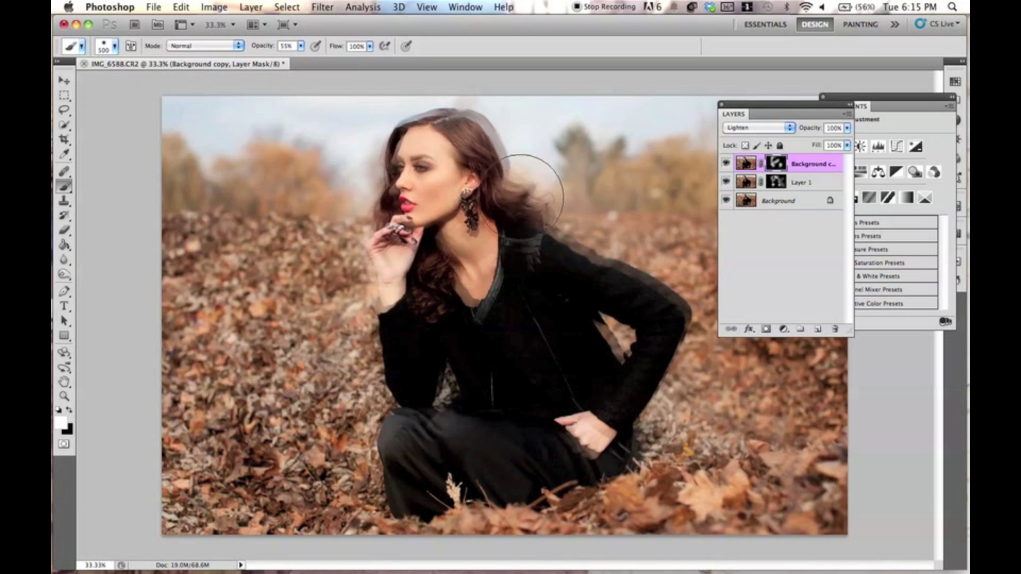
Step: Reduce the brush to 125 px and paint black on the mask at 55% opacity over the front of the face
{"action": "key", "text": "x"}
{"action": "key", "text": "bracketleft"}
{"action": "key", "text": "bracketleft"}
{"action": "key", "text": "bracketleft"}
{"action": "key", "text": "bracketleft"}
{"action": "key", "text": "bracketleft"}
{"action": "key", "text": "bracketleft"}
{"action": "key", "text": "bracketleft"}
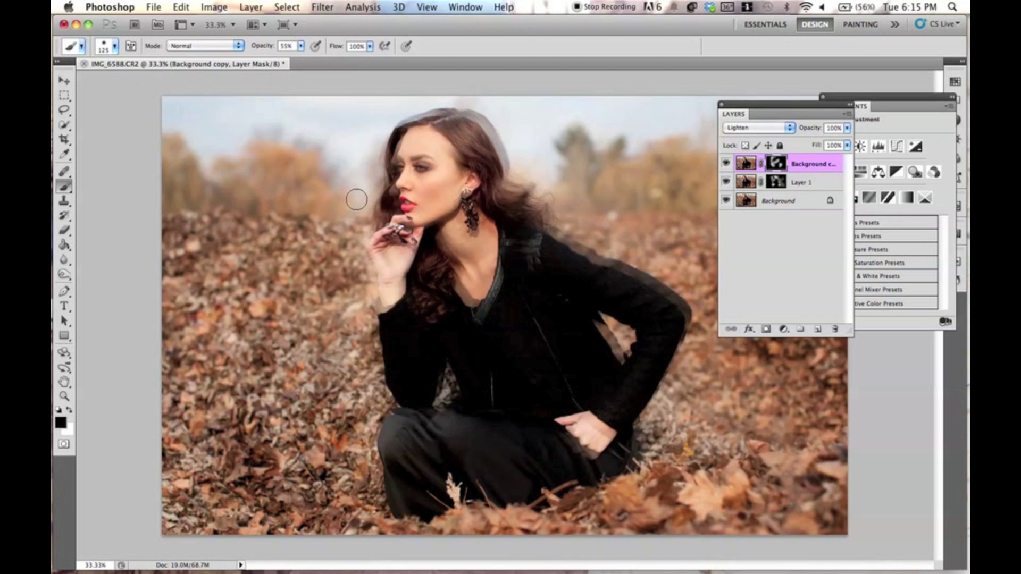
{"action": "mouse_move", "coordinate": [389, 194]}
{"action": "left_mouse_down"}
{"action": "mouse_move", "coordinate": [393, 151]}
{"action": "mouse_move", "coordinate": [388, 204]}
{"action": "left_mouse_up"}
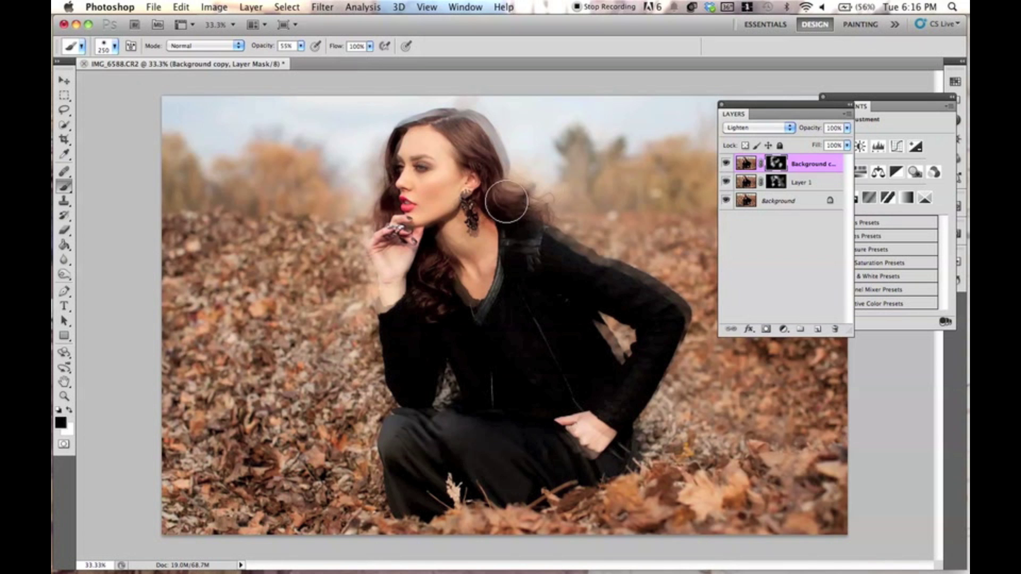
Step: Try offsetting a duplicate of the masked Layer 1 with the Move tool, and delete the duplicate
{"action": "left_click", "coordinate": [749, 182]}
{"action": "left_click", "coordinate": [748, 165]}
{"action": "left_click", "coordinate": [748, 184]}
{"action": "key", "text": "super+j"}
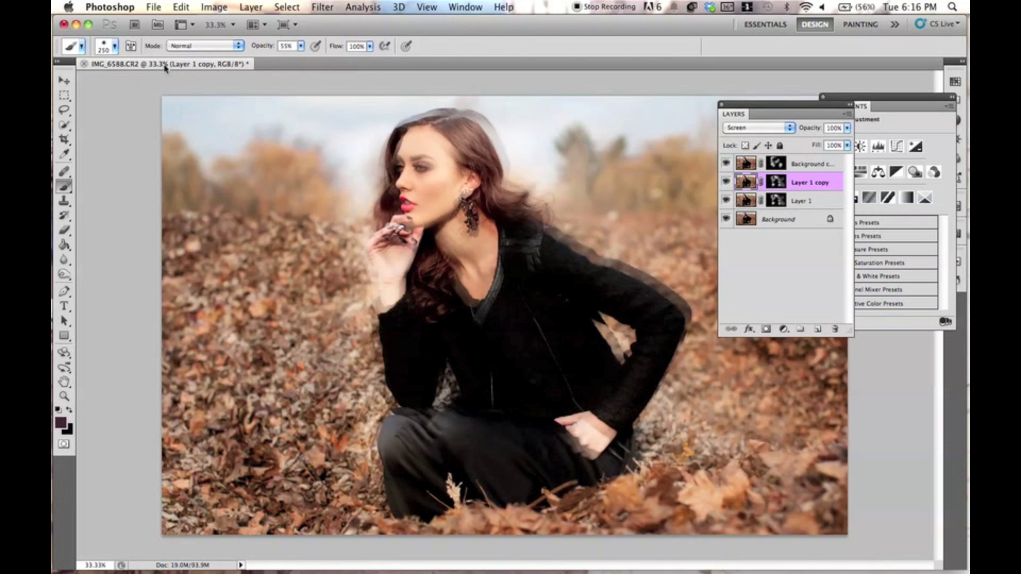
{"action": "left_click", "coordinate": [64, 80]}
{"action": "left_click_drag", "start_coordinate": [536, 313], "coordinate": [423, 386]}
{"action": "left_click_drag", "start_coordinate": [819, 197], "coordinate": [833, 330]}
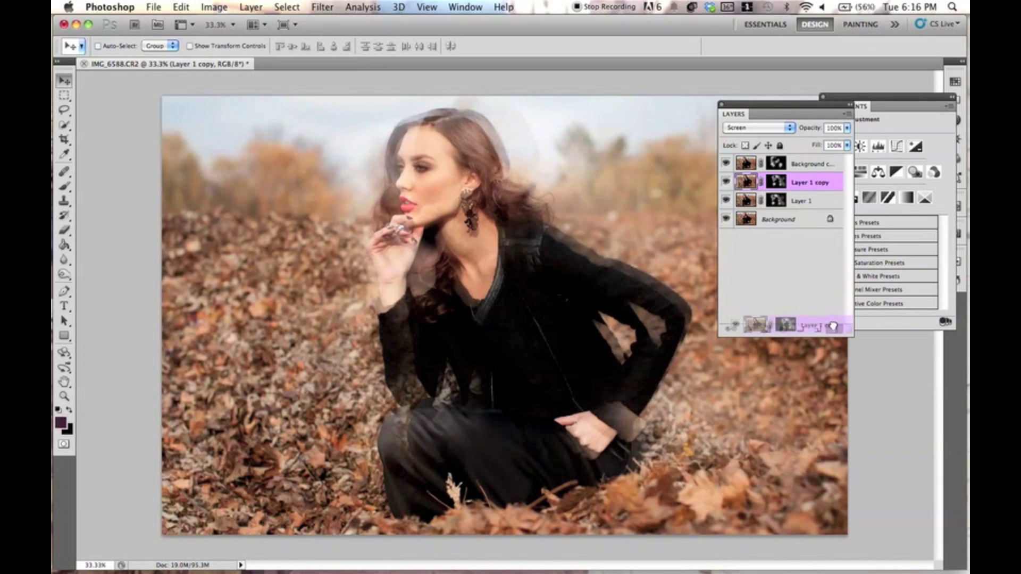
Step: Add a Gradient Map adjustment layer above the Lighten copy of the background
{"action": "left_click", "coordinate": [747, 165]}
{"action": "left_click", "coordinate": [752, 186]}
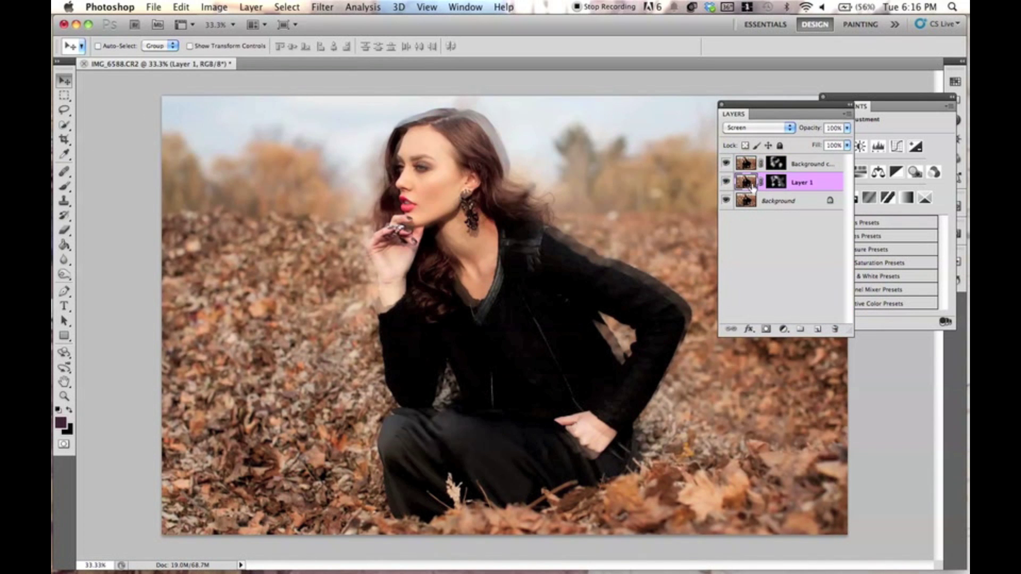
{"action": "left_click", "coordinate": [746, 167]}
{"action": "left_click_drag", "start_coordinate": [775, 121], "coordinate": [739, 114]}
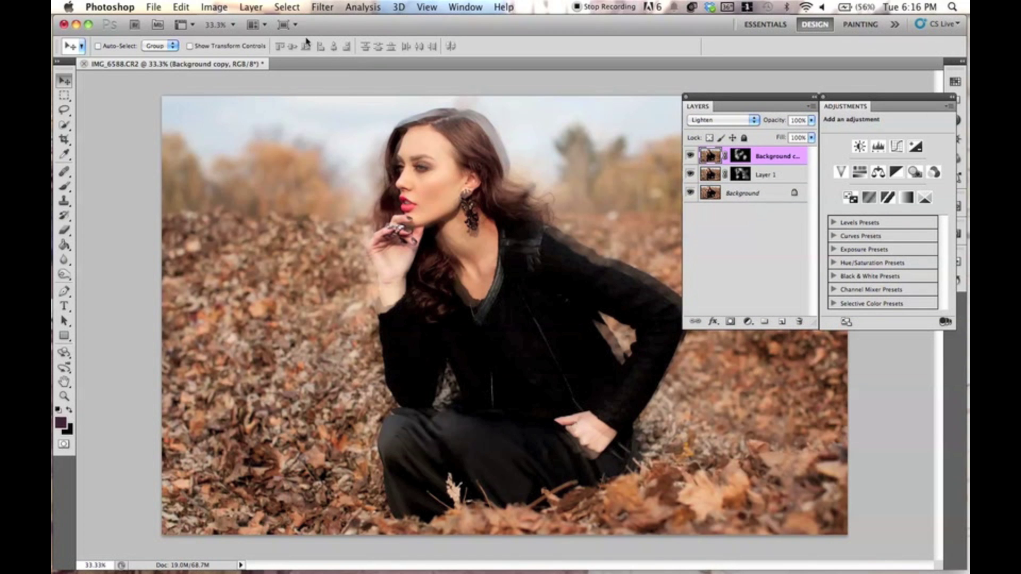
{"action": "left_click", "coordinate": [249, 7]}
{"action": "mouse_move", "coordinate": [366, 133]}
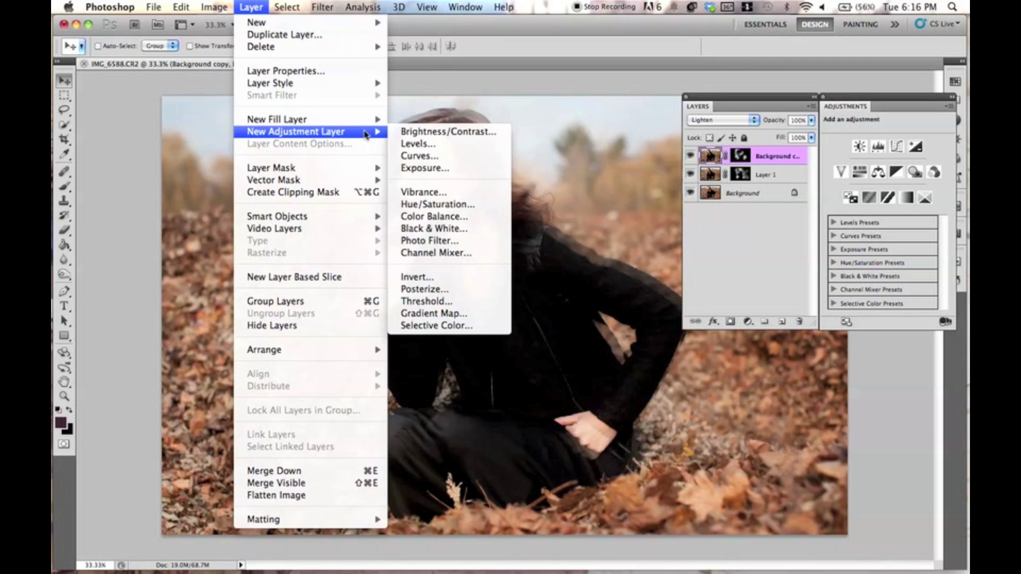
{"action": "left_click", "coordinate": [458, 320]}
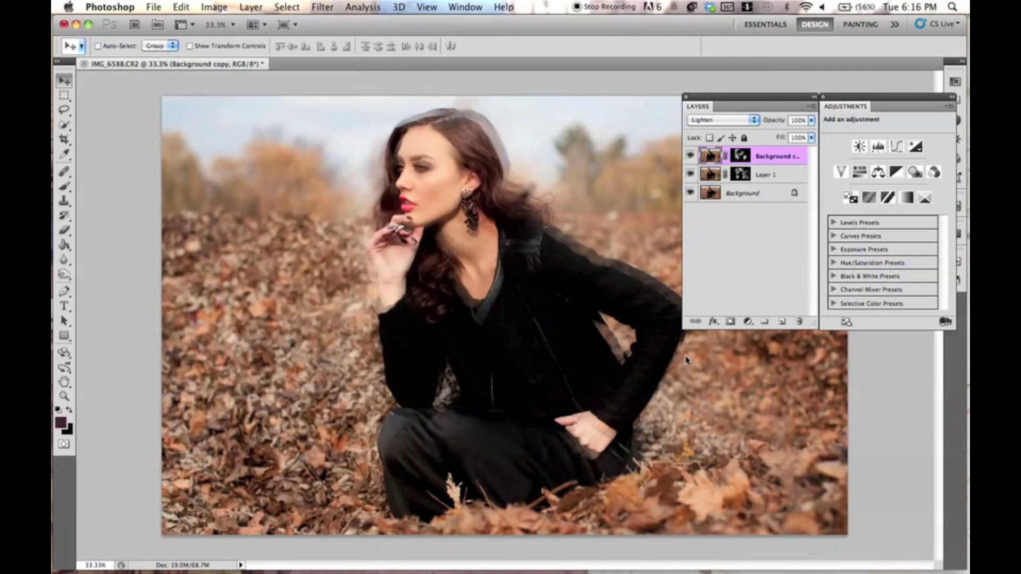
{"action": "left_click", "coordinate": [610, 250]}
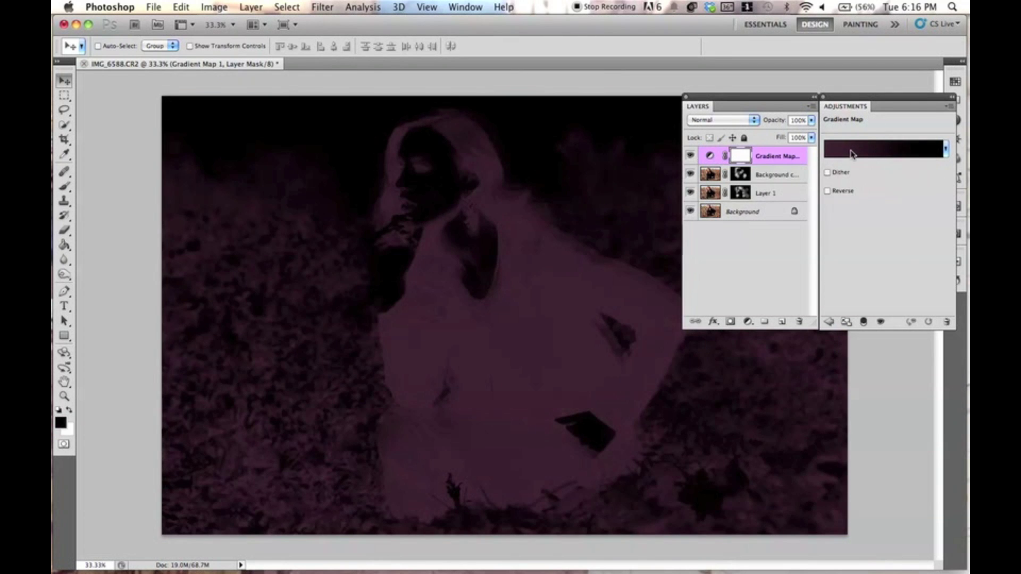
Step: Set the gradient map to the pale green to dark violet-blue preset and check its two end color stops
{"action": "left_click", "coordinate": [850, 154]}
{"action": "left_click_drag", "start_coordinate": [783, 143], "coordinate": [801, 216]}
{"action": "scroll", "coordinate": [819, 287], "scroll_direction": "down", "scroll_amount": 10}
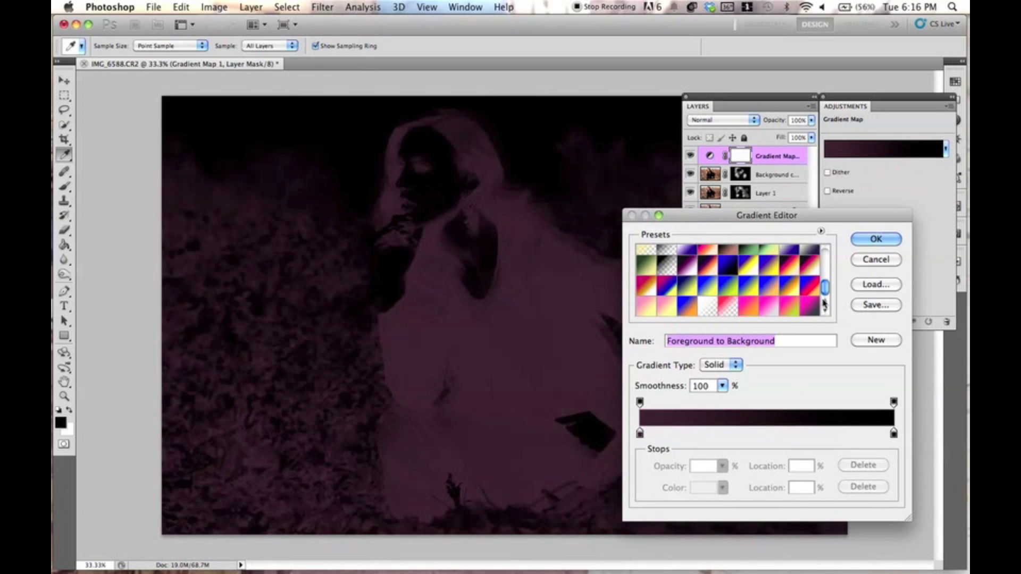
{"action": "scroll", "coordinate": [824, 298], "scroll_direction": "up", "scroll_amount": 1}
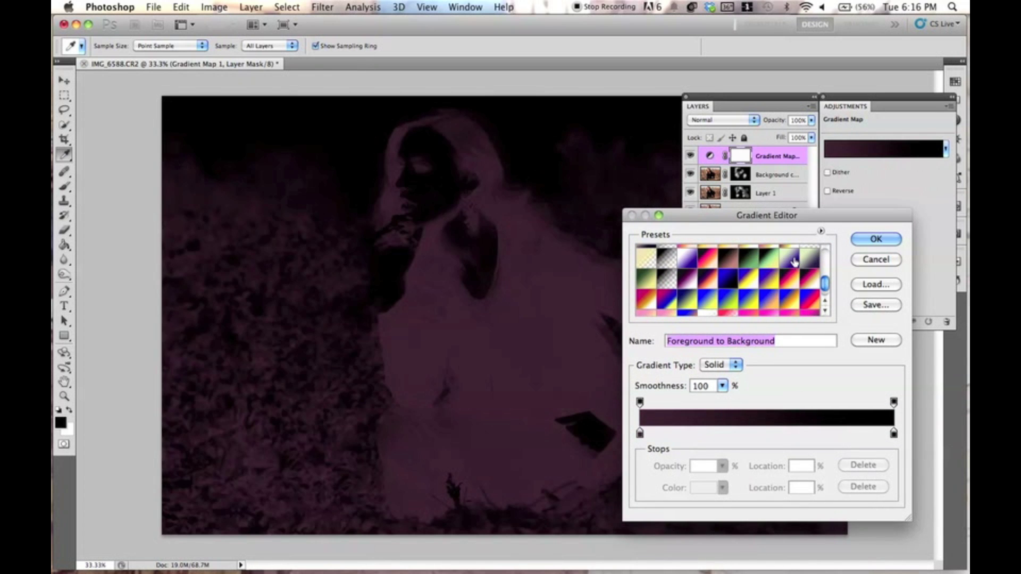
{"action": "left_click", "coordinate": [796, 264]}
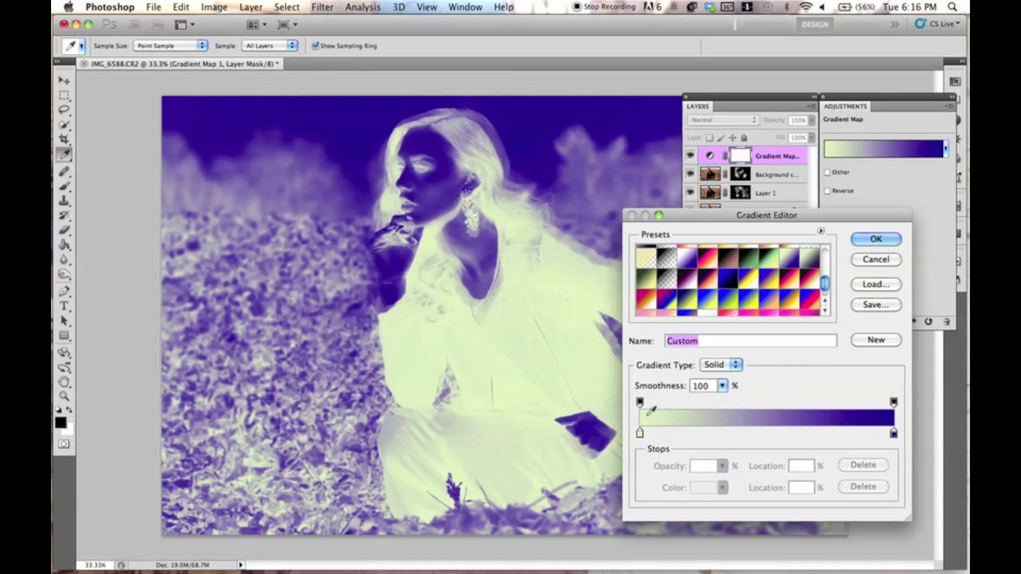
{"action": "left_click", "coordinate": [640, 433]}
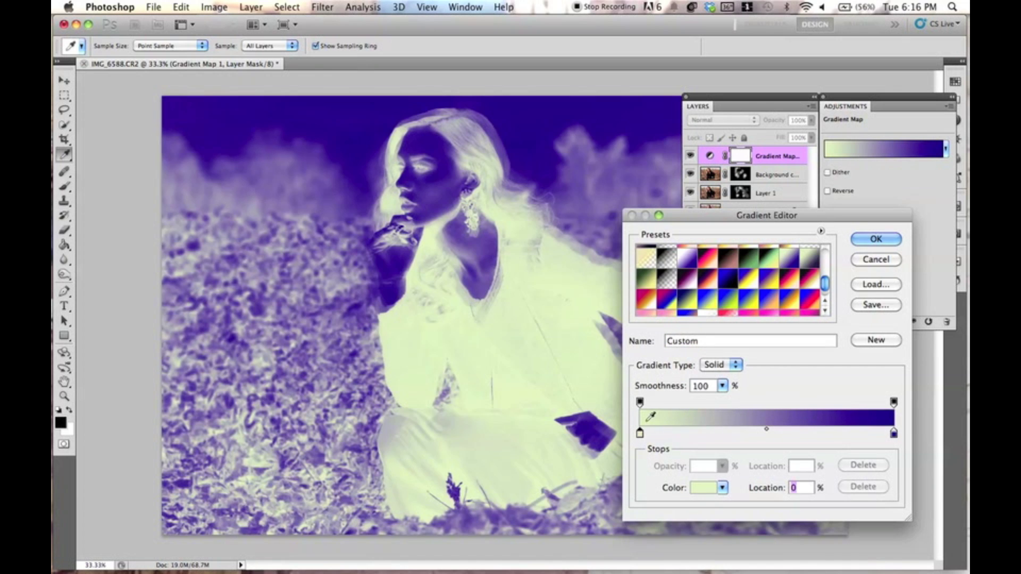
{"action": "left_click", "coordinate": [894, 434]}
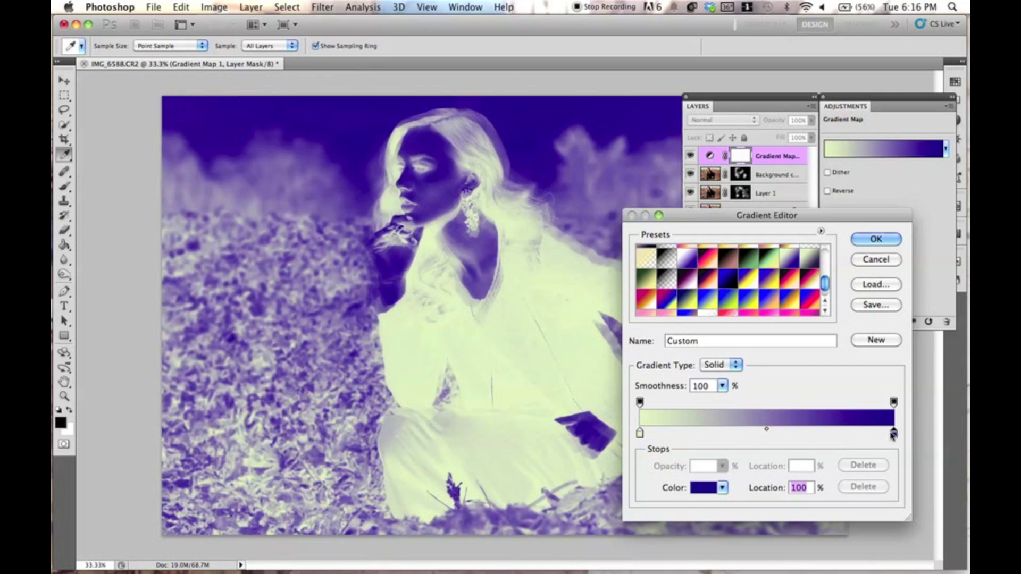
{"action": "left_click", "coordinate": [880, 243]}
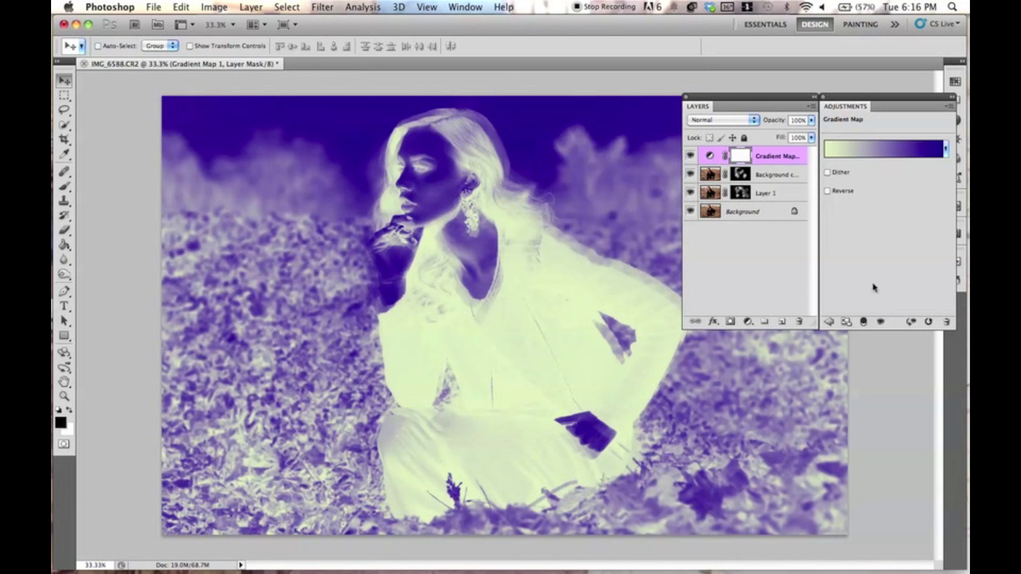
Step: Compare the gradient map in both directions and leave it reversed, with dark violet-blue in the shadows and pale green in the highlights
{"action": "left_click", "coordinate": [828, 191]}
{"action": "left_click", "coordinate": [828, 191]}
{"action": "left_click", "coordinate": [828, 191]}
{"action": "left_click", "coordinate": [828, 191]}
{"action": "left_click", "coordinate": [828, 191]}
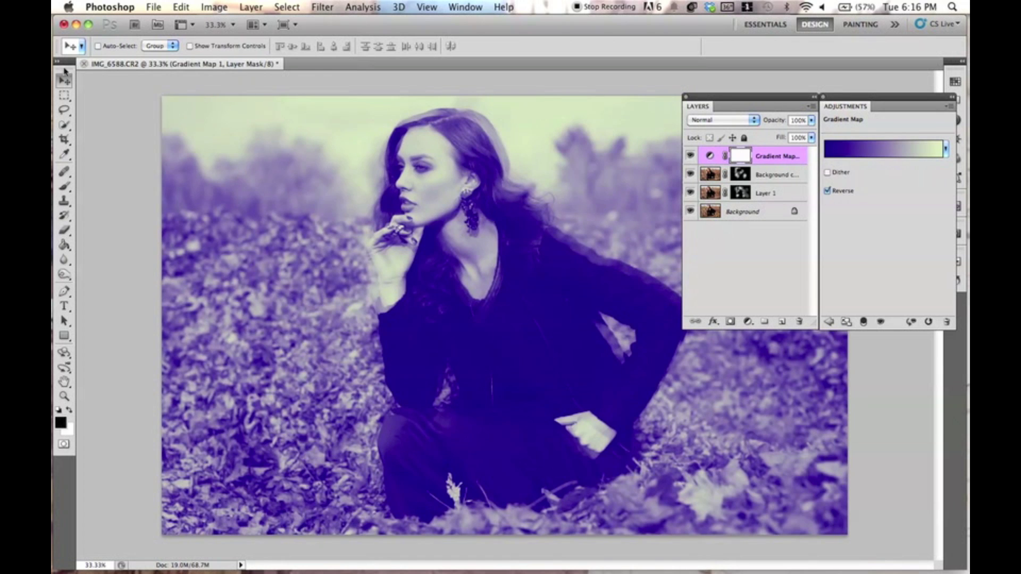
{"action": "left_click", "coordinate": [843, 192]}
{"action": "left_click", "coordinate": [843, 192]}
Step: Set the Gradient Map layer to Color blending at 27% opacity and compare the image with and without it
{"action": "left_click_drag", "start_coordinate": [781, 102], "coordinate": [761, 94]}
{"action": "left_click_drag", "start_coordinate": [849, 100], "coordinate": [829, 92]}
{"action": "left_click", "coordinate": [717, 116]}
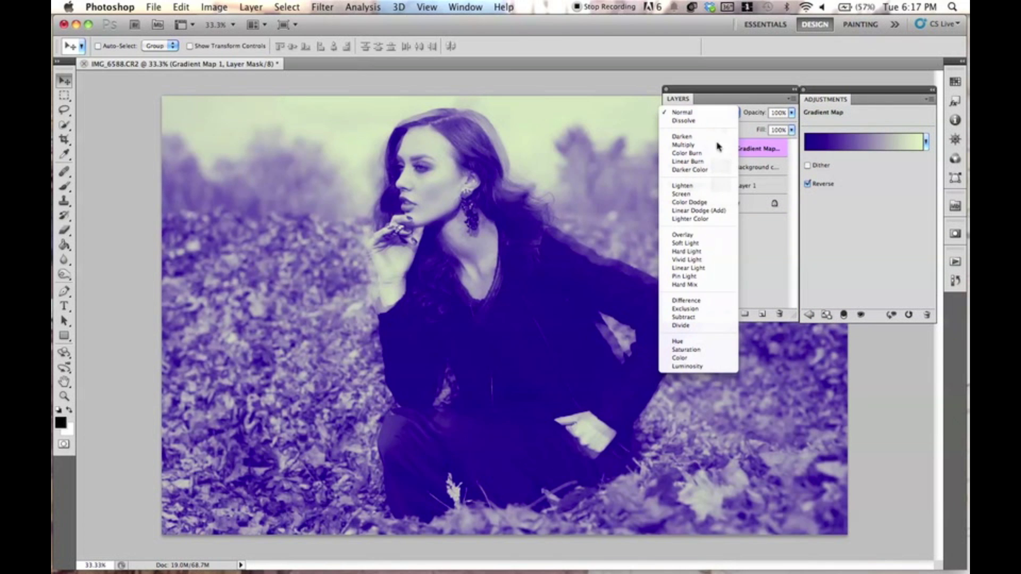
{"action": "left_click", "coordinate": [691, 358]}
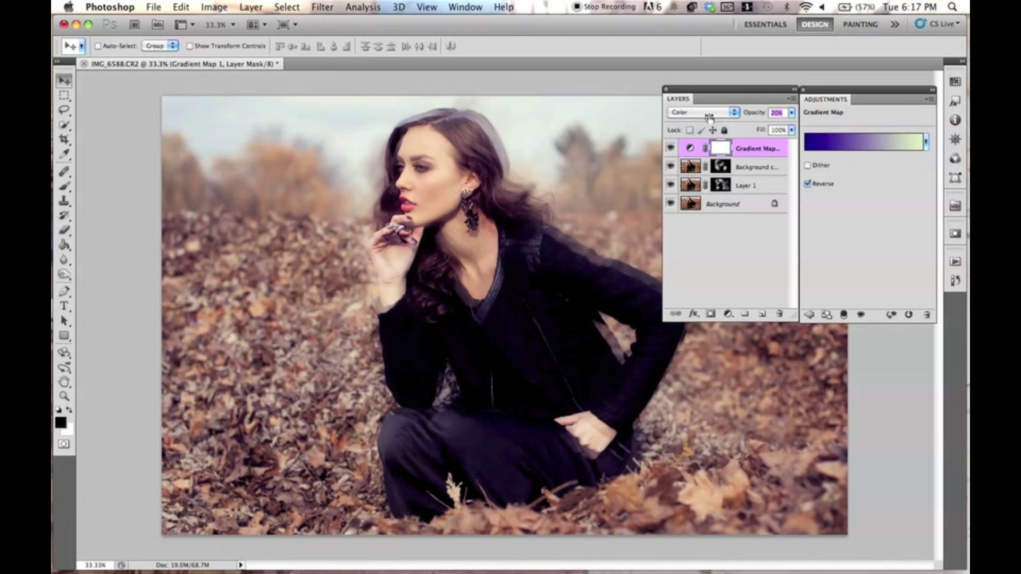
{"action": "left_click", "coordinate": [670, 148]}
{"action": "left_click", "coordinate": [670, 148]}
{"action": "left_click", "coordinate": [692, 113]}
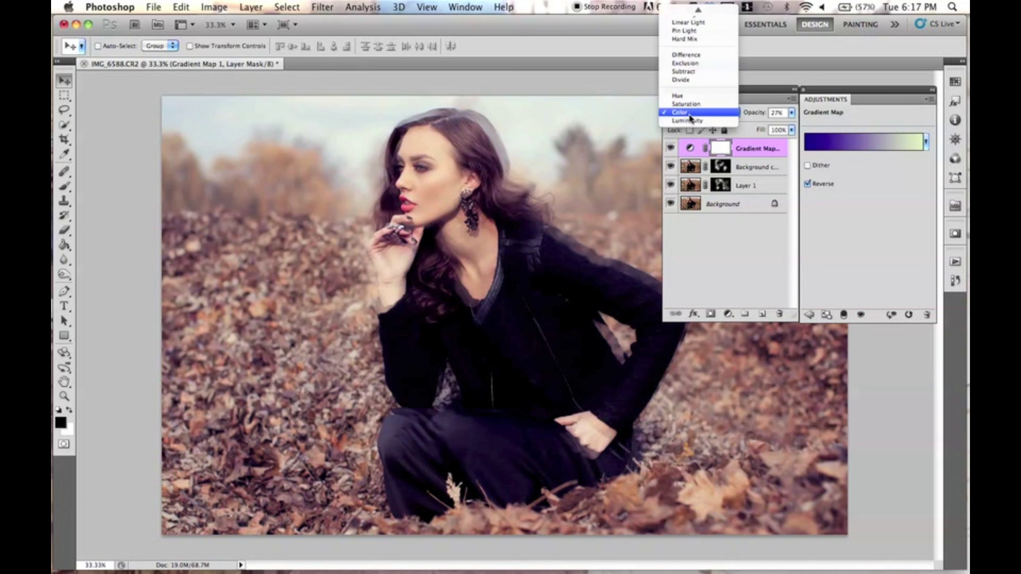
{"action": "left_click", "coordinate": [689, 113]}
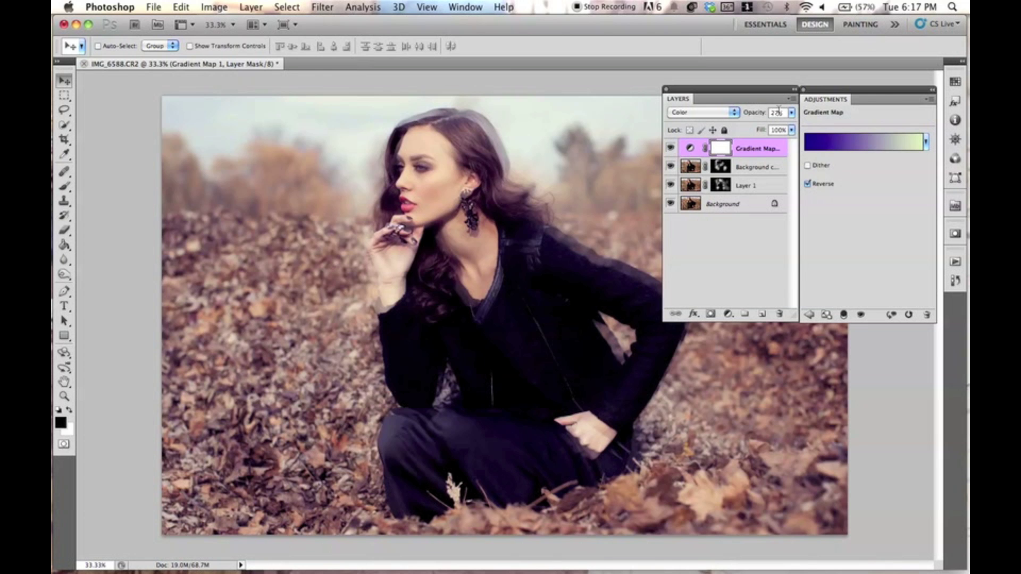
{"action": "left_click_drag", "start_coordinate": [775, 96], "coordinate": [775, 95]}
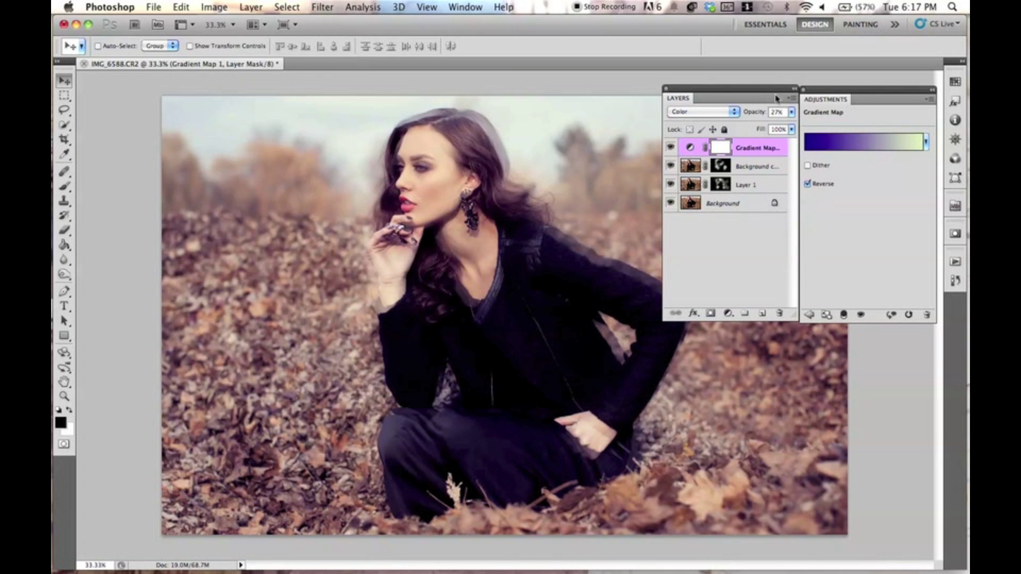
Step: Duplicate the Gradient Map layer, try Screen blending on the copy, and set it to Lighten at 34% opacity
{"action": "key", "text": "super+j"}
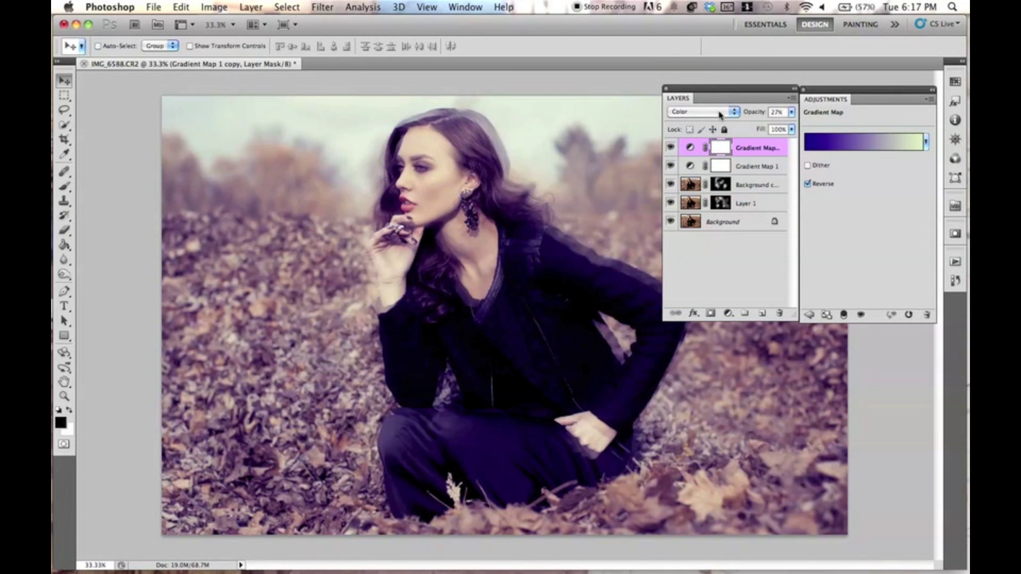
{"action": "left_click", "coordinate": [720, 114]}
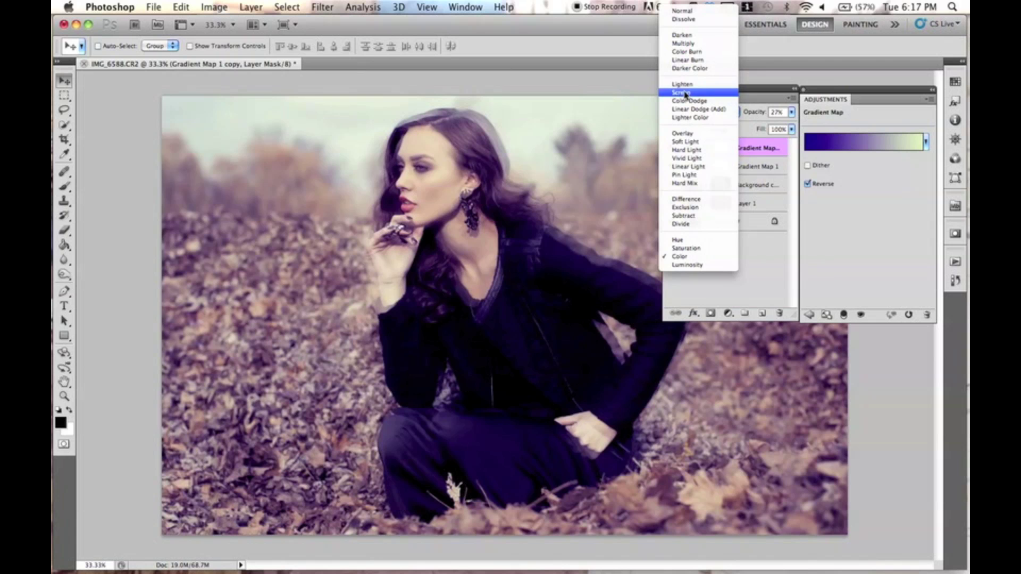
{"action": "left_click", "coordinate": [686, 93]}
{"action": "left_click", "coordinate": [697, 112]}
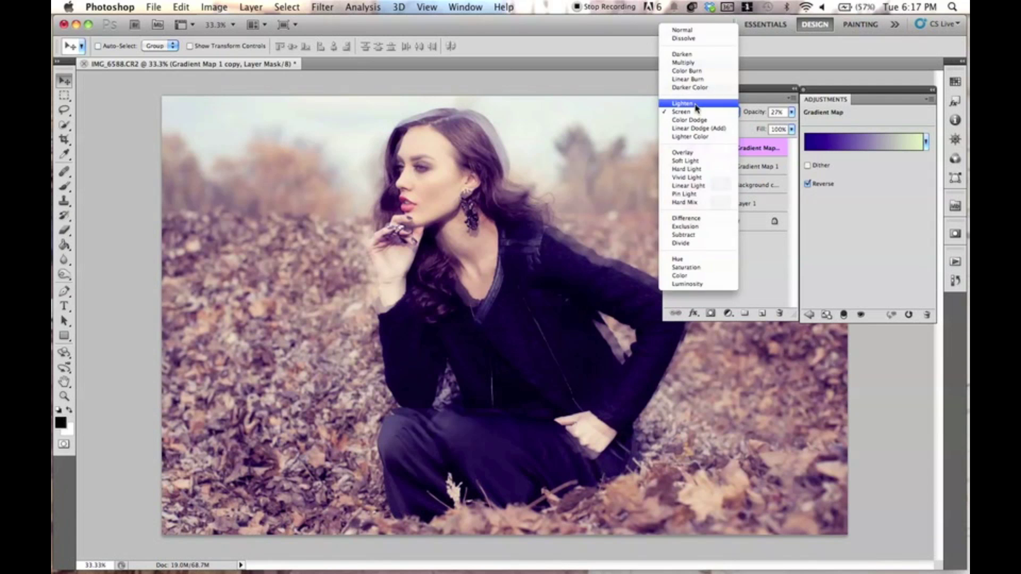
{"action": "left_click", "coordinate": [686, 97]}
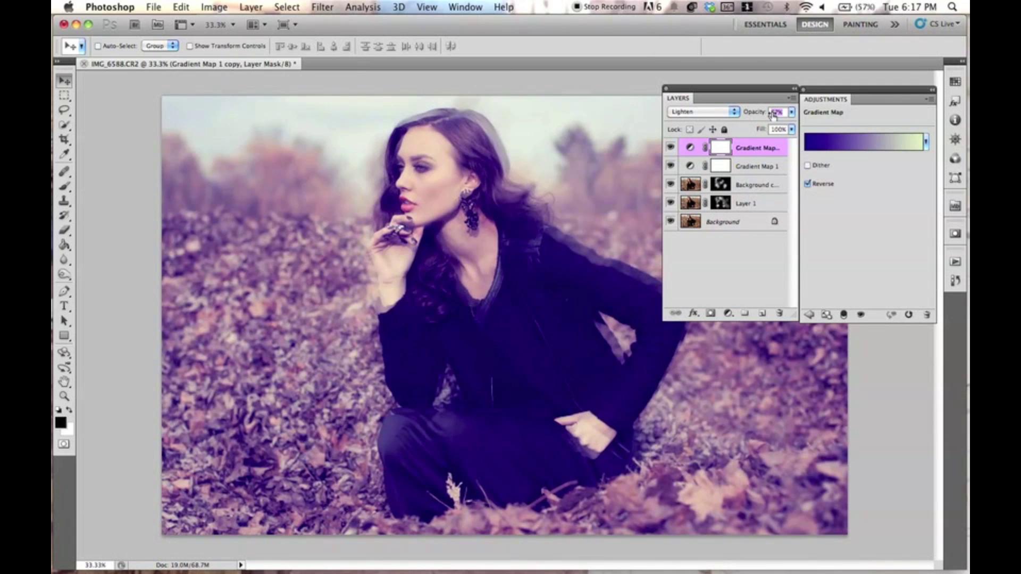
{"action": "left_click_drag", "start_coordinate": [760, 117], "coordinate": [758, 117]}
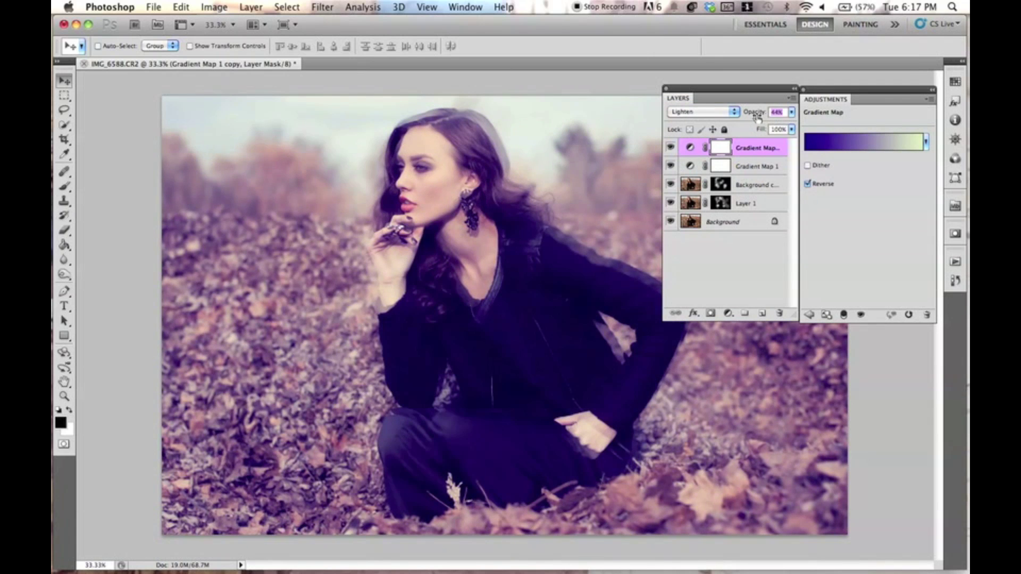
Step: Compare the image with and without the Gradient Map copy and reduce the copy's opacity to 7%, keeping Lighten blending
{"action": "left_click", "coordinate": [670, 149]}
{"action": "left_click", "coordinate": [670, 149]}
{"action": "left_click", "coordinate": [671, 148]}
{"action": "left_click", "coordinate": [671, 149]}
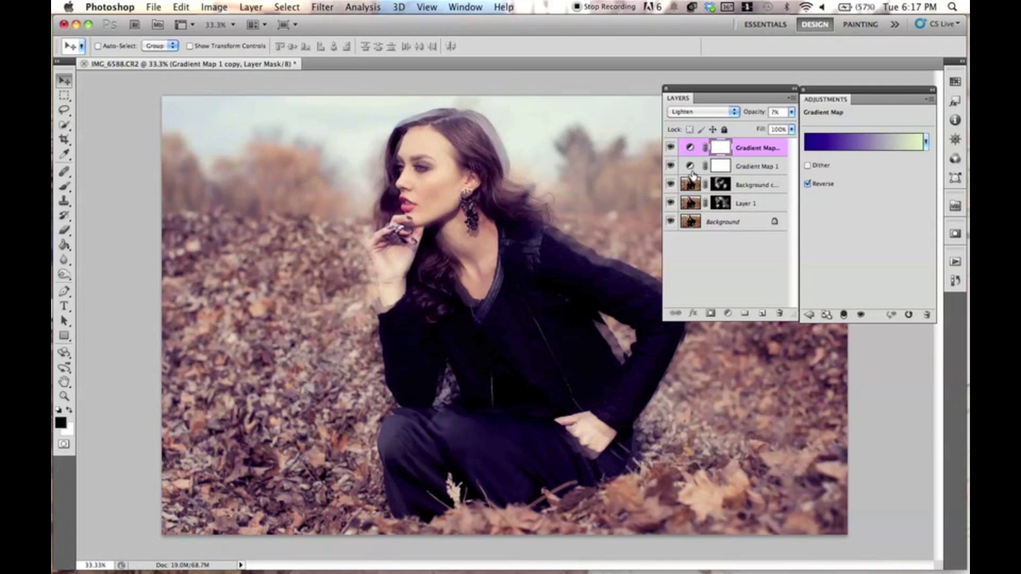
{"action": "left_click", "coordinate": [706, 116]}
{"action": "left_click", "coordinate": [702, 113]}
Step: Add a Curves adjustment layer on top and shape its RGB curve with a shadow point and a highlight point at input 159, output 181
{"action": "left_click", "coordinate": [263, 9]}
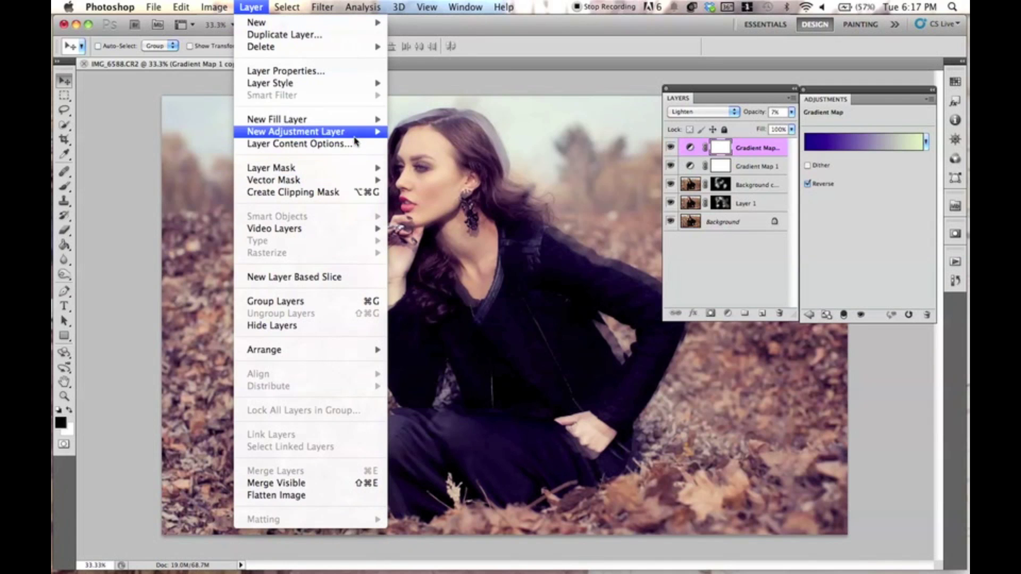
{"action": "mouse_move", "coordinate": [369, 138]}
{"action": "left_click", "coordinate": [428, 158]}
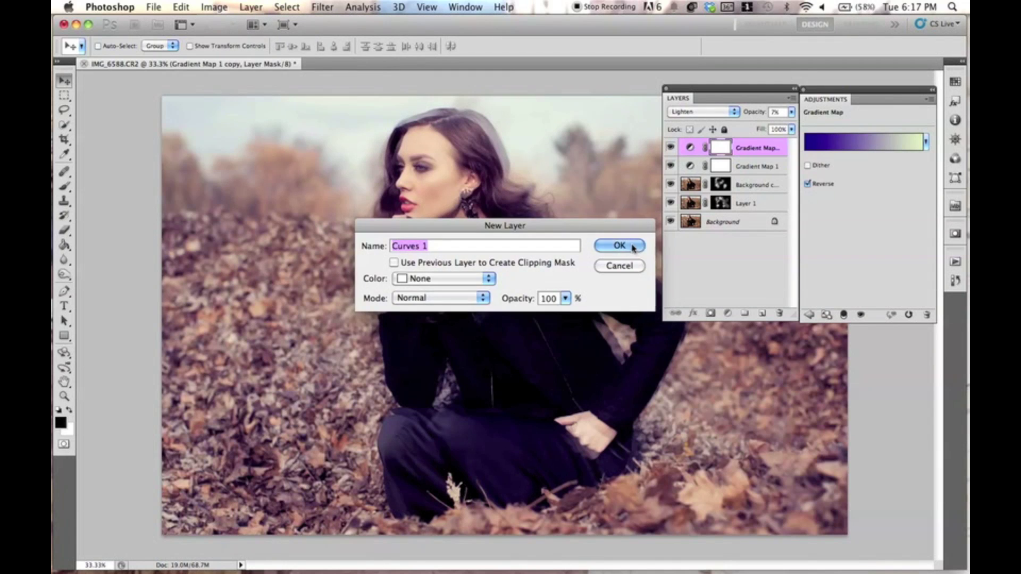
{"action": "left_click", "coordinate": [611, 246]}
{"action": "left_click_drag", "start_coordinate": [862, 220], "coordinate": [891, 183]}
Step: Bend the Blue curve down through input 87, output 68 and an upper point, lift its black point to output 5, and move its white point to input 235
{"action": "left_click", "coordinate": [859, 139]}
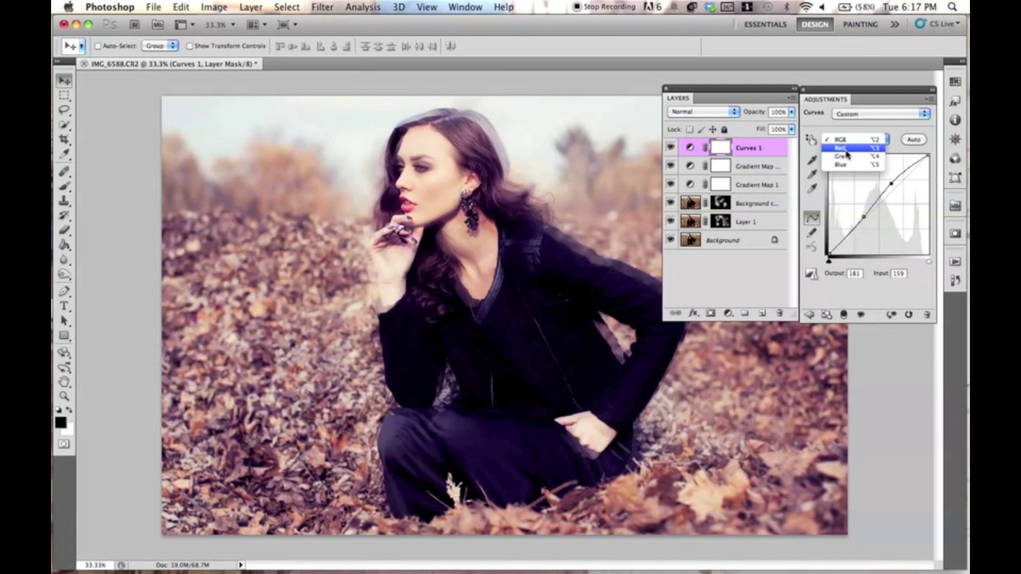
{"action": "left_click", "coordinate": [846, 166]}
{"action": "left_click_drag", "start_coordinate": [861, 221], "coordinate": [863, 228]}
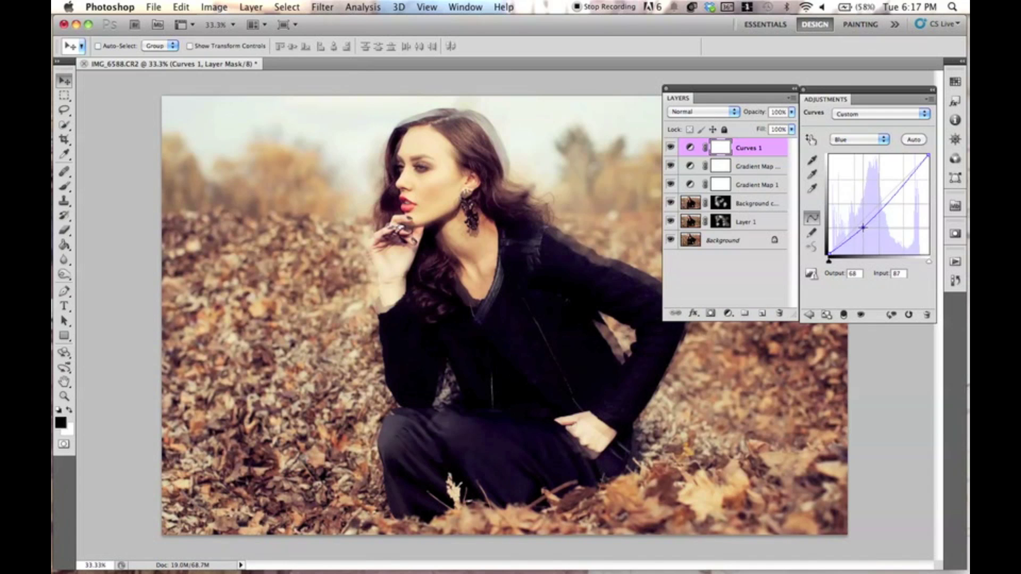
{"action": "left_click_drag", "start_coordinate": [898, 190], "coordinate": [899, 190]}
{"action": "mouse_move", "coordinate": [828, 253]}
{"action": "left_mouse_down"}
{"action": "mouse_move", "coordinate": [831, 244]}
{"action": "mouse_move", "coordinate": [828, 252]}
{"action": "left_mouse_up"}
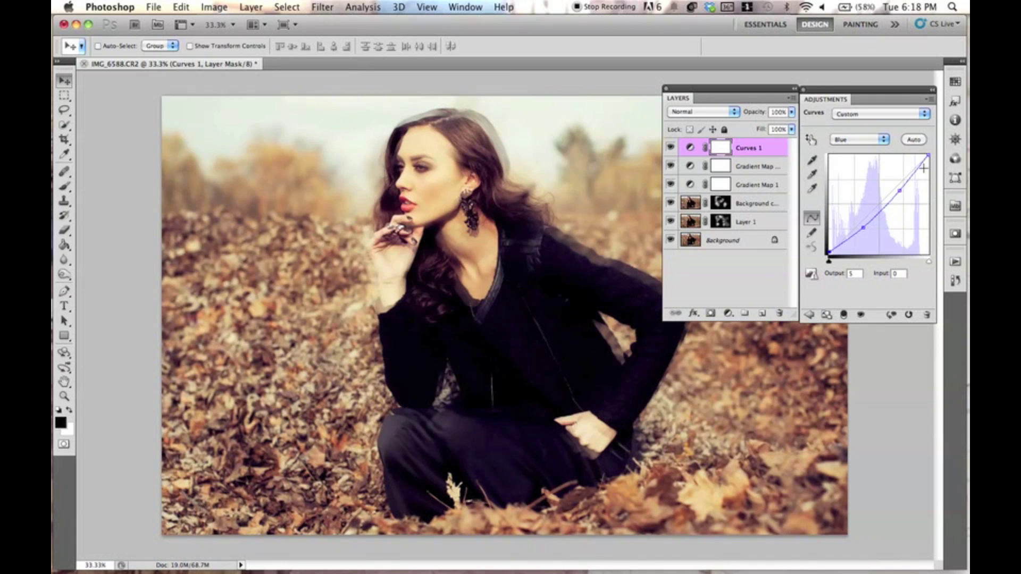
{"action": "left_click_drag", "start_coordinate": [928, 157], "coordinate": [920, 155]}
Step: Add a midtone point to the Red curve and set it to input 120, output 122
{"action": "left_click", "coordinate": [858, 139]}
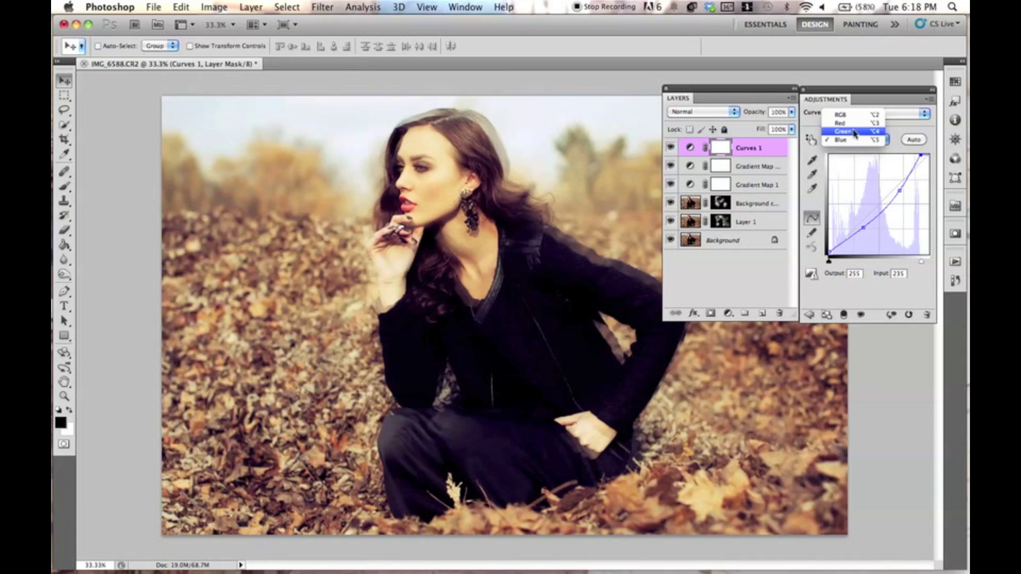
{"action": "left_click", "coordinate": [851, 121]}
{"action": "left_click", "coordinate": [875, 206]}
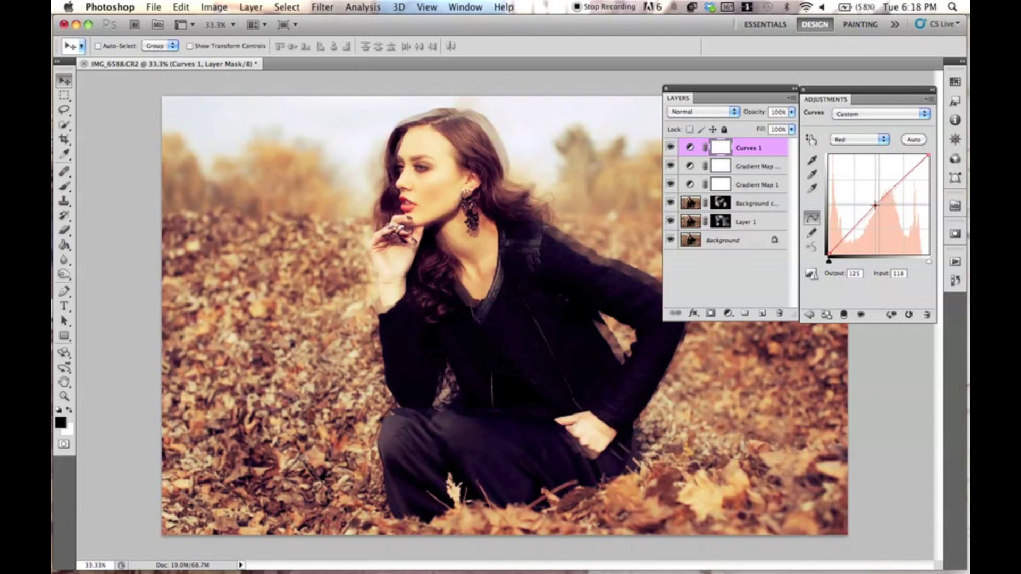
{"action": "left_click_drag", "start_coordinate": [874, 205], "coordinate": [876, 206]}
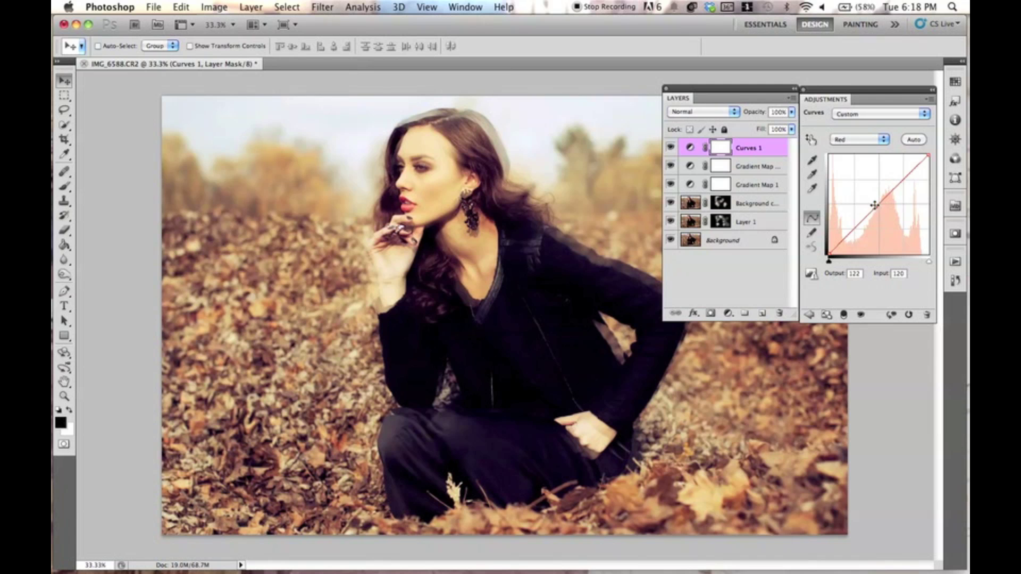
Step: Reposition the floating Layers and Adjustments panels side by side and toggle the Curves 1 layer's visibility to compare the toning
{"action": "left_click_drag", "start_coordinate": [731, 88], "coordinate": [699, 85]}
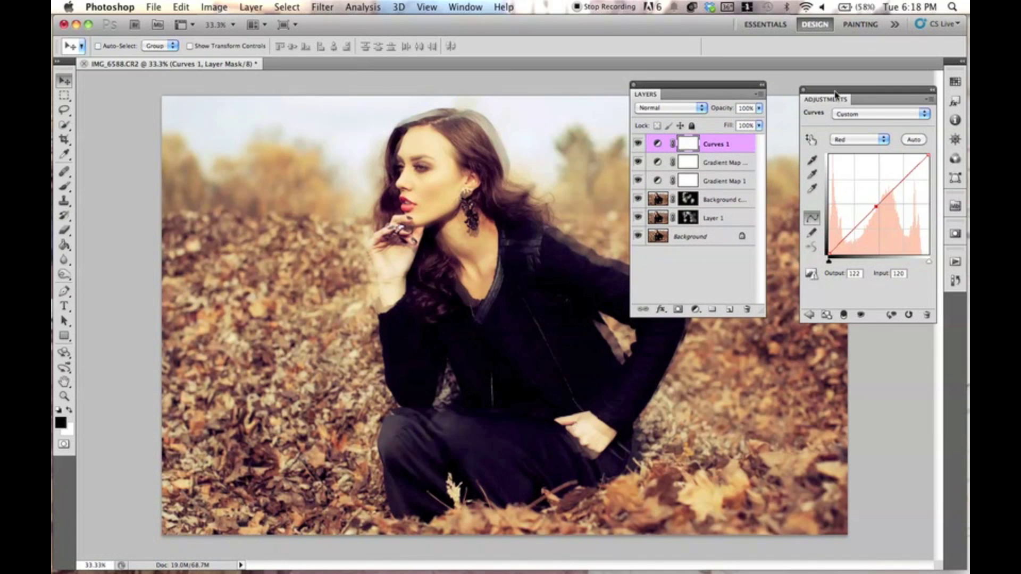
{"action": "left_click_drag", "start_coordinate": [834, 92], "coordinate": [802, 89]}
{"action": "left_click", "coordinate": [639, 144]}
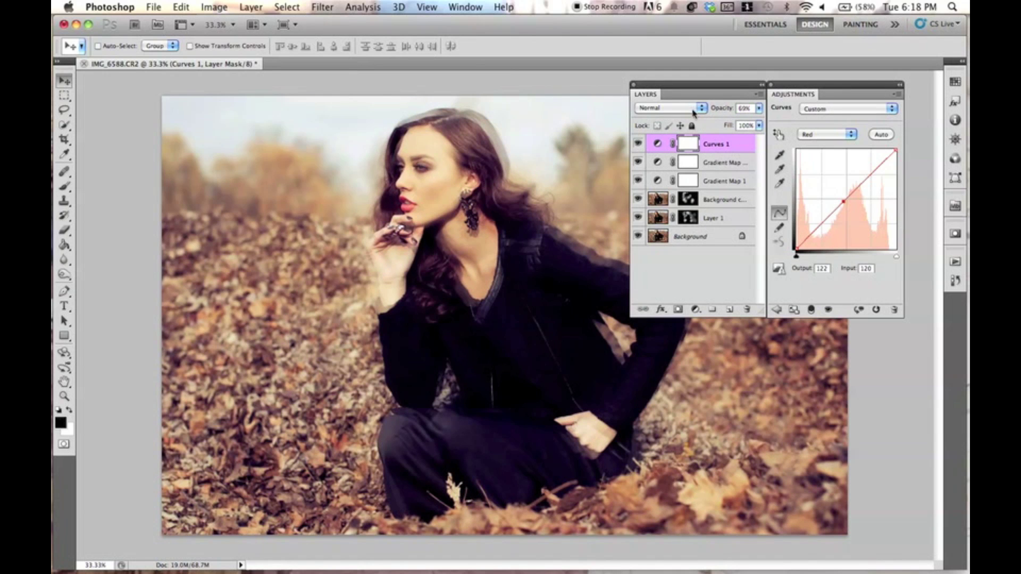
Step: Add a Selective Color adjustment layer and set Reds to Cyan -2, Magenta +4, Yellow +33 and Black +25
{"action": "left_click", "coordinate": [249, 8]}
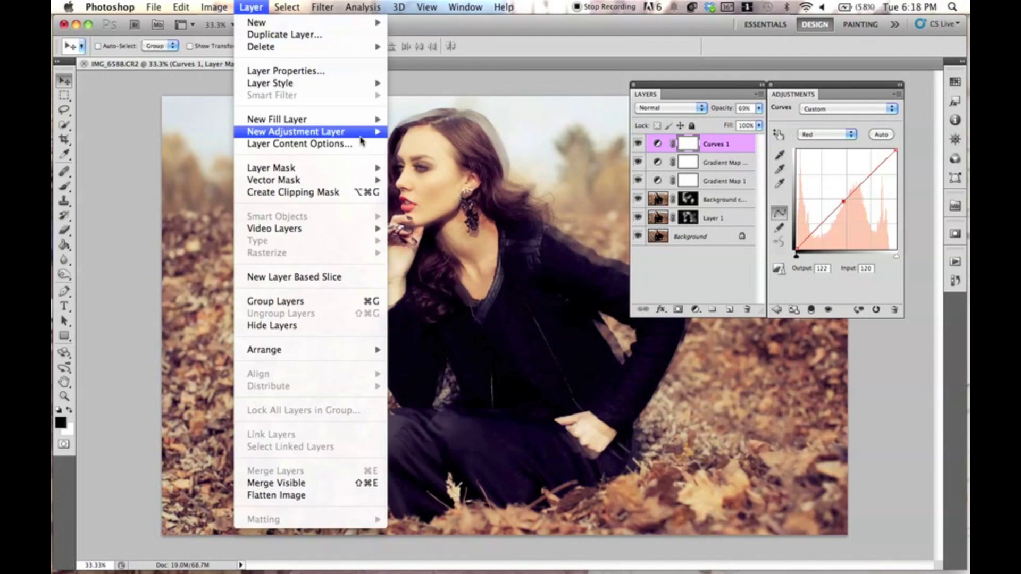
{"action": "mouse_move", "coordinate": [361, 140]}
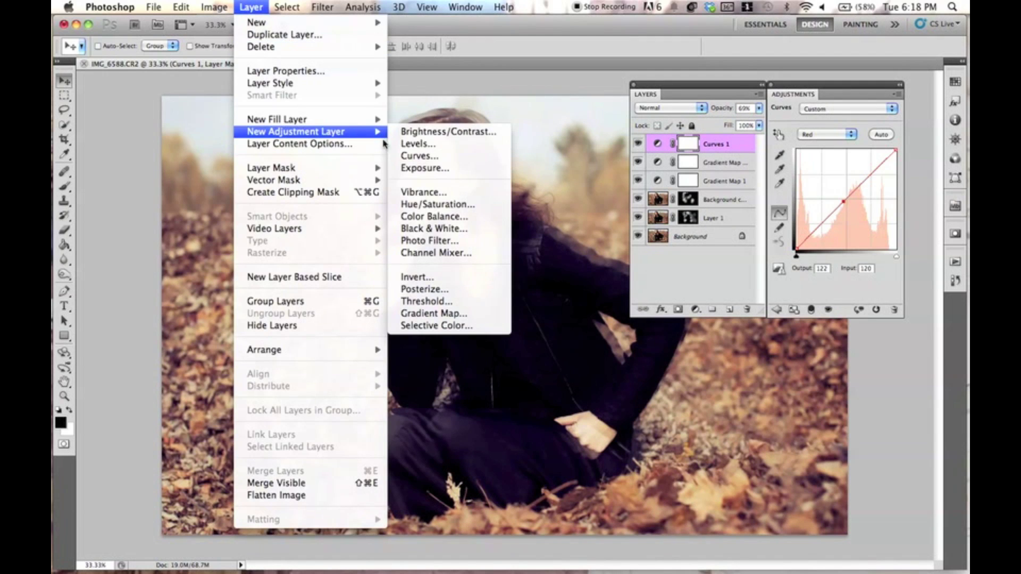
{"action": "left_click", "coordinate": [436, 326]}
{"action": "left_click", "coordinate": [613, 244]}
{"action": "left_click_drag", "start_coordinate": [836, 168], "coordinate": [897, 169]}
{"action": "key", "text": "super+z"}
{"action": "left_click_drag", "start_coordinate": [834, 217], "coordinate": [852, 244]}
{"action": "mouse_move", "coordinate": [836, 193]}
{"action": "left_mouse_down"}
{"action": "mouse_move", "coordinate": [786, 182]}
{"action": "mouse_move", "coordinate": [836, 196]}
{"action": "left_mouse_up"}
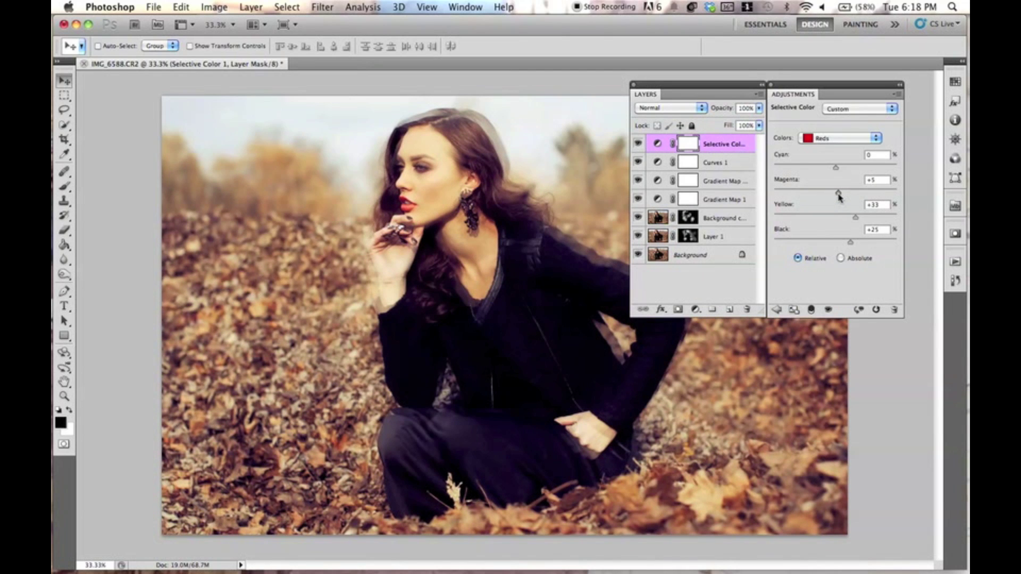
{"action": "left_click_drag", "start_coordinate": [836, 170], "coordinate": [779, 165]}
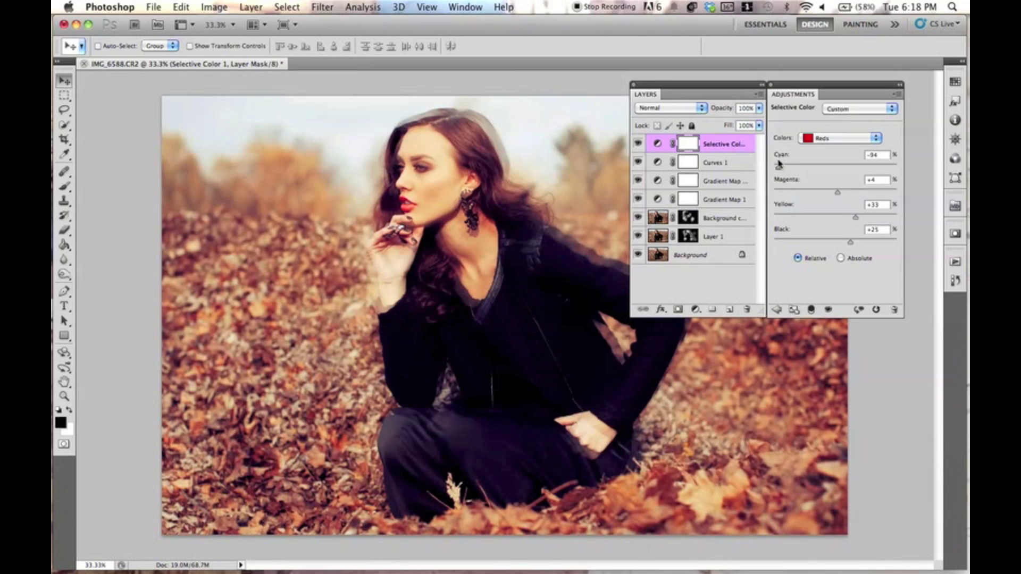
{"action": "left_click", "coordinate": [819, 168]}
{"action": "left_click_drag", "start_coordinate": [825, 170], "coordinate": [836, 170]}
Step: Set the Selective Color Yellows to Cyan -29, Magenta -8, Yellow -16 and Black +17
{"action": "left_click", "coordinate": [842, 139]}
{"action": "left_click", "coordinate": [822, 146]}
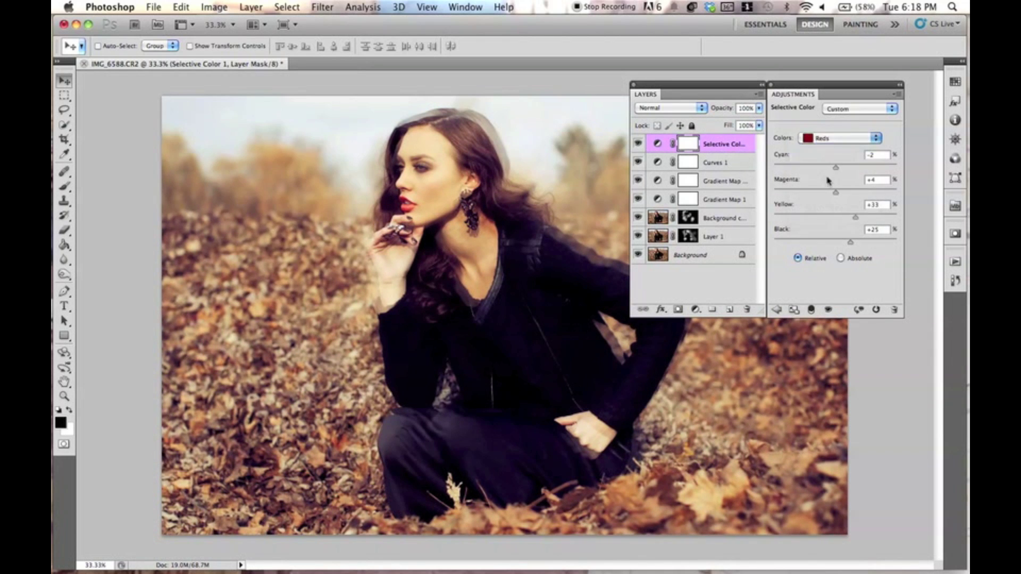
{"action": "mouse_move", "coordinate": [836, 169]}
{"action": "left_mouse_down"}
{"action": "mouse_move", "coordinate": [895, 176]}
{"action": "mouse_move", "coordinate": [766, 159]}
{"action": "mouse_move", "coordinate": [818, 168]}
{"action": "mouse_move", "coordinate": [837, 194]}
{"action": "mouse_move", "coordinate": [772, 191]}
{"action": "mouse_move", "coordinate": [890, 201]}
{"action": "mouse_move", "coordinate": [833, 189]}
{"action": "left_mouse_up"}
{"action": "mouse_move", "coordinate": [835, 220]}
{"action": "left_mouse_down"}
{"action": "mouse_move", "coordinate": [803, 217]}
{"action": "mouse_move", "coordinate": [859, 219]}
{"action": "mouse_move", "coordinate": [826, 220]}
{"action": "left_mouse_up"}
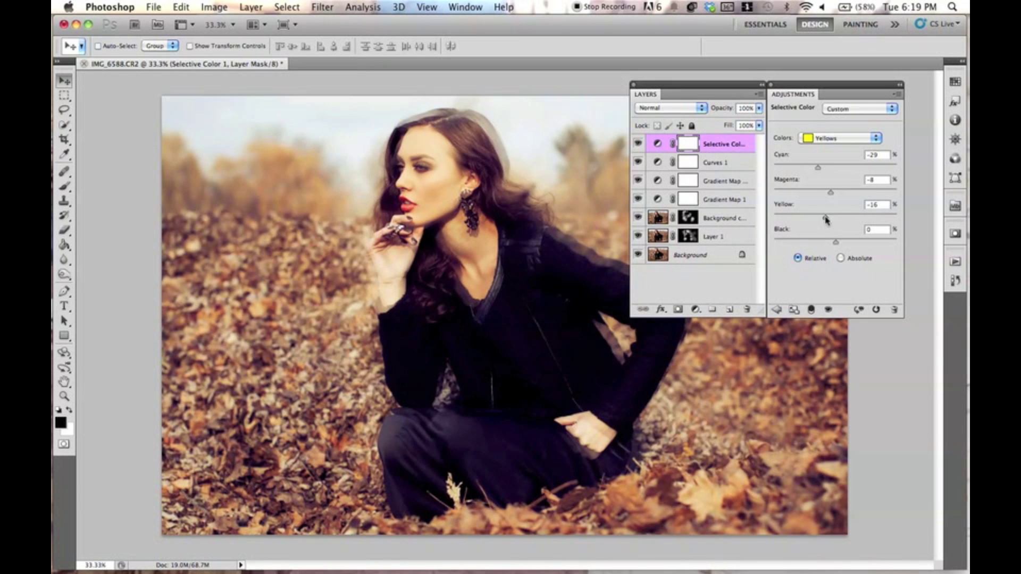
{"action": "left_click", "coordinate": [865, 142]}
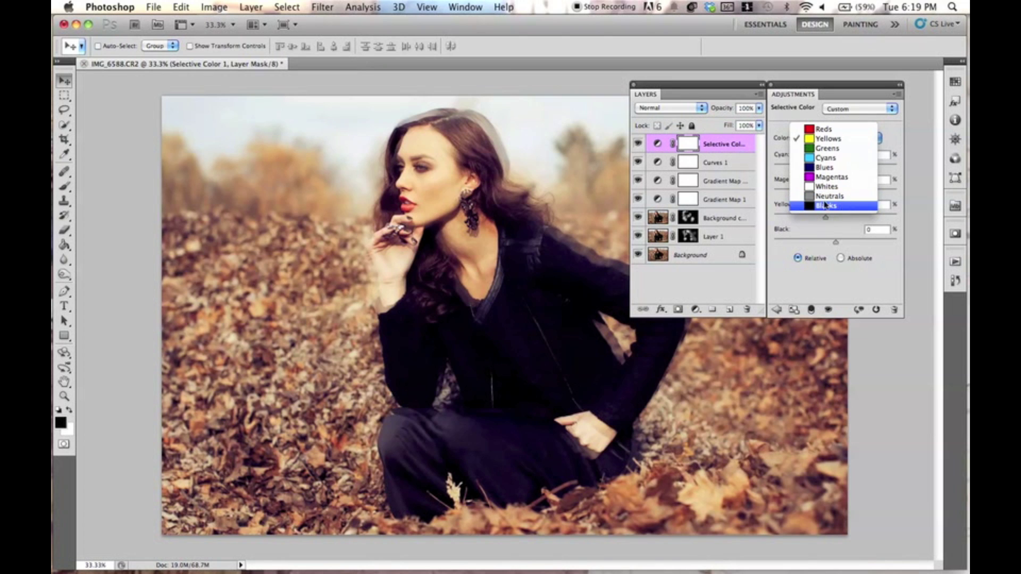
{"action": "left_click", "coordinate": [831, 139]}
{"action": "mouse_move", "coordinate": [835, 242]}
{"action": "left_mouse_down"}
{"action": "mouse_move", "coordinate": [789, 237]}
{"action": "mouse_move", "coordinate": [868, 244]}
{"action": "mouse_move", "coordinate": [854, 243]}
{"action": "left_mouse_up"}
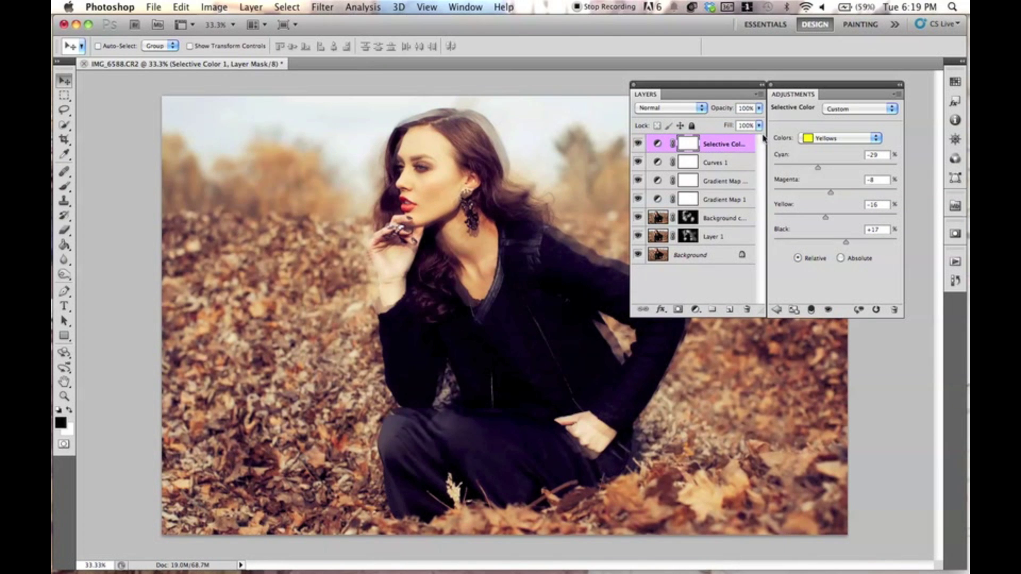
Step: Set the Selective Color Whites to Cyan -5, Magenta -100, Yellow -19 and Black +7, and toggle the layer's visibility to compare
{"action": "left_click", "coordinate": [844, 138]}
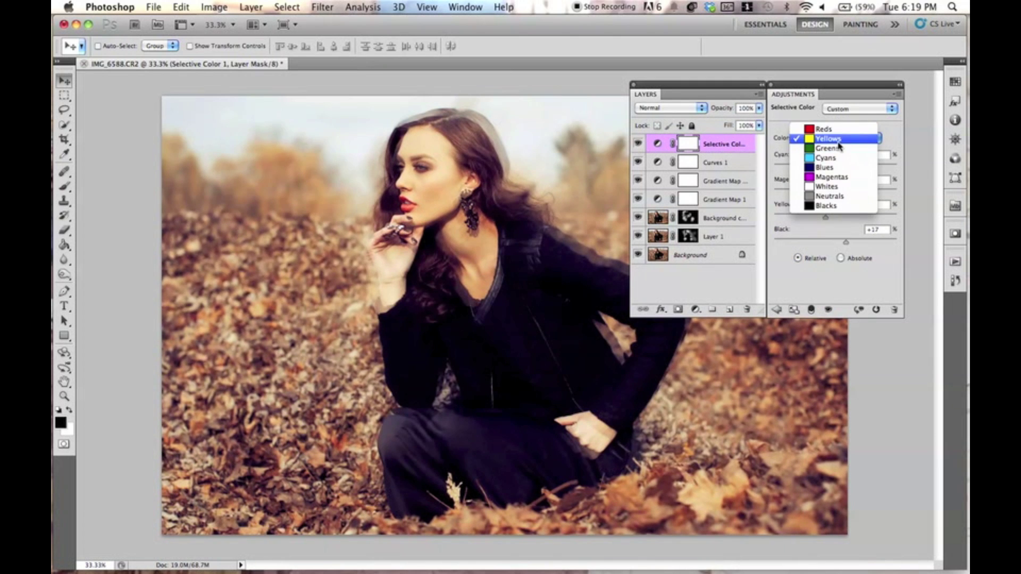
{"action": "left_click", "coordinate": [833, 187]}
{"action": "left_click_drag", "start_coordinate": [835, 193], "coordinate": [770, 189]}
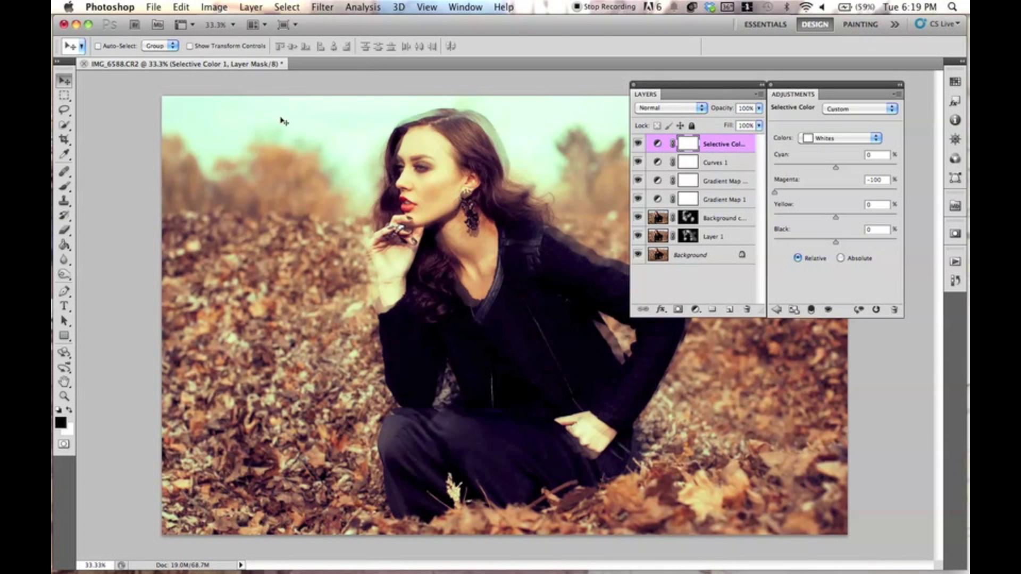
{"action": "left_click_drag", "start_coordinate": [830, 221], "coordinate": [839, 242]}
{"action": "mouse_move", "coordinate": [836, 167]}
{"action": "left_mouse_down"}
{"action": "mouse_move", "coordinate": [904, 166]}
{"action": "mouse_move", "coordinate": [781, 168]}
{"action": "mouse_move", "coordinate": [836, 171]}
{"action": "left_mouse_up"}
{"action": "left_click", "coordinate": [638, 143]}
{"action": "left_click", "coordinate": [638, 143]}
{"action": "left_click", "coordinate": [265, 9]}
{"action": "mouse_move", "coordinate": [359, 137]}
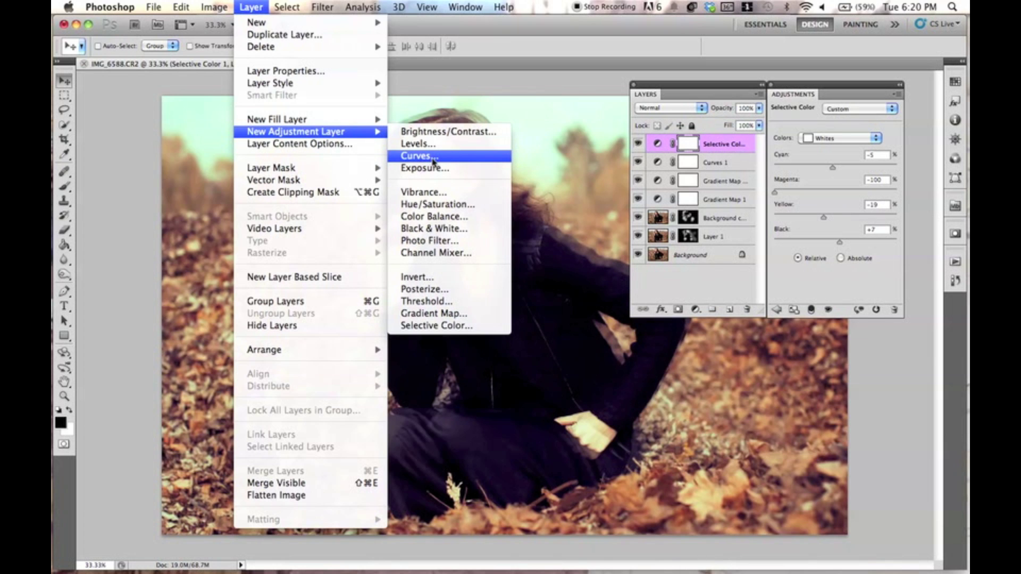
{"action": "left_click", "coordinate": [770, 196]}
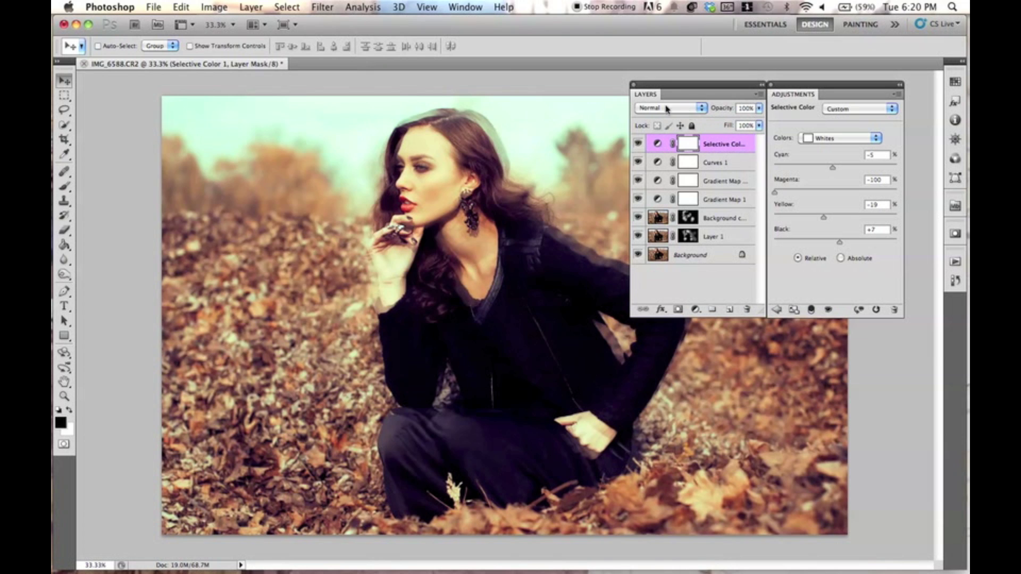
Step: Review the Selective Color values for Reds and Yellows and return to Whites
{"action": "left_click", "coordinate": [823, 139]}
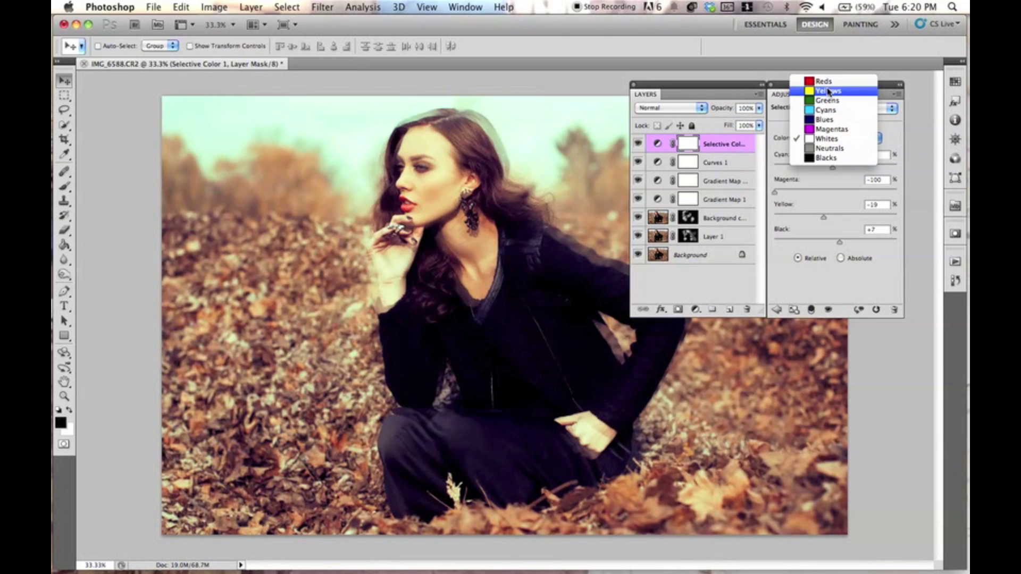
{"action": "left_click", "coordinate": [819, 82]}
{"action": "left_click", "coordinate": [826, 139]}
{"action": "left_click", "coordinate": [828, 149]}
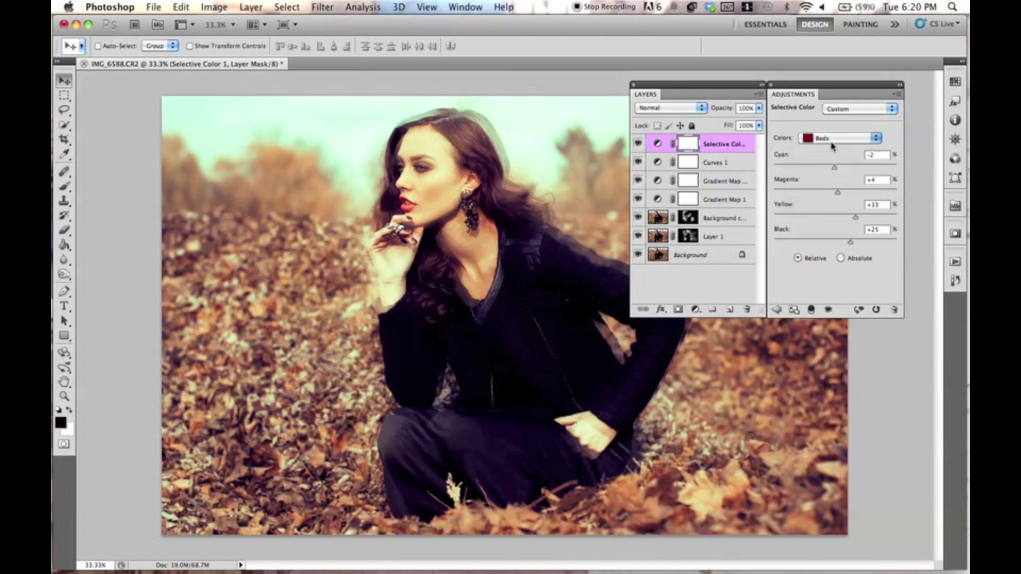
{"action": "left_click", "coordinate": [834, 140]}
{"action": "left_click", "coordinate": [828, 186]}
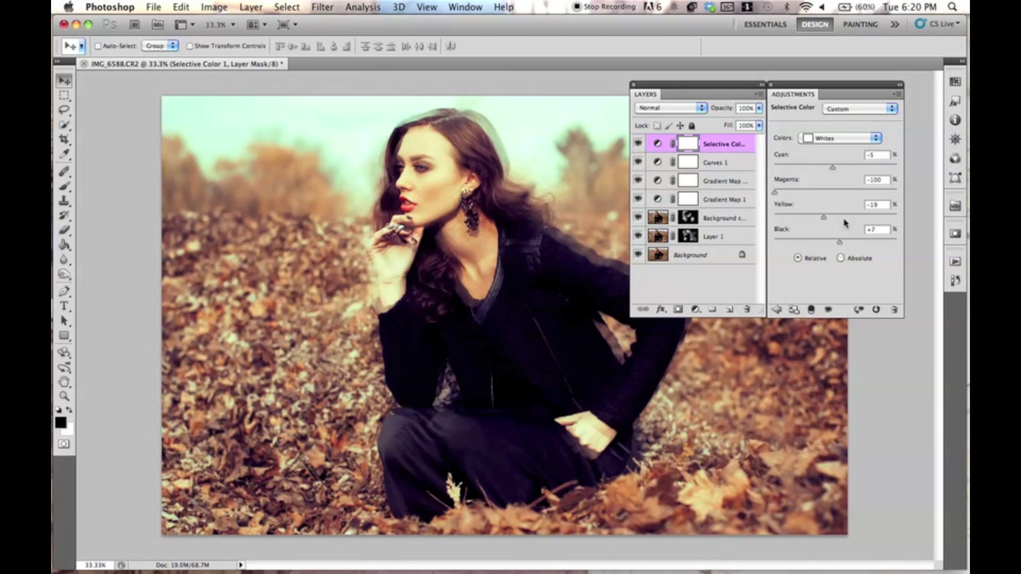
Step: Add a Levels adjustment layer on top and set its midtone input level to 0.86
{"action": "left_click", "coordinate": [251, 6]}
{"action": "mouse_move", "coordinate": [340, 132]}
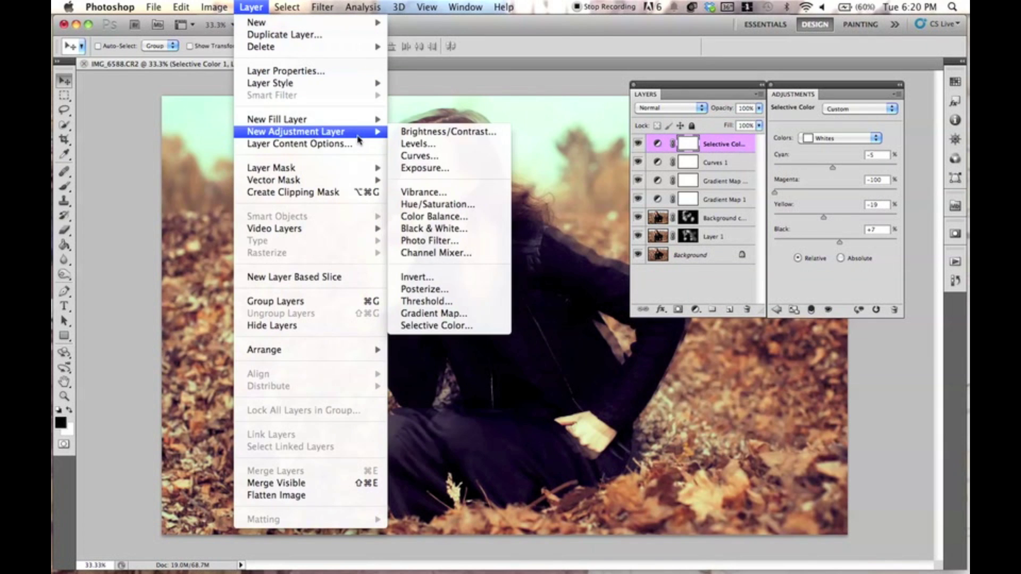
{"action": "left_click", "coordinate": [419, 144]}
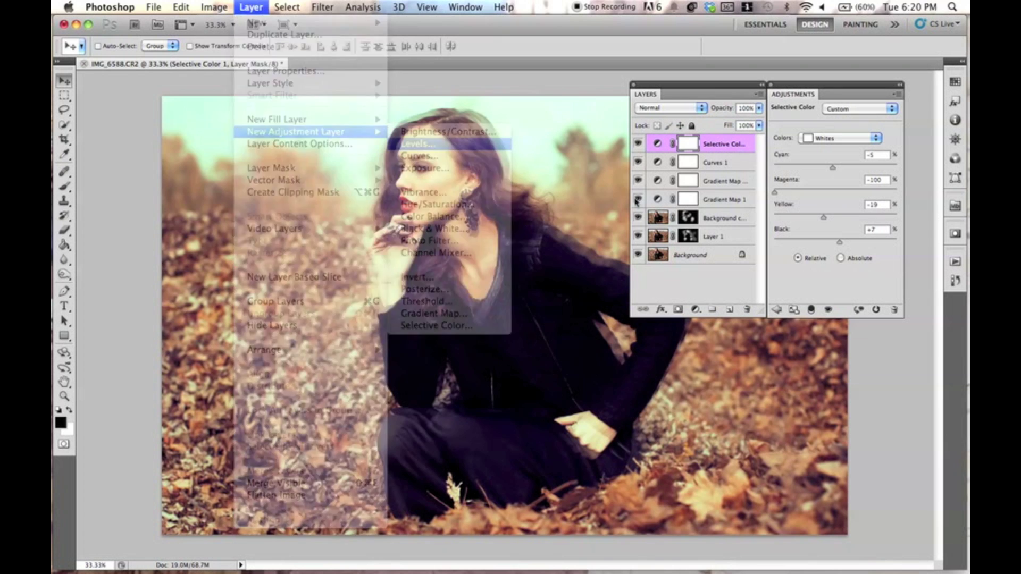
{"action": "left_click", "coordinate": [611, 244]}
{"action": "left_click_drag", "start_coordinate": [844, 205], "coordinate": [850, 211]}
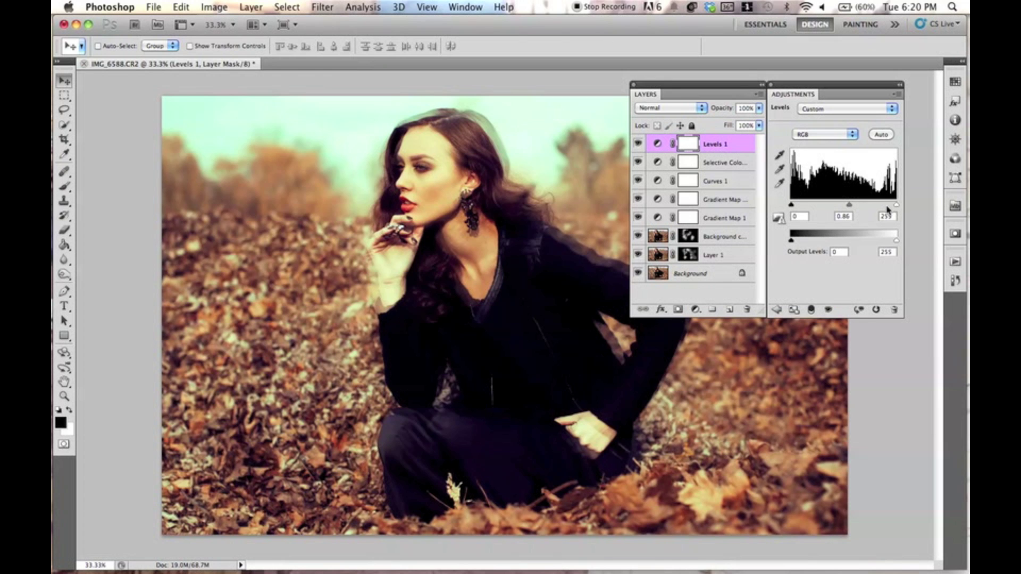
Step: Toggle the Levels 1 layer's visibility to compare and set its midtone input level to 0.92
{"action": "mouse_move", "coordinate": [896, 205]}
{"action": "left_mouse_down"}
{"action": "mouse_move", "coordinate": [866, 205]}
{"action": "mouse_move", "coordinate": [899, 204]}
{"action": "left_mouse_up"}
{"action": "left_click_drag", "start_coordinate": [792, 206], "coordinate": [791, 207]}
{"action": "left_click", "coordinate": [638, 145]}
{"action": "left_click", "coordinate": [639, 144]}
{"action": "left_click_drag", "start_coordinate": [849, 208], "coordinate": [846, 207]}
Step: Create an empty layer above Levels 1 and ready the Brush tool at a size of 800 px
{"action": "left_click_drag", "start_coordinate": [702, 90], "coordinate": [749, 81]}
{"action": "key", "text": "super+shift+n"}
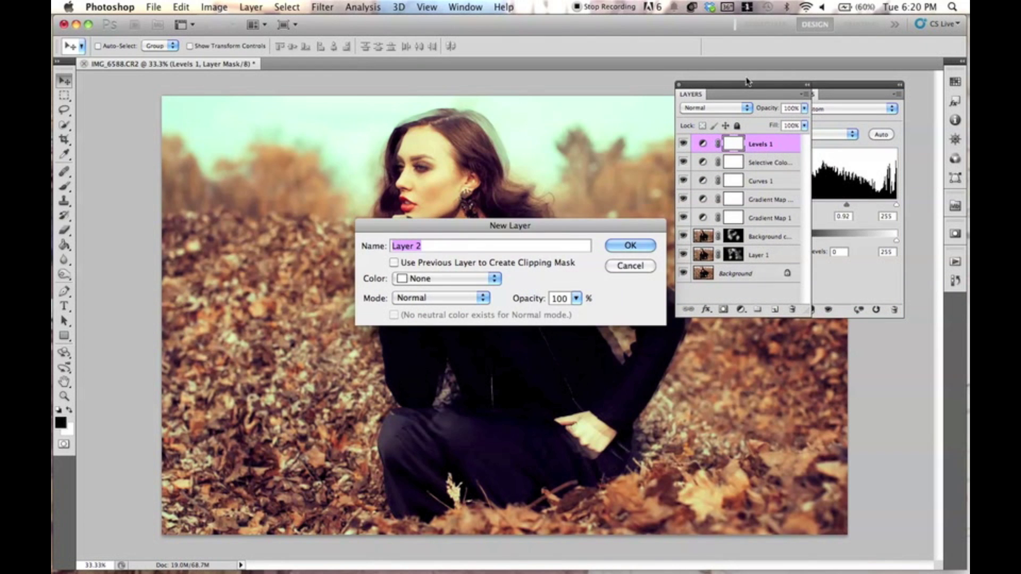
{"action": "key", "text": "Return"}
{"action": "left_click", "coordinate": [65, 187]}
{"action": "key", "text": "bracketright"}
{"action": "key", "text": "bracketright"}
{"action": "key", "text": "bracketright"}
{"action": "key", "text": "bracketright"}
{"action": "key", "text": "bracketright"}
{"action": "key", "text": "bracketright"}
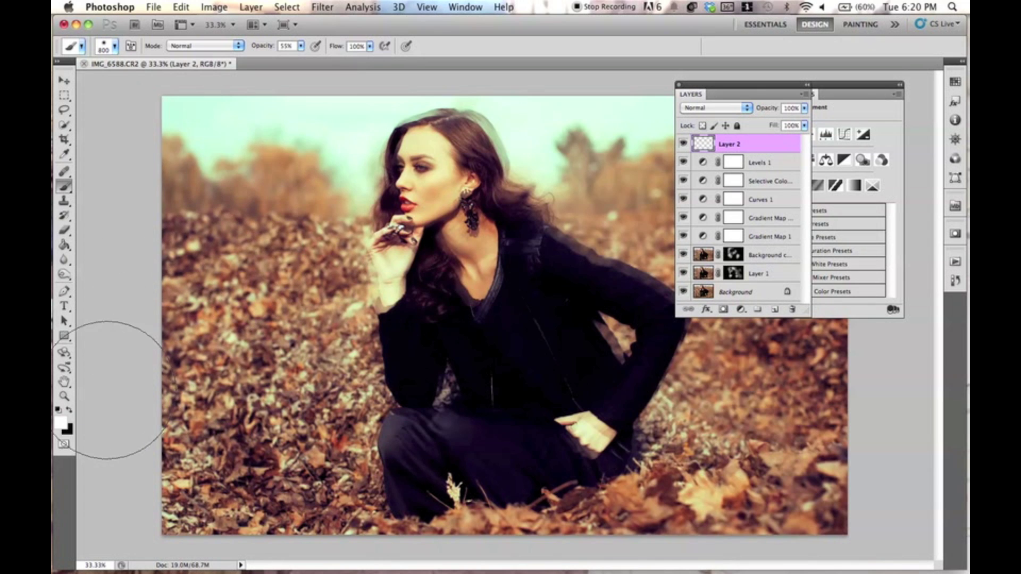
Step: Sample the pale mint sky colour, set Layer 2 to Screen blending, and move the Layers panel off the painting area
{"action": "left_click", "coordinate": [376, 114], "text": "alt"}
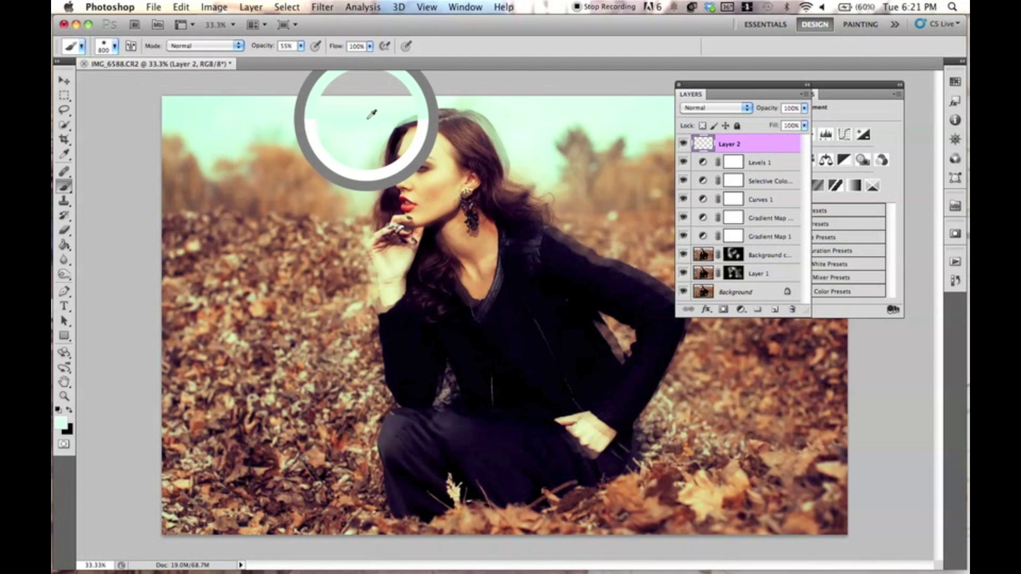
{"action": "left_click", "coordinate": [715, 108]}
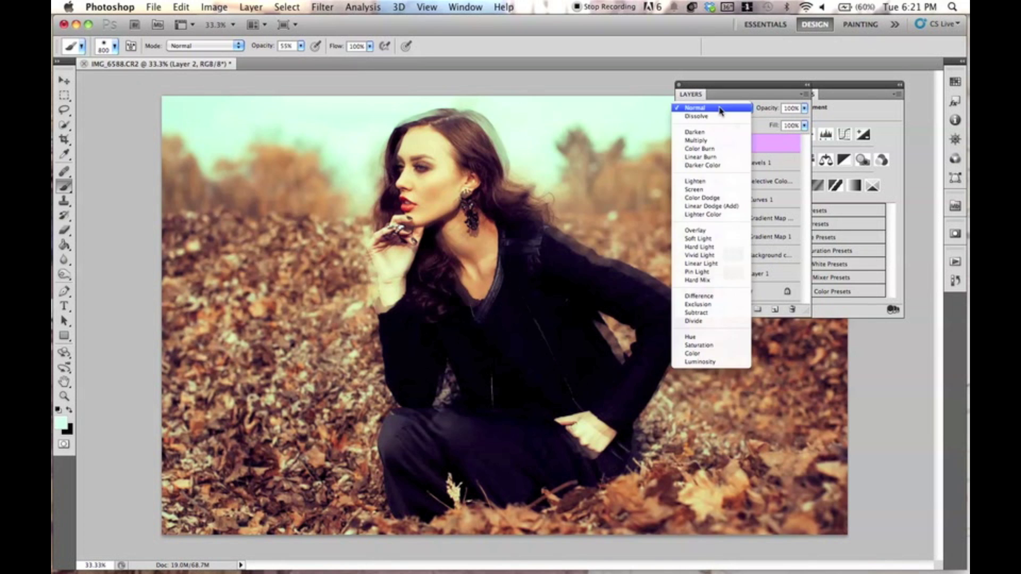
{"action": "left_click", "coordinate": [702, 190]}
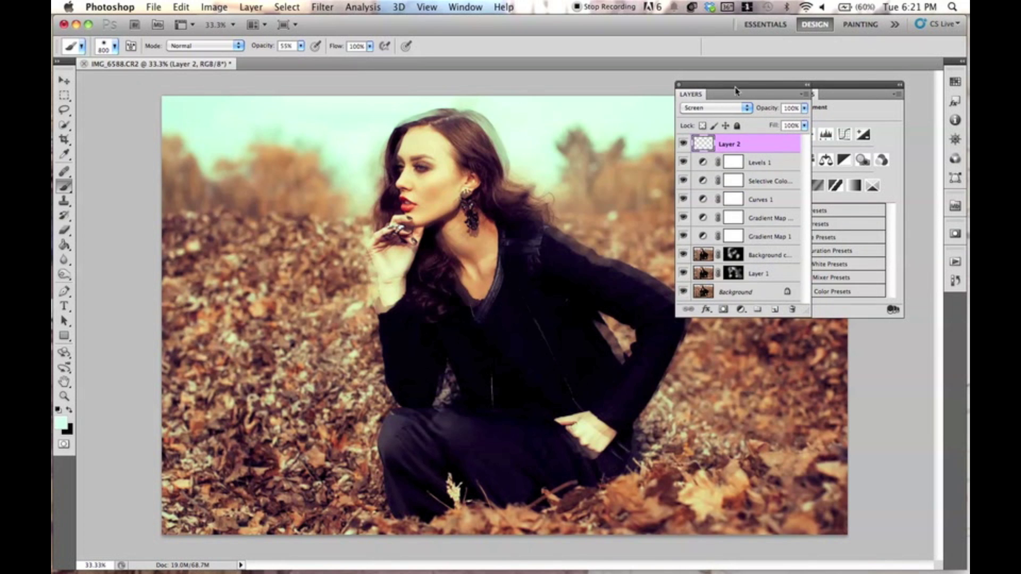
{"action": "left_click_drag", "start_coordinate": [738, 88], "coordinate": [792, 76]}
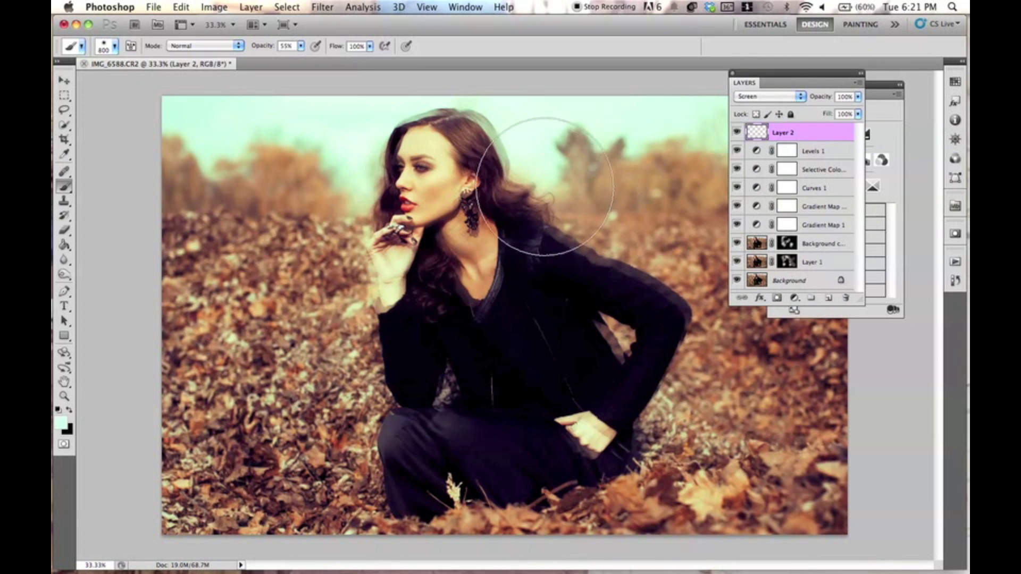
Step: Undo a trial dab behind the hair, lower the brush opacity to 22%, and paint soft light onto the background beside the woman
{"action": "left_click", "coordinate": [542, 187]}
{"action": "key", "text": "super+z"}
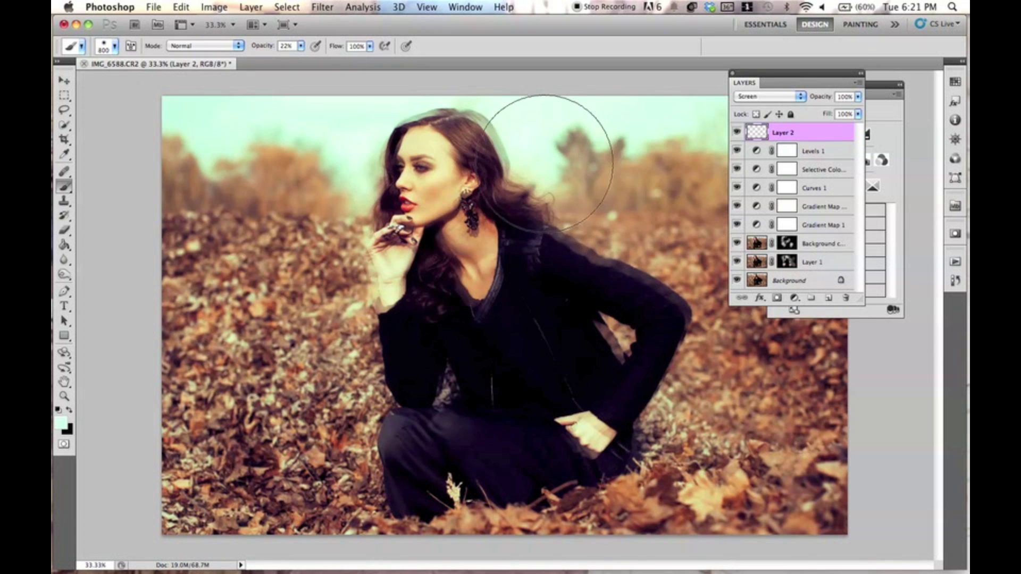
{"action": "key", "text": "2"}
{"action": "key", "text": "2"}
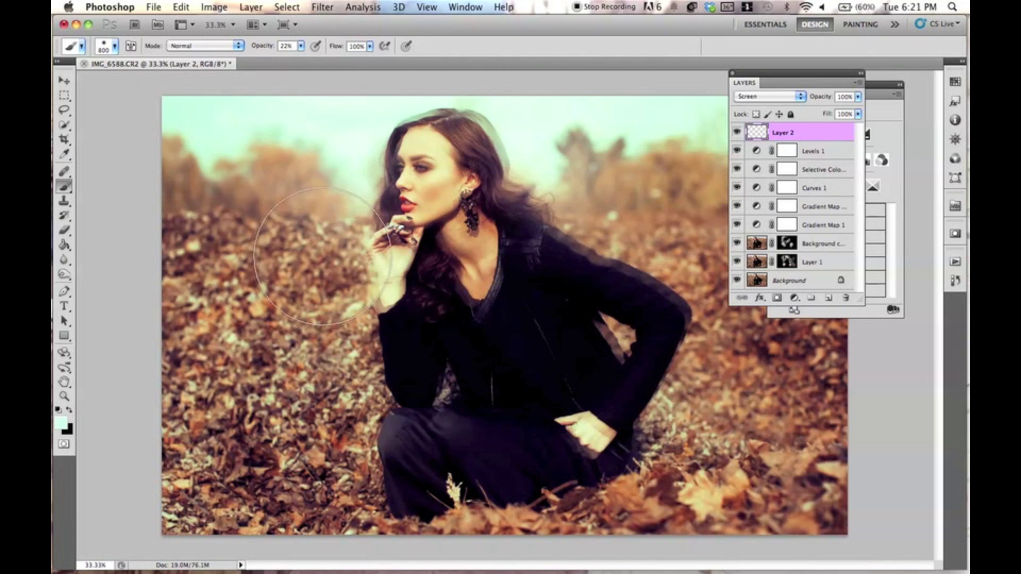
{"action": "left_click", "coordinate": [334, 193]}
Step: Switch Layer 2 to Overlay blending, raise the brush opacity to 55%, and paint light around the woman's hair, hand and lower arm
{"action": "left_click", "coordinate": [768, 96]}
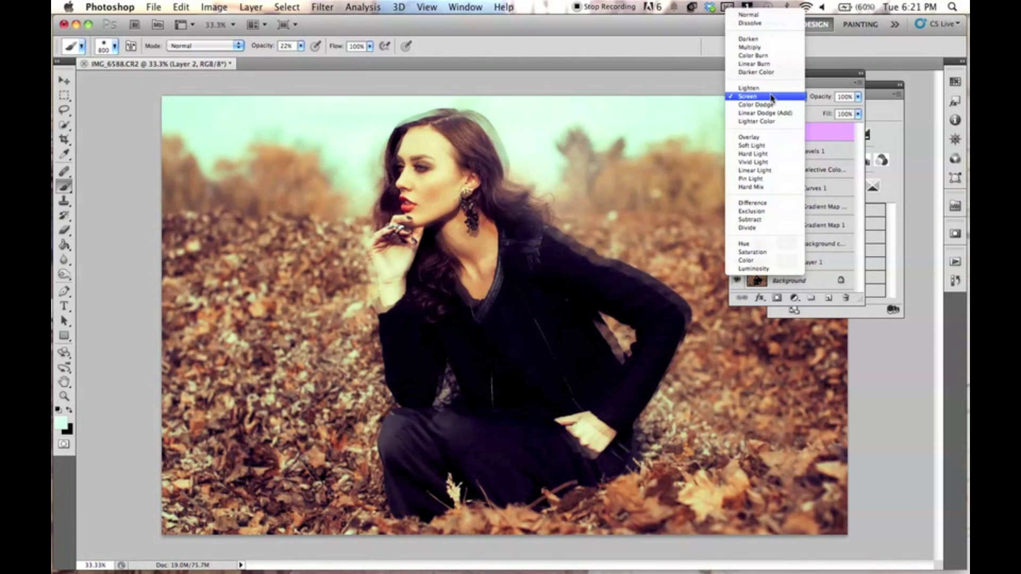
{"action": "left_click", "coordinate": [762, 137]}
{"action": "key", "text": "5"}
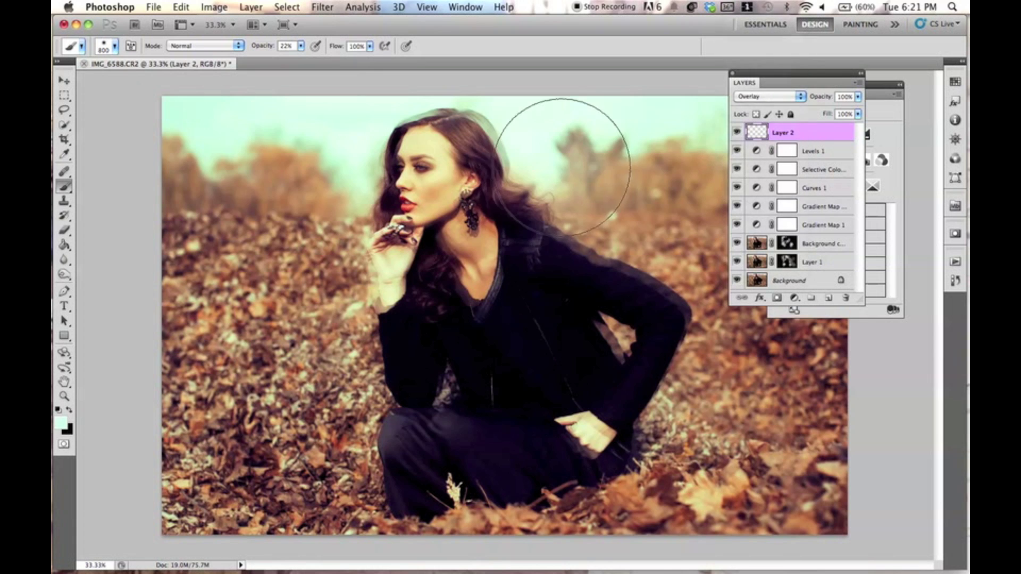
{"action": "key", "text": "5"}
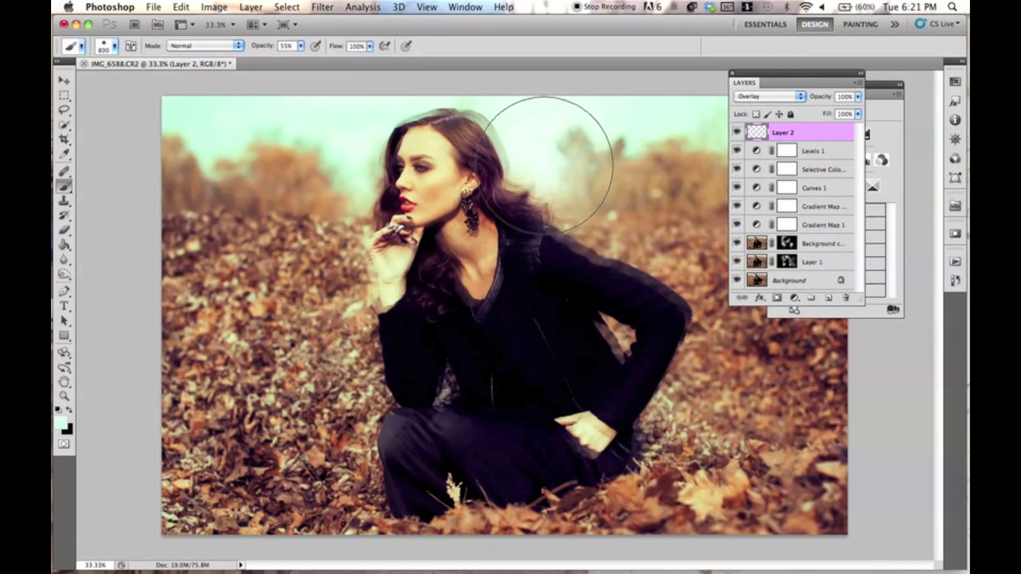
{"action": "left_click", "coordinate": [344, 212]}
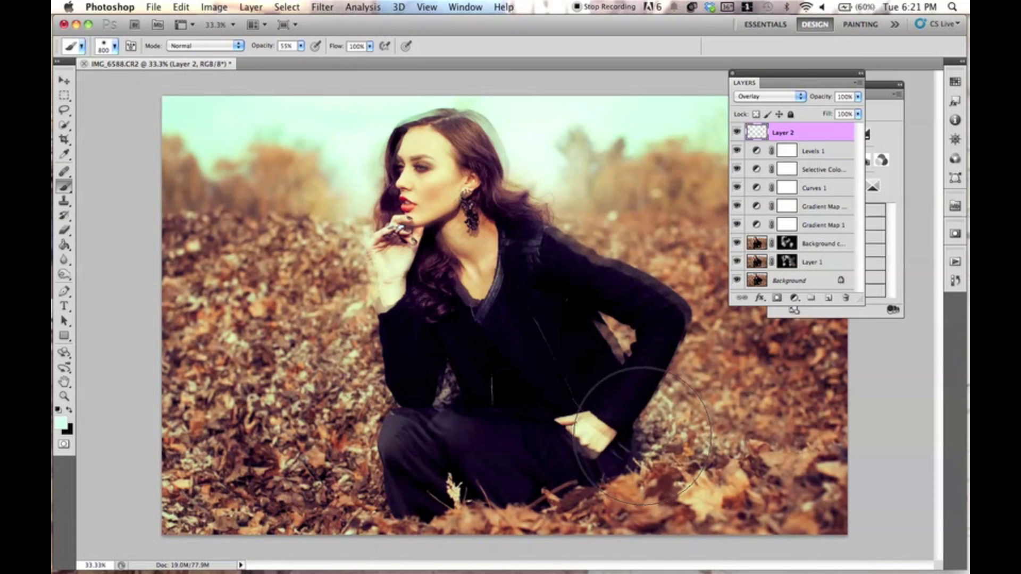
{"action": "left_click", "coordinate": [643, 444]}
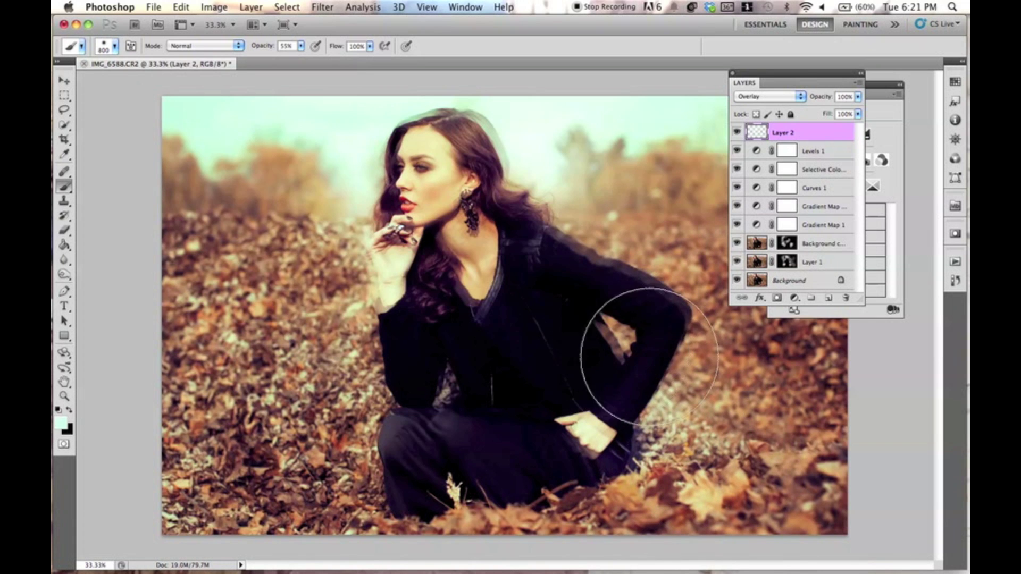
Step: Reduce the brush to 400 px, paint light over the hair and jacket front, and check the brush's size and hardness settings
{"action": "key", "text": "bracketleft"}
{"action": "key", "text": "bracketleft"}
{"action": "key", "text": "bracketleft"}
{"action": "key", "text": "bracketleft"}
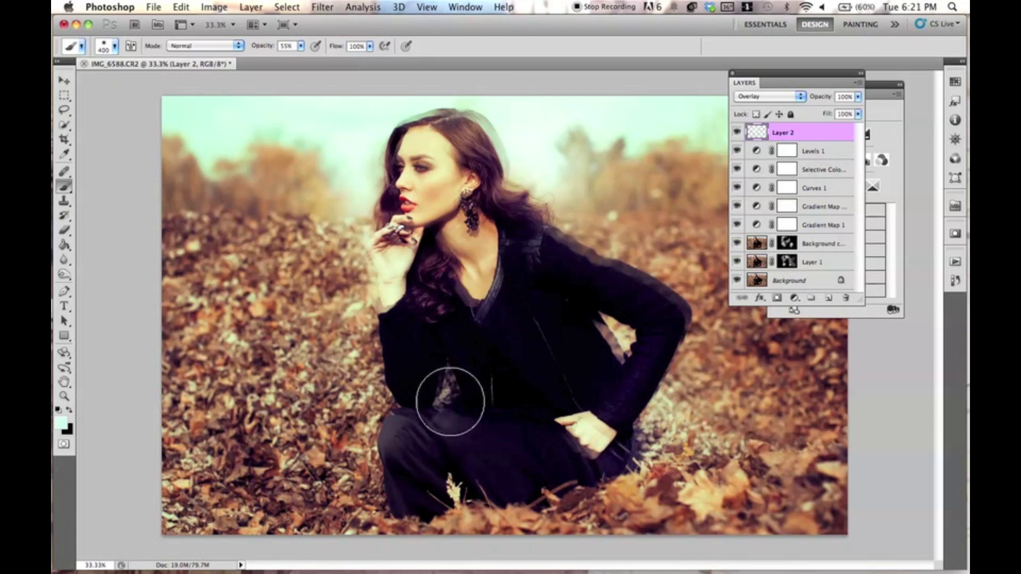
{"action": "left_click_drag", "start_coordinate": [441, 276], "coordinate": [445, 341]}
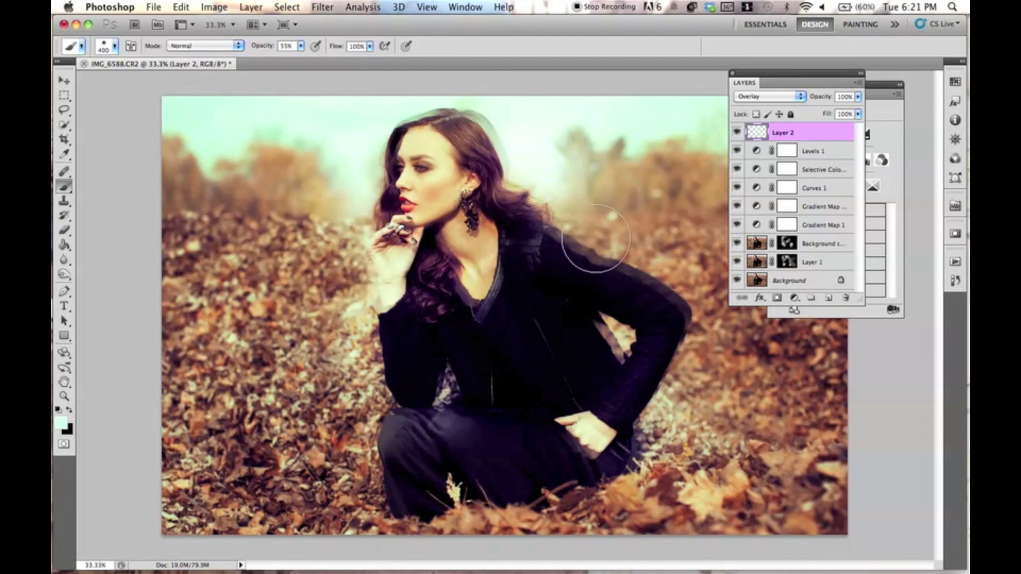
{"action": "left_click", "coordinate": [113, 47]}
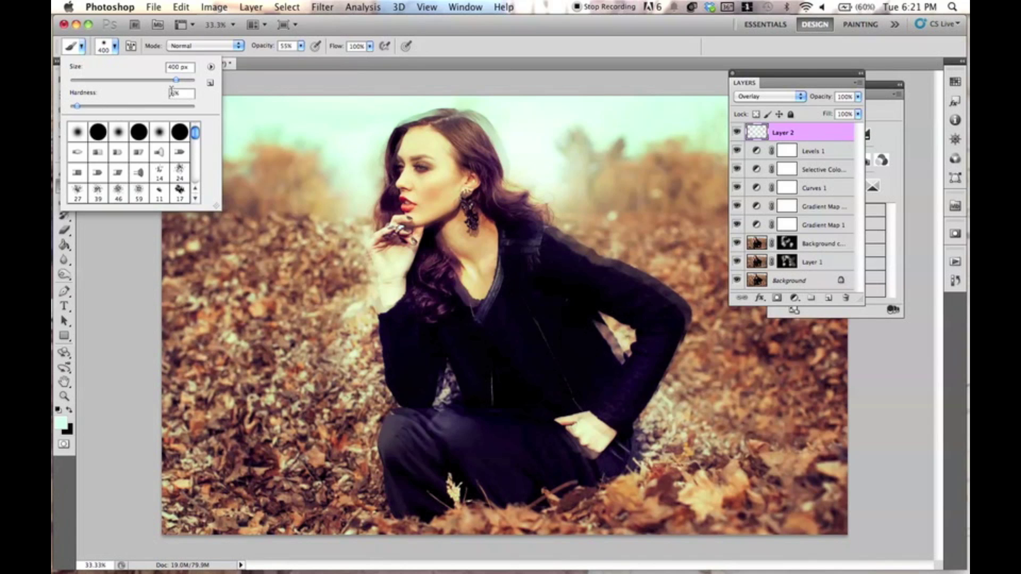
{"action": "left_click", "coordinate": [347, 130]}
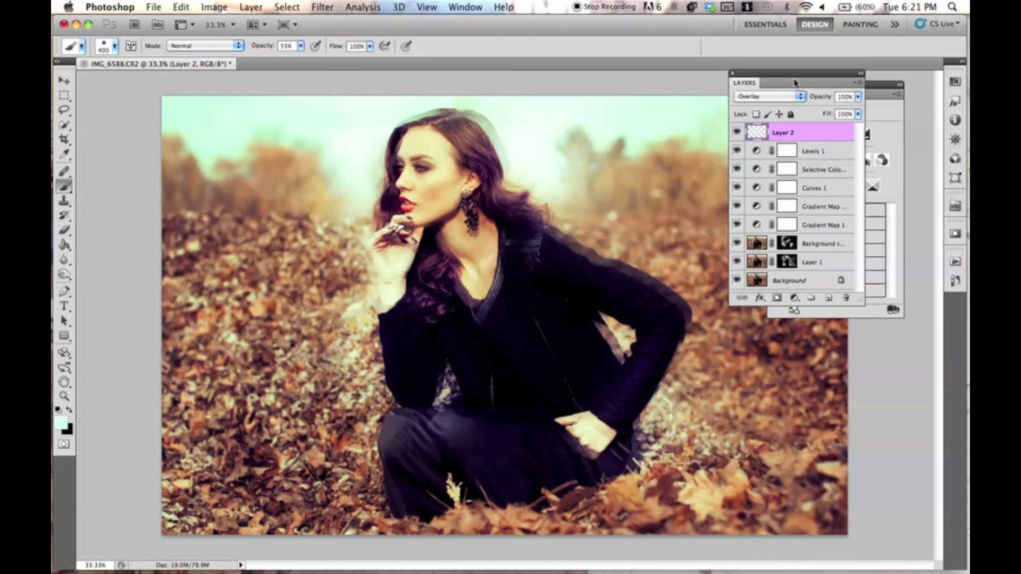
Step: Move the Layers panel beside the Adjustments panel and create a new layer named "purple"
{"action": "left_click_drag", "start_coordinate": [795, 82], "coordinate": [696, 93]}
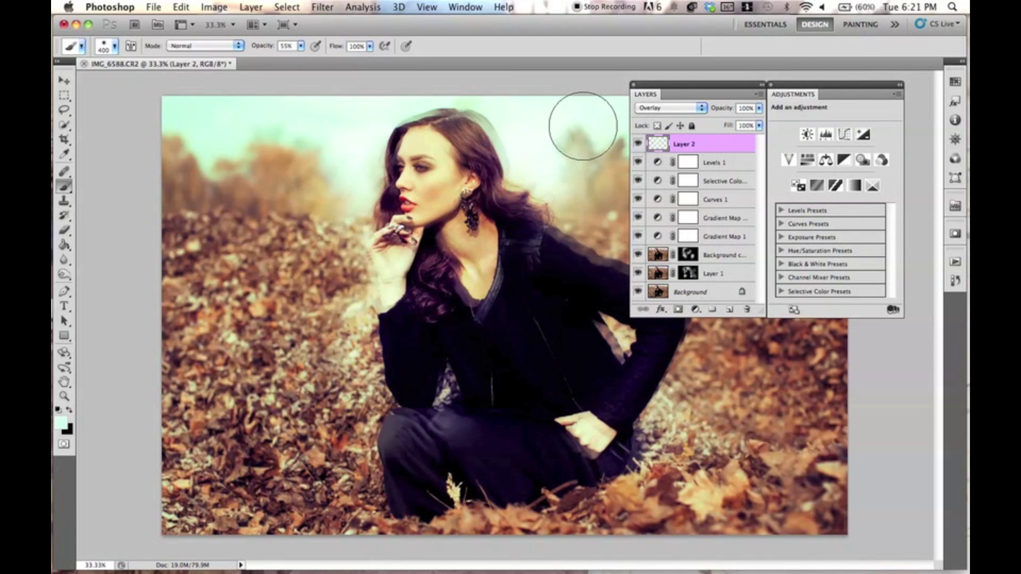
{"action": "key", "text": "super+shift+n"}
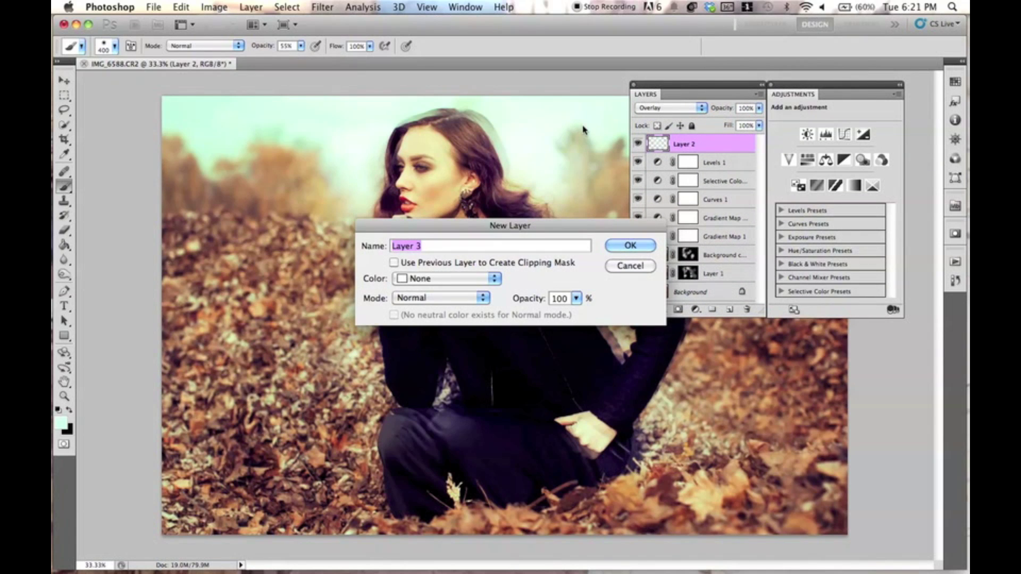
{"action": "type", "text": "purple"}
{"action": "key", "text": "Return"}
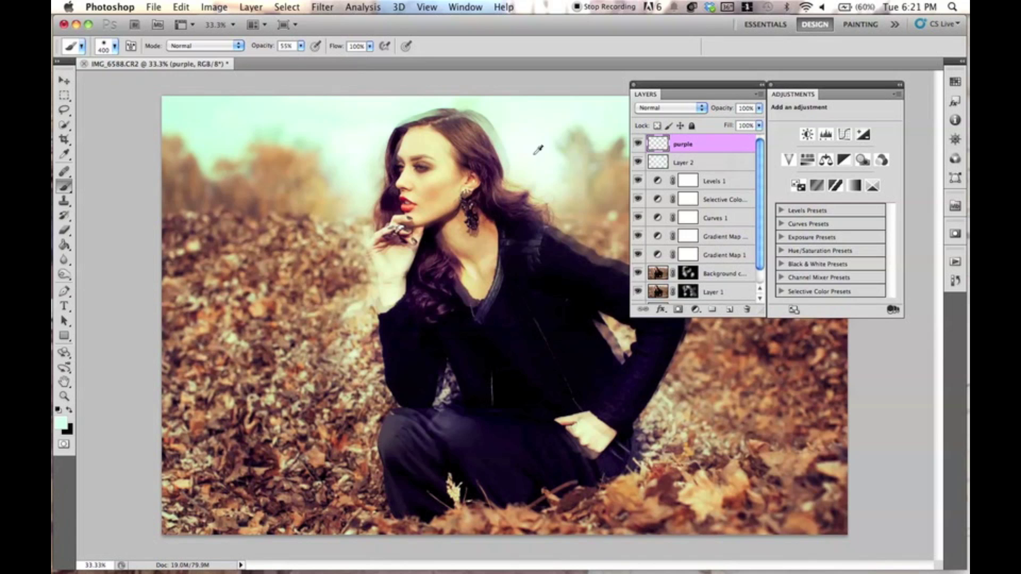
Step: Sample the dark purple from the woman's hair and set the purple layer to Lighten blending
{"action": "left_click", "coordinate": [498, 160], "text": "alt"}
{"action": "mouse_move", "coordinate": [494, 160]}
{"action": "left_mouse_down"}
{"action": "mouse_move", "coordinate": [486, 149]}
{"action": "mouse_move", "coordinate": [490, 156]}
{"action": "left_mouse_up"}
{"action": "left_click", "coordinate": [698, 109]}
{"action": "left_click", "coordinate": [667, 200]}
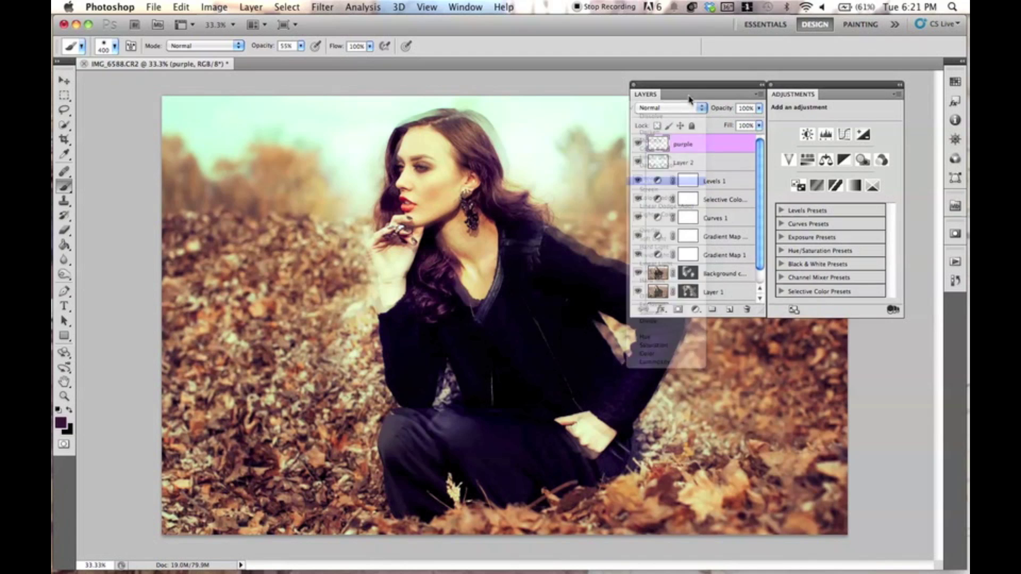
Step: Enlarge the brush to 600 px, paint purple behind the hair and over the jacket, and toggle the purple layer to compare
{"action": "key", "text": "bracketright"}
{"action": "key", "text": "bracketright"}
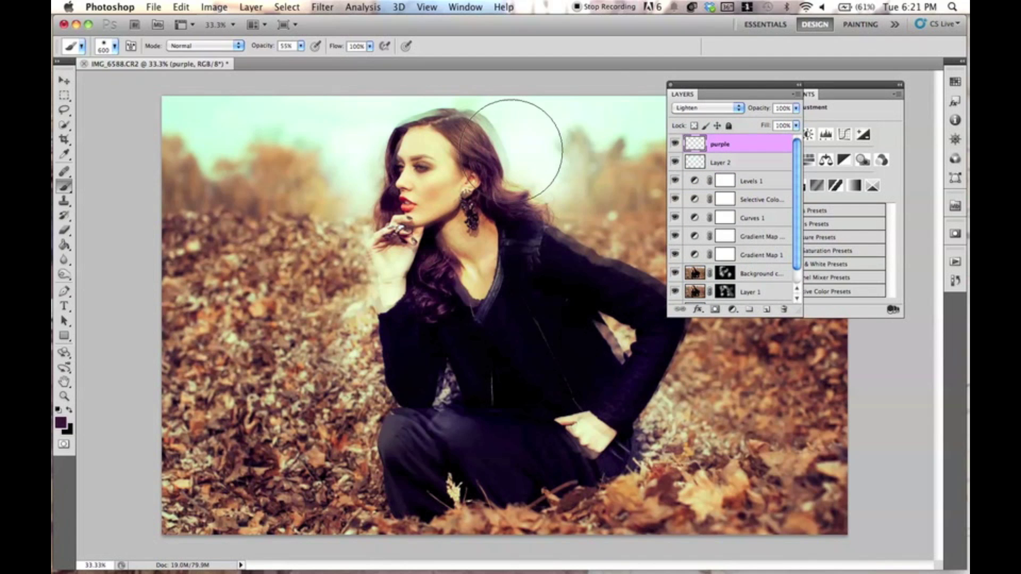
{"action": "mouse_move", "coordinate": [531, 176]}
{"action": "left_mouse_down"}
{"action": "mouse_move", "coordinate": [524, 200]}
{"action": "mouse_move", "coordinate": [478, 180]}
{"action": "mouse_move", "coordinate": [540, 173]}
{"action": "left_mouse_up"}
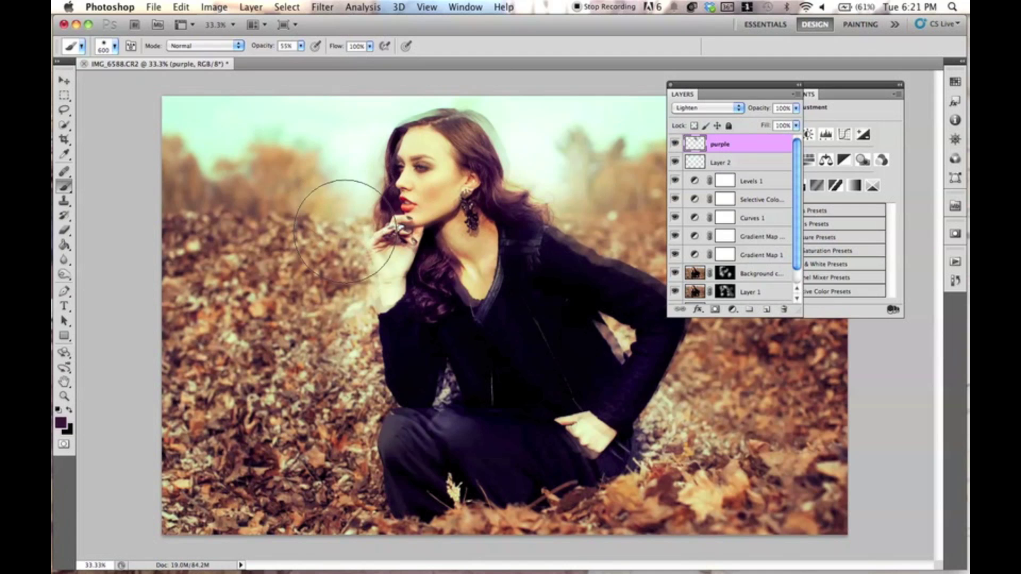
{"action": "left_click_drag", "start_coordinate": [438, 335], "coordinate": [428, 337]}
{"action": "left_click", "coordinate": [675, 143]}
{"action": "left_click", "coordinate": [674, 143]}
Step: Undo a trial purple stroke beside the woman's bent arm and paint purple near her shoulder and upper arm
{"action": "left_click_drag", "start_coordinate": [667, 357], "coordinate": [663, 426]}
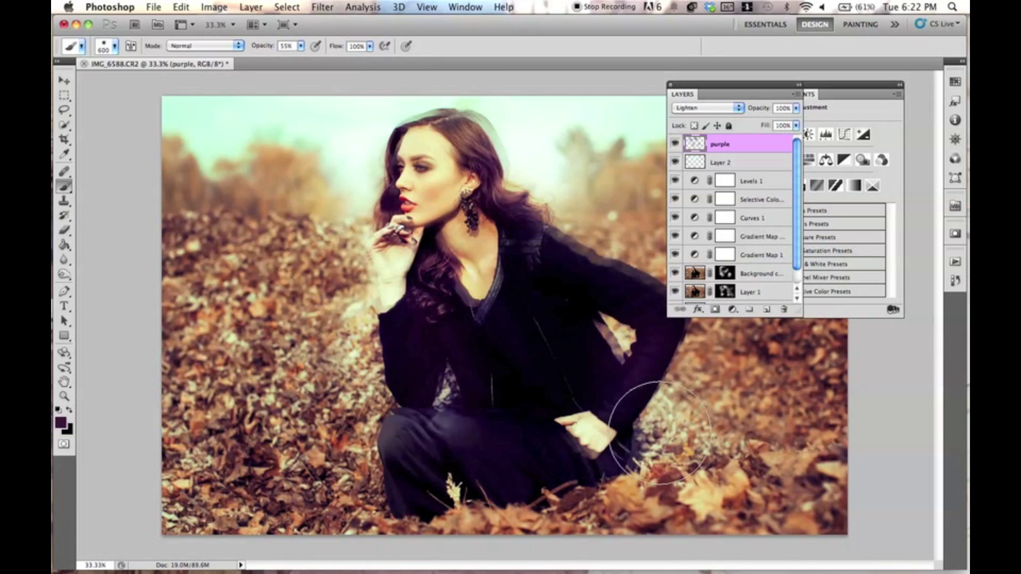
{"action": "key", "text": "super+z"}
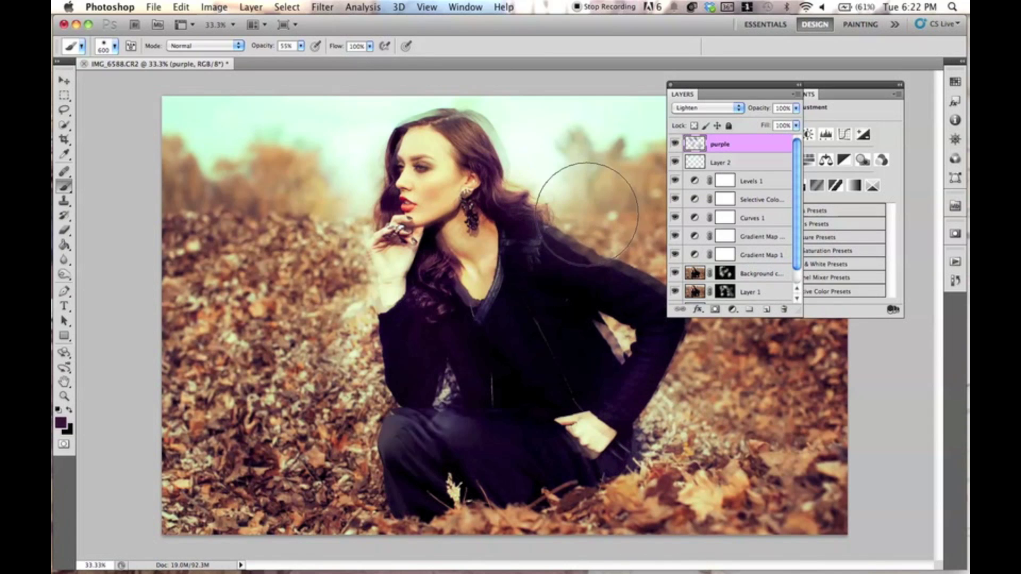
{"action": "mouse_move", "coordinate": [645, 260]}
{"action": "left_mouse_down"}
{"action": "mouse_move", "coordinate": [593, 207]}
{"action": "mouse_move", "coordinate": [573, 200]}
{"action": "mouse_move", "coordinate": [605, 257]}
{"action": "left_mouse_up"}
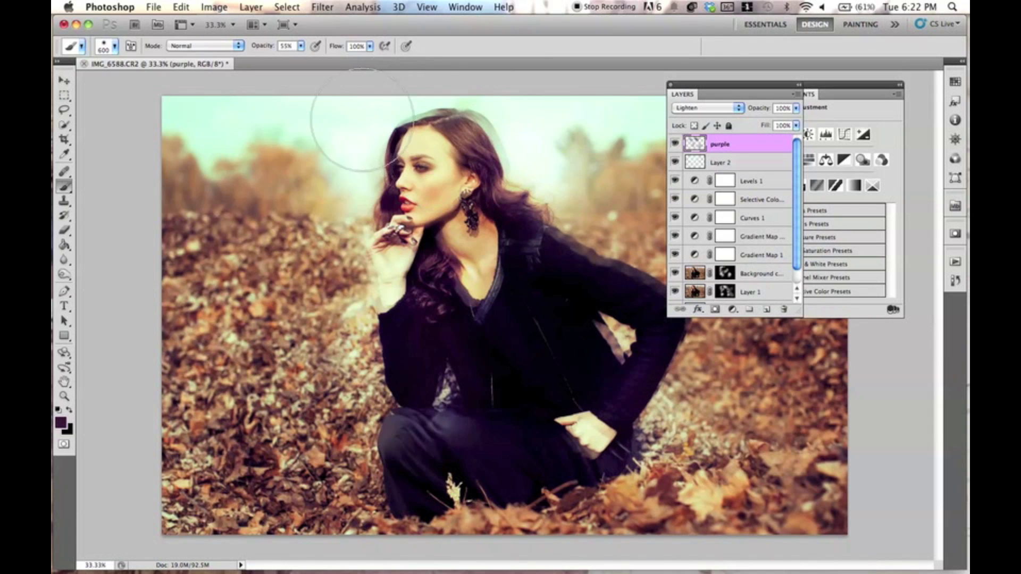
Step: Create a new layer with the default name above the purple layer and set its blending to Overlay
{"action": "key", "text": "super+shift+n"}
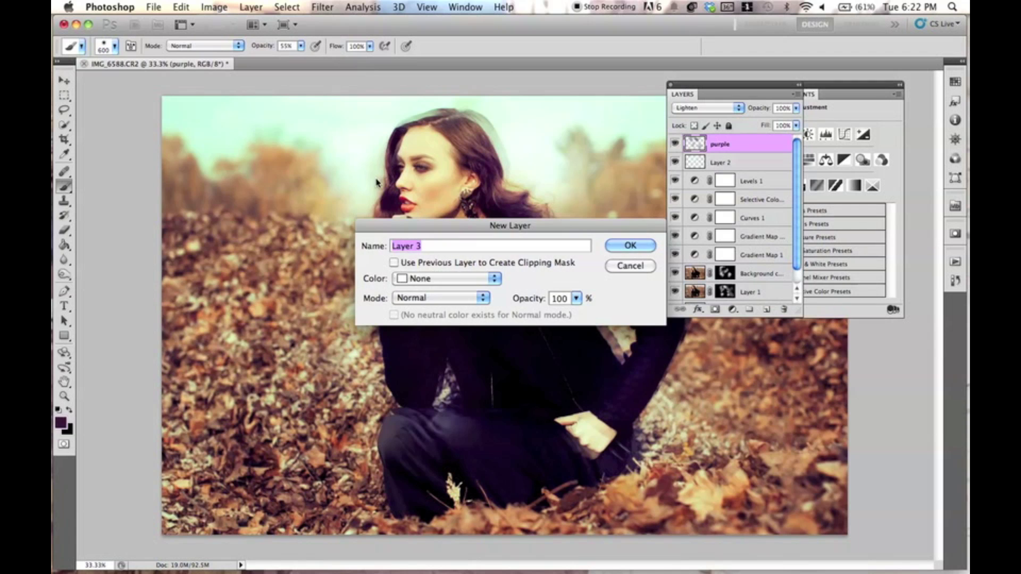
{"action": "key", "text": "Return"}
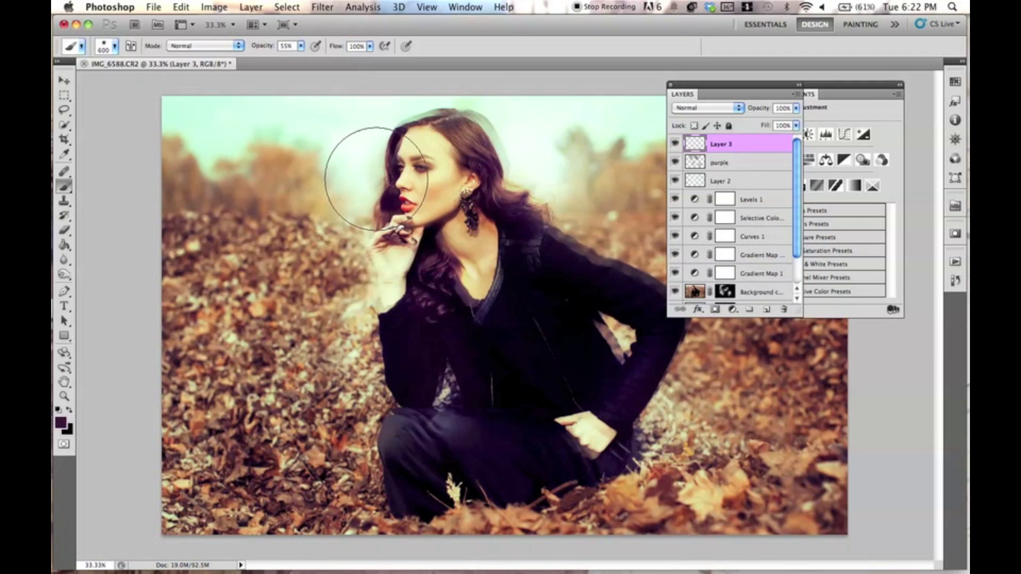
{"action": "left_click", "coordinate": [706, 109]}
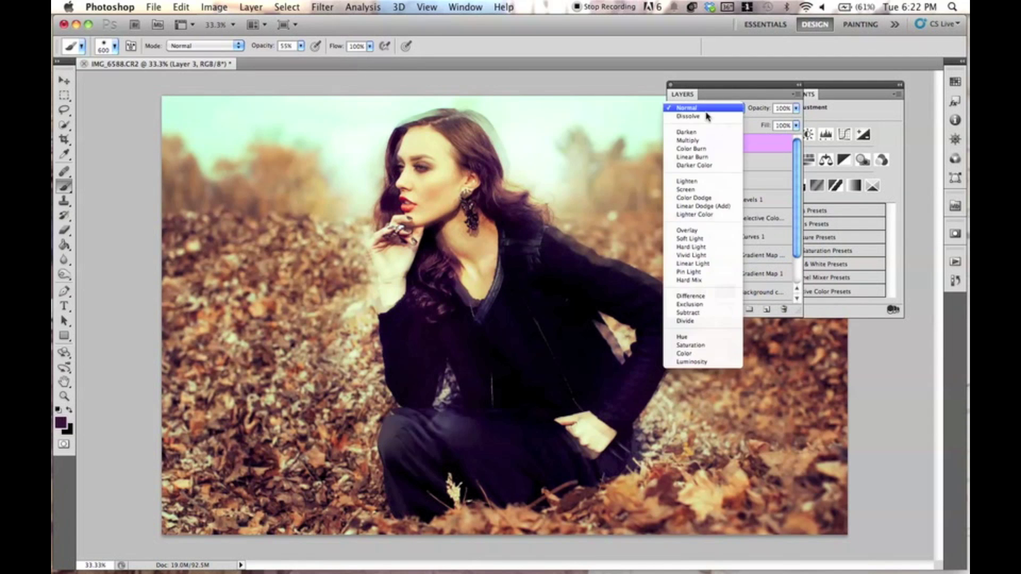
{"action": "left_click", "coordinate": [703, 231]}
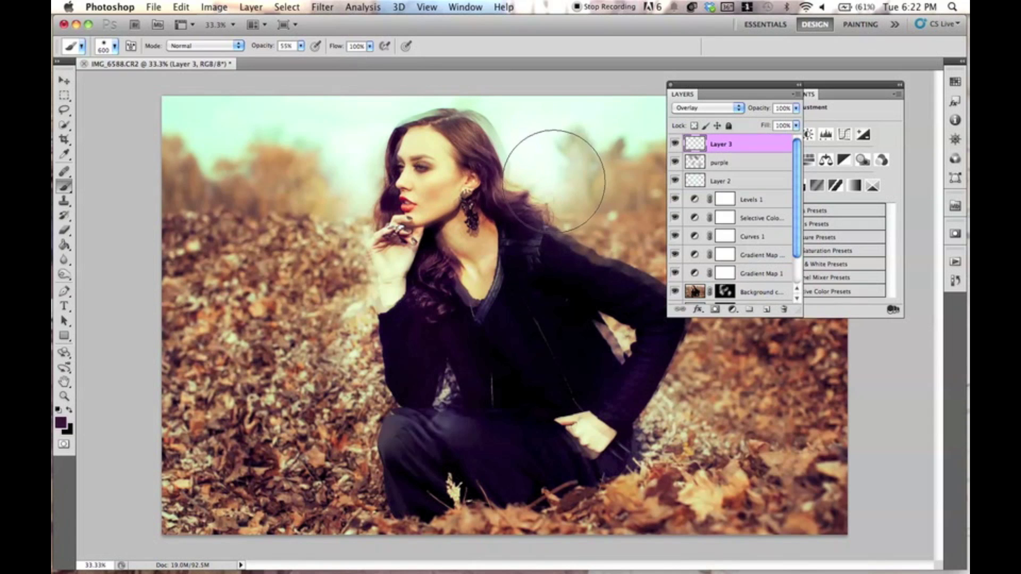
{"action": "left_click", "coordinate": [707, 108]}
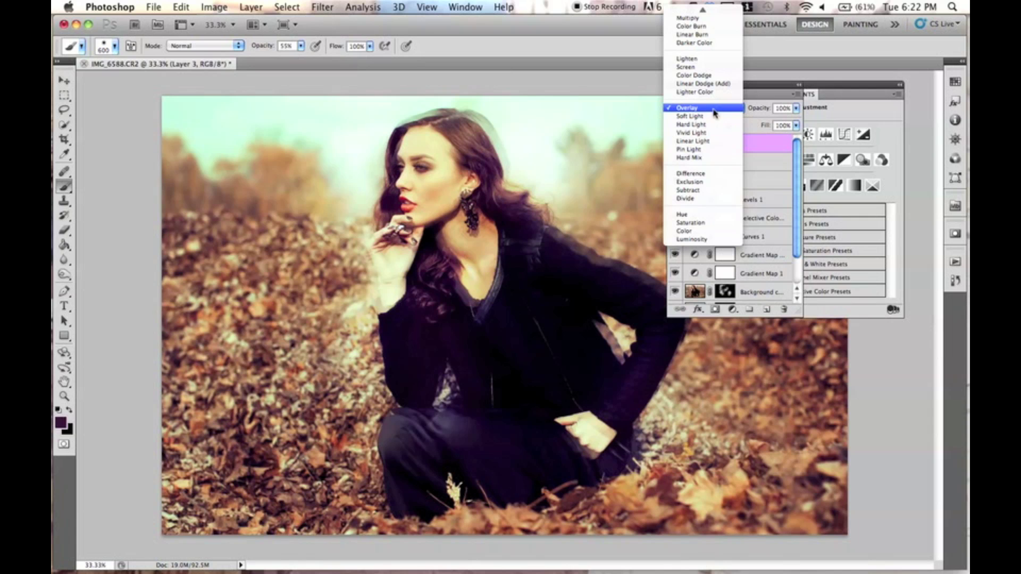
{"action": "left_click", "coordinate": [705, 108]}
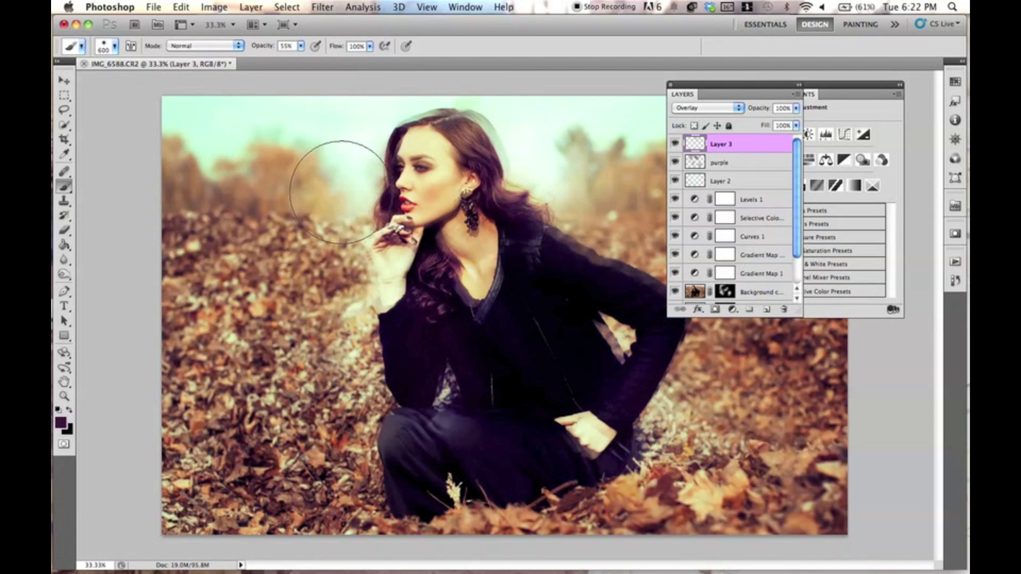
Step: Paint dark purple on Layer 3 over the leaves beside the woman's raised hand, then undo and redo it to compare
{"action": "left_click", "coordinate": [342, 262]}
{"action": "key", "text": "super+z"}
{"action": "key", "text": "super+z"}
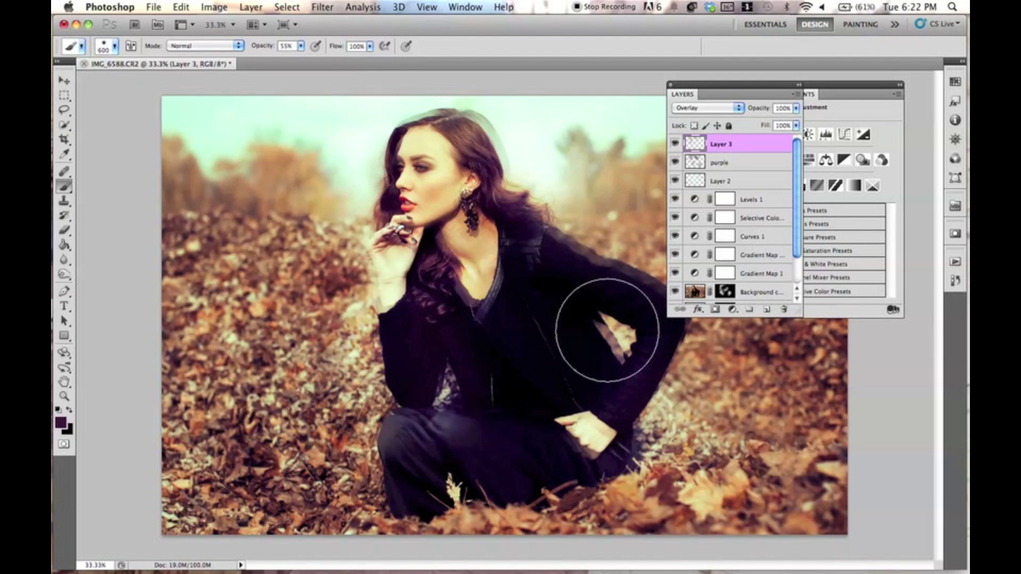
Step: Collapse the Adjustments panel to an icon and move the Layers panel away from the woman's arm
{"action": "mouse_move", "coordinate": [742, 89]}
{"action": "left_mouse_down"}
{"action": "mouse_move", "coordinate": [791, 90]}
{"action": "mouse_move", "coordinate": [760, 87]}
{"action": "left_mouse_up"}
{"action": "left_click_drag", "start_coordinate": [837, 94], "coordinate": [955, 91]}
{"action": "left_click", "coordinate": [954, 87]}
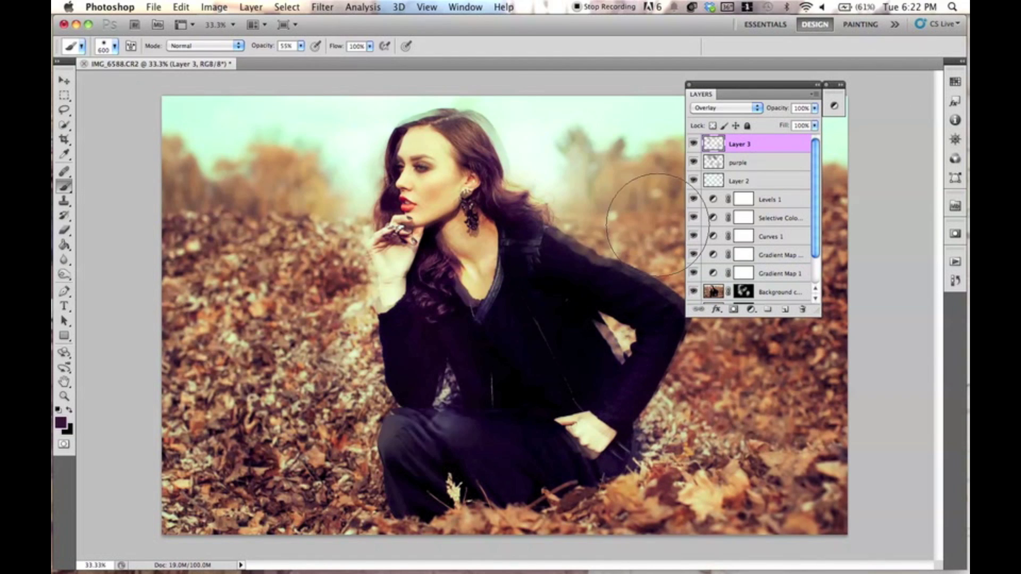
{"action": "left_click_drag", "start_coordinate": [744, 88], "coordinate": [767, 90]}
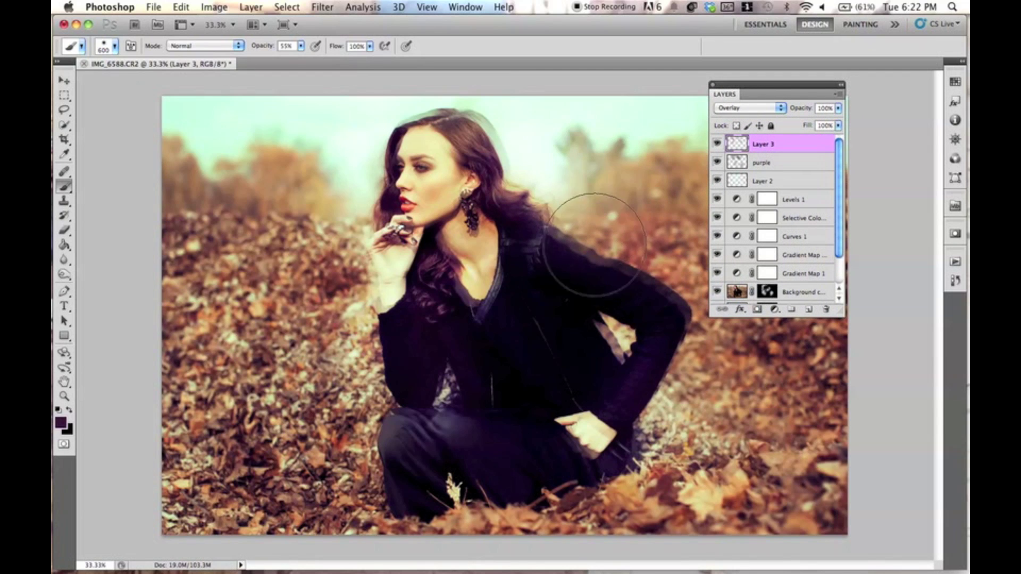
Step: Group all layers above the Background and toggle the group's visibility to compare with the original photo
{"action": "key", "text": "super+minus"}
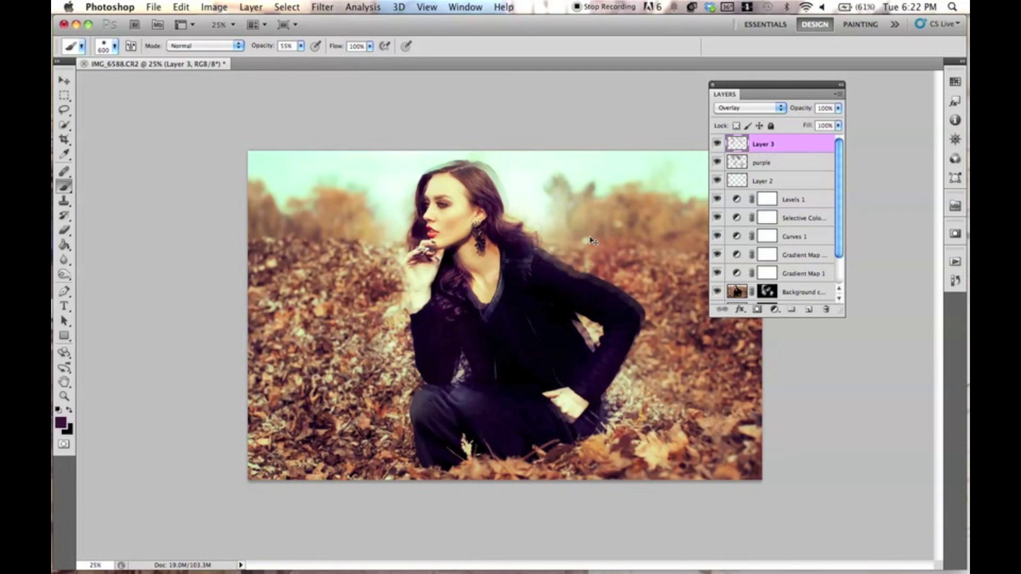
{"action": "key", "text": "super+plus"}
{"action": "scroll", "coordinate": [832, 196], "scroll_direction": "down", "scroll_amount": 2}
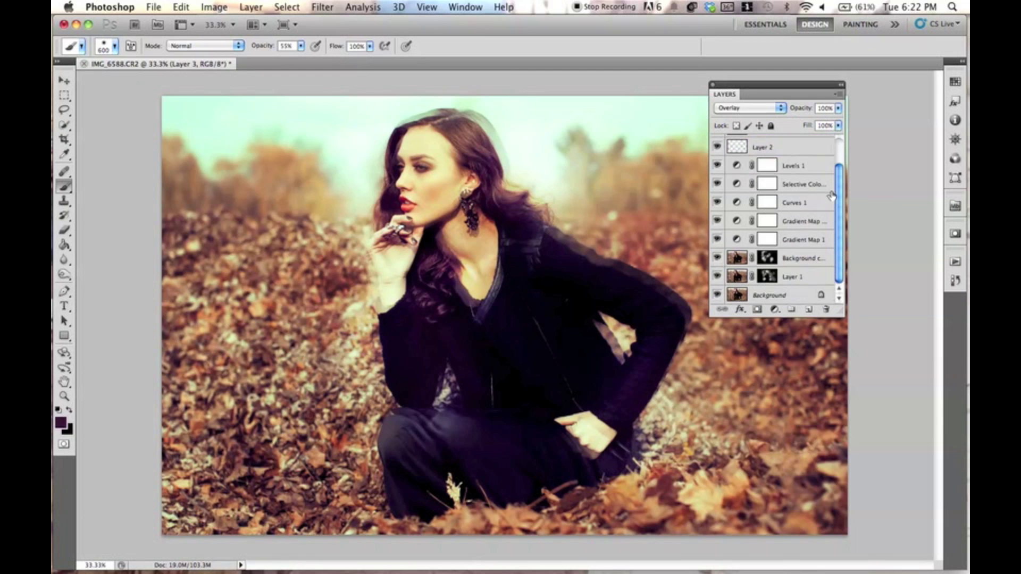
{"action": "left_click", "coordinate": [807, 280], "text": "shift"}
{"action": "key", "text": "super+g"}
{"action": "left_click", "coordinate": [718, 142]}
{"action": "left_click", "coordinate": [717, 142]}
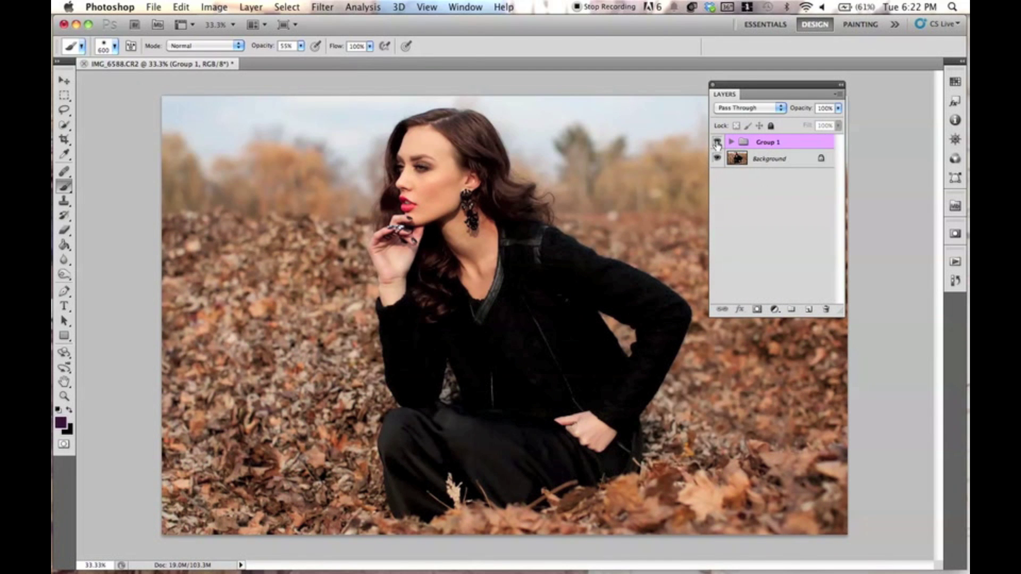
Step: Inspect the woman at 50% zoom with the Move tool active, comparing the picture with the layer group hidden and shown
{"action": "key", "text": "super+equal"}
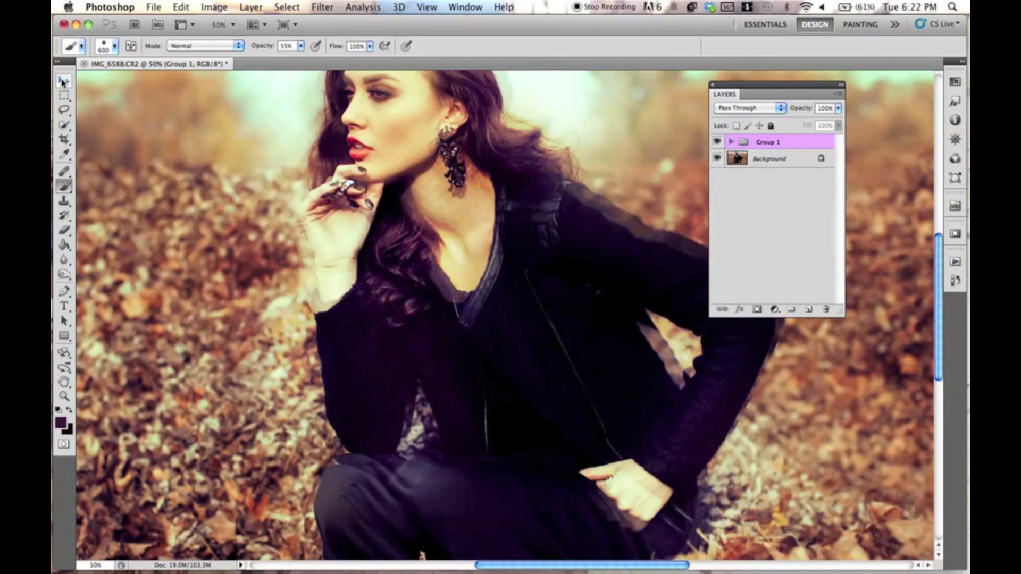
{"action": "left_click", "coordinate": [62, 81]}
{"action": "scroll", "coordinate": [383, 212], "scroll_direction": "up", "scroll_amount": 5}
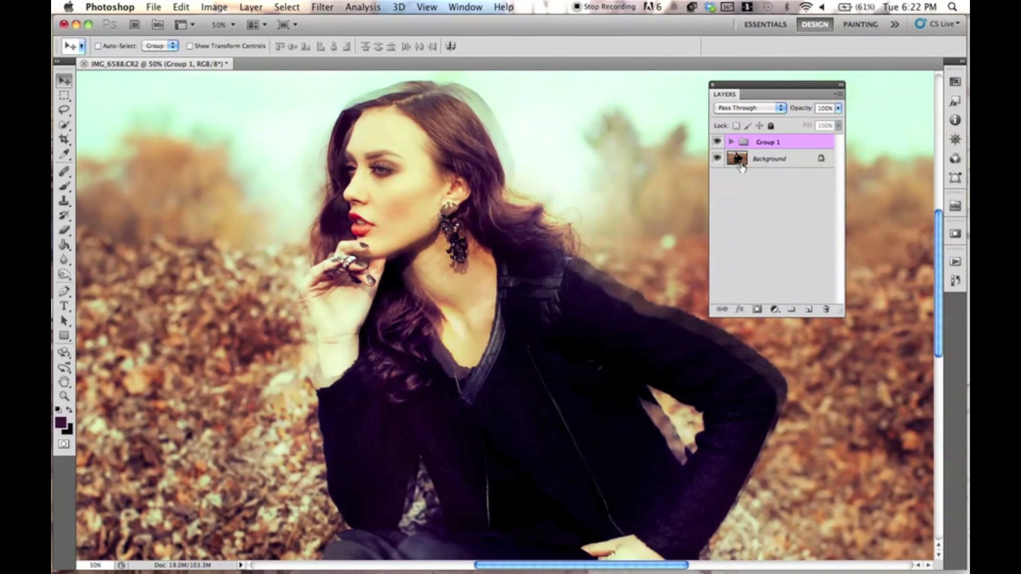
{"action": "left_click", "coordinate": [718, 142]}
{"action": "left_click", "coordinate": [718, 141]}
{"action": "left_click", "coordinate": [718, 142]}
{"action": "left_click", "coordinate": [718, 142]}
{"action": "key", "text": "super+minus"}
Step: Dock the collapsed Adjustments panel with the other panel icons and reposition the Layers panel
{"action": "left_click_drag", "start_coordinate": [765, 94], "coordinate": [755, 113]}
{"action": "left_click", "coordinate": [828, 89]}
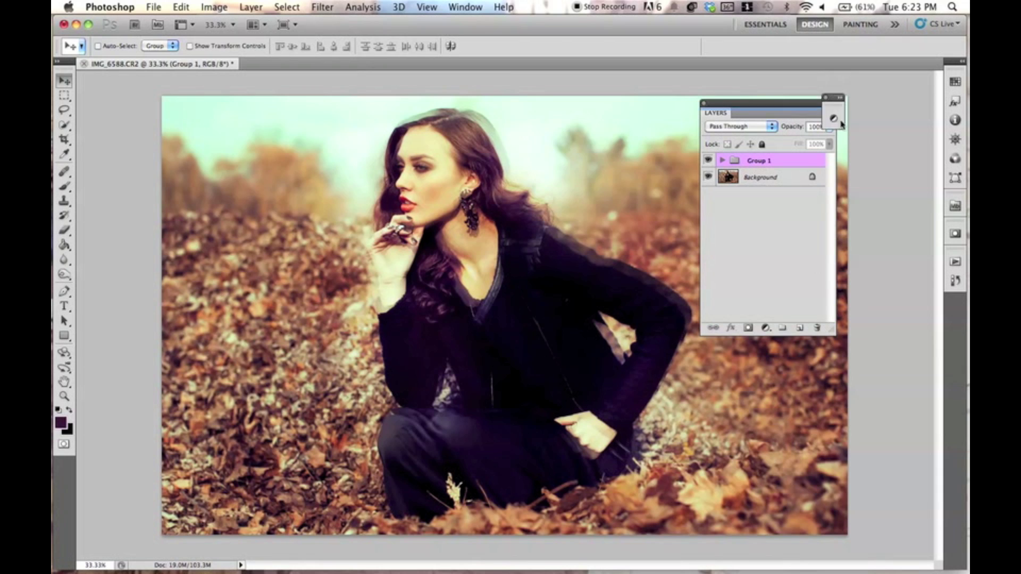
{"action": "left_click_drag", "start_coordinate": [743, 113], "coordinate": [762, 115]}
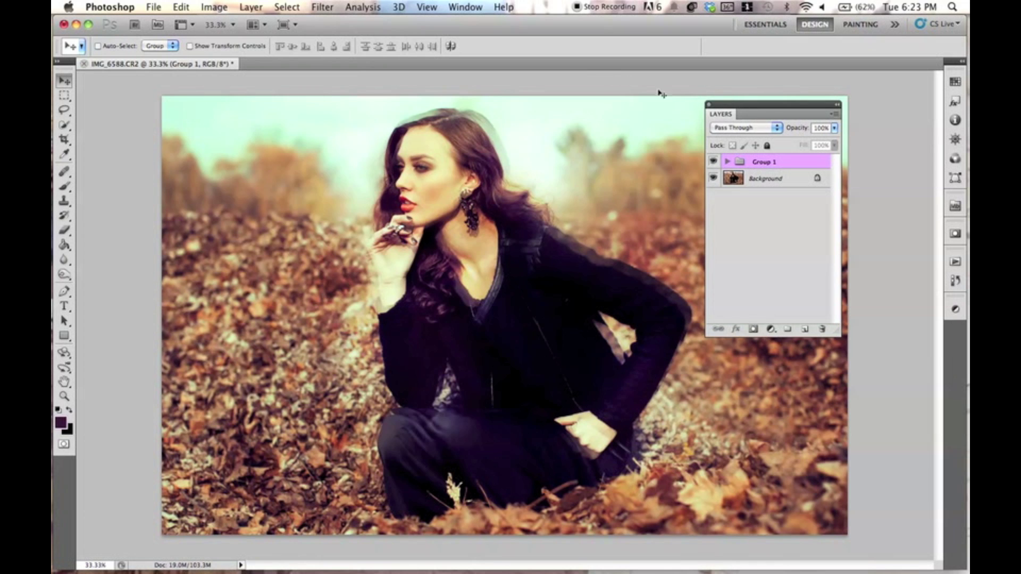
{"action": "left_click_drag", "start_coordinate": [738, 108], "coordinate": [739, 115]}
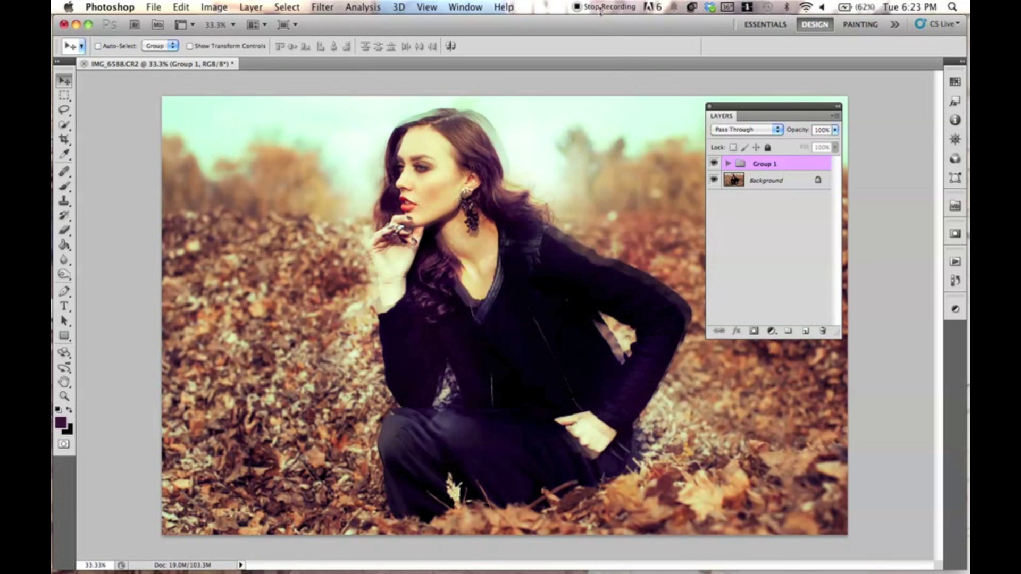
{"action": "left_click", "coordinate": [601, 10]}
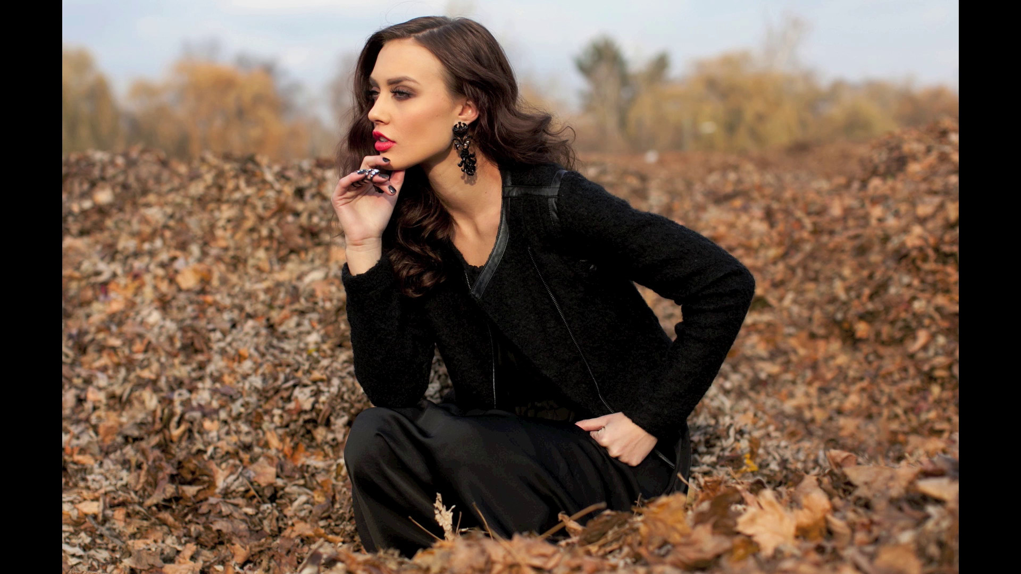